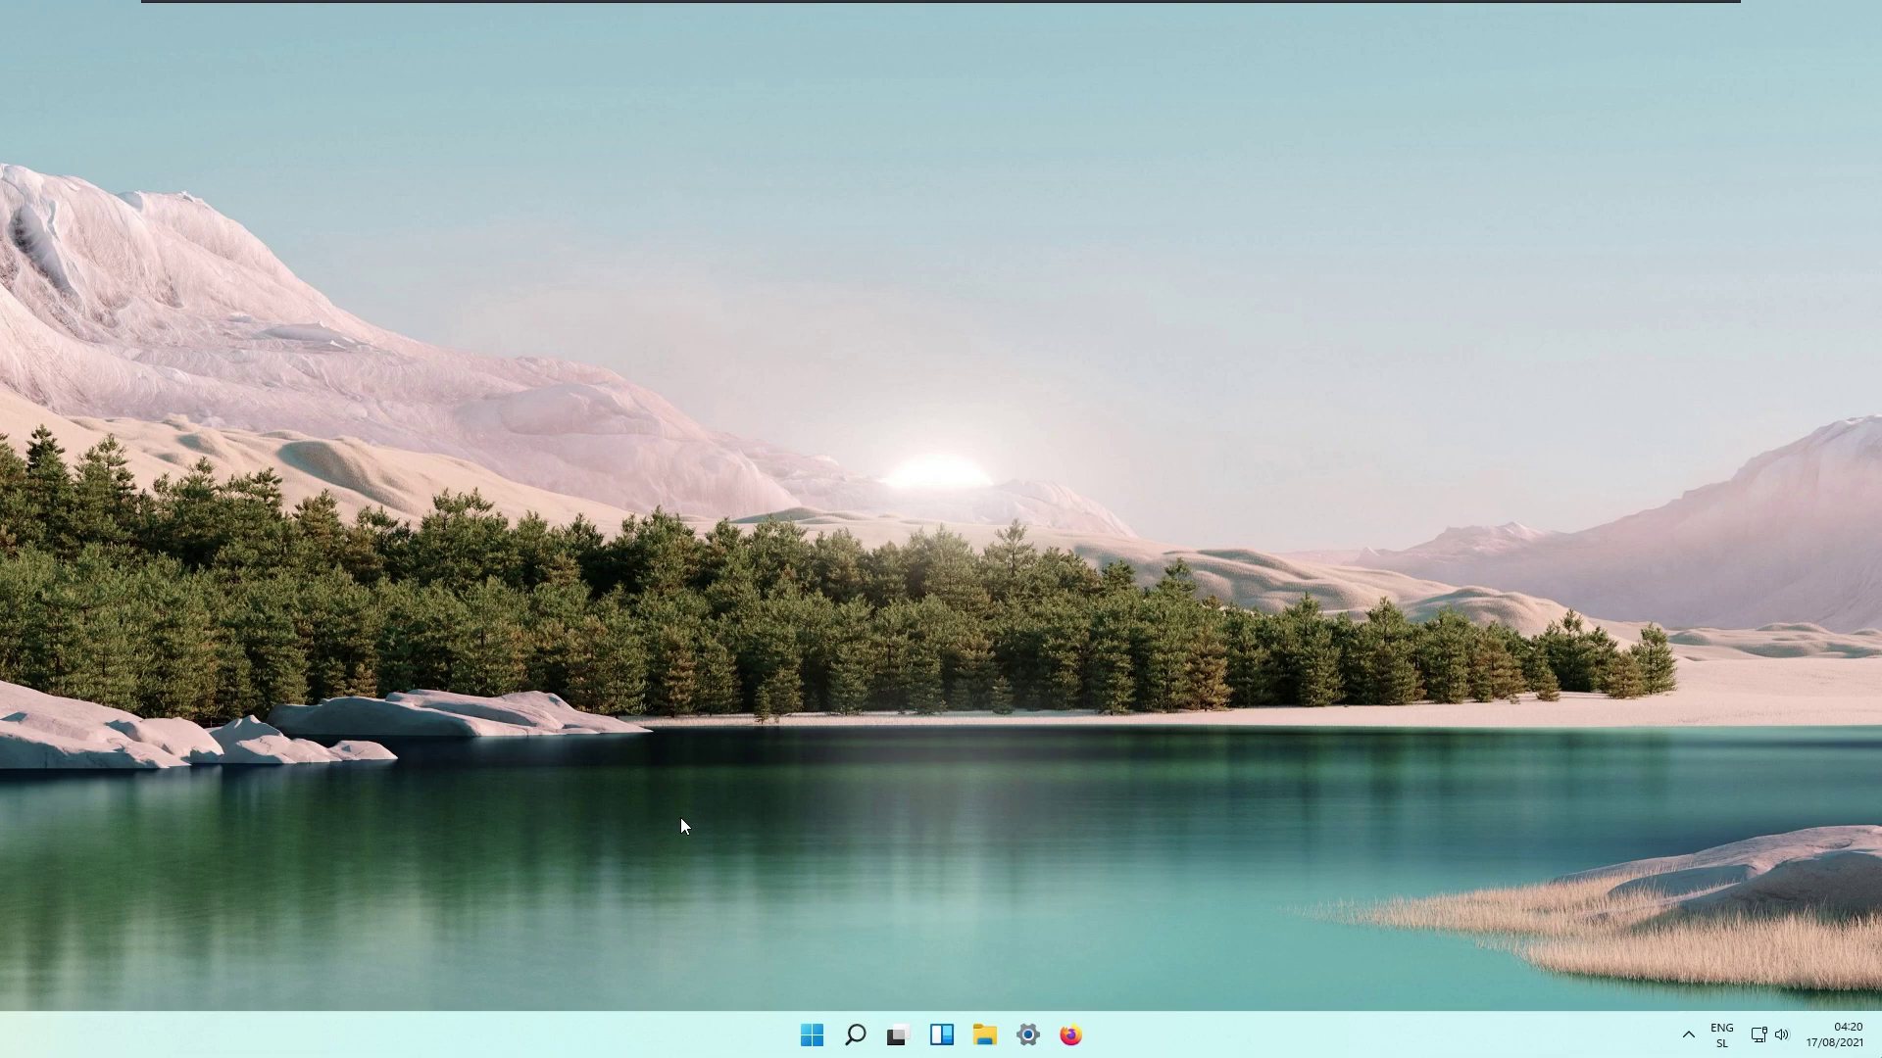
Check the Windows OS build number on the Settings About page
click(1028, 1036)
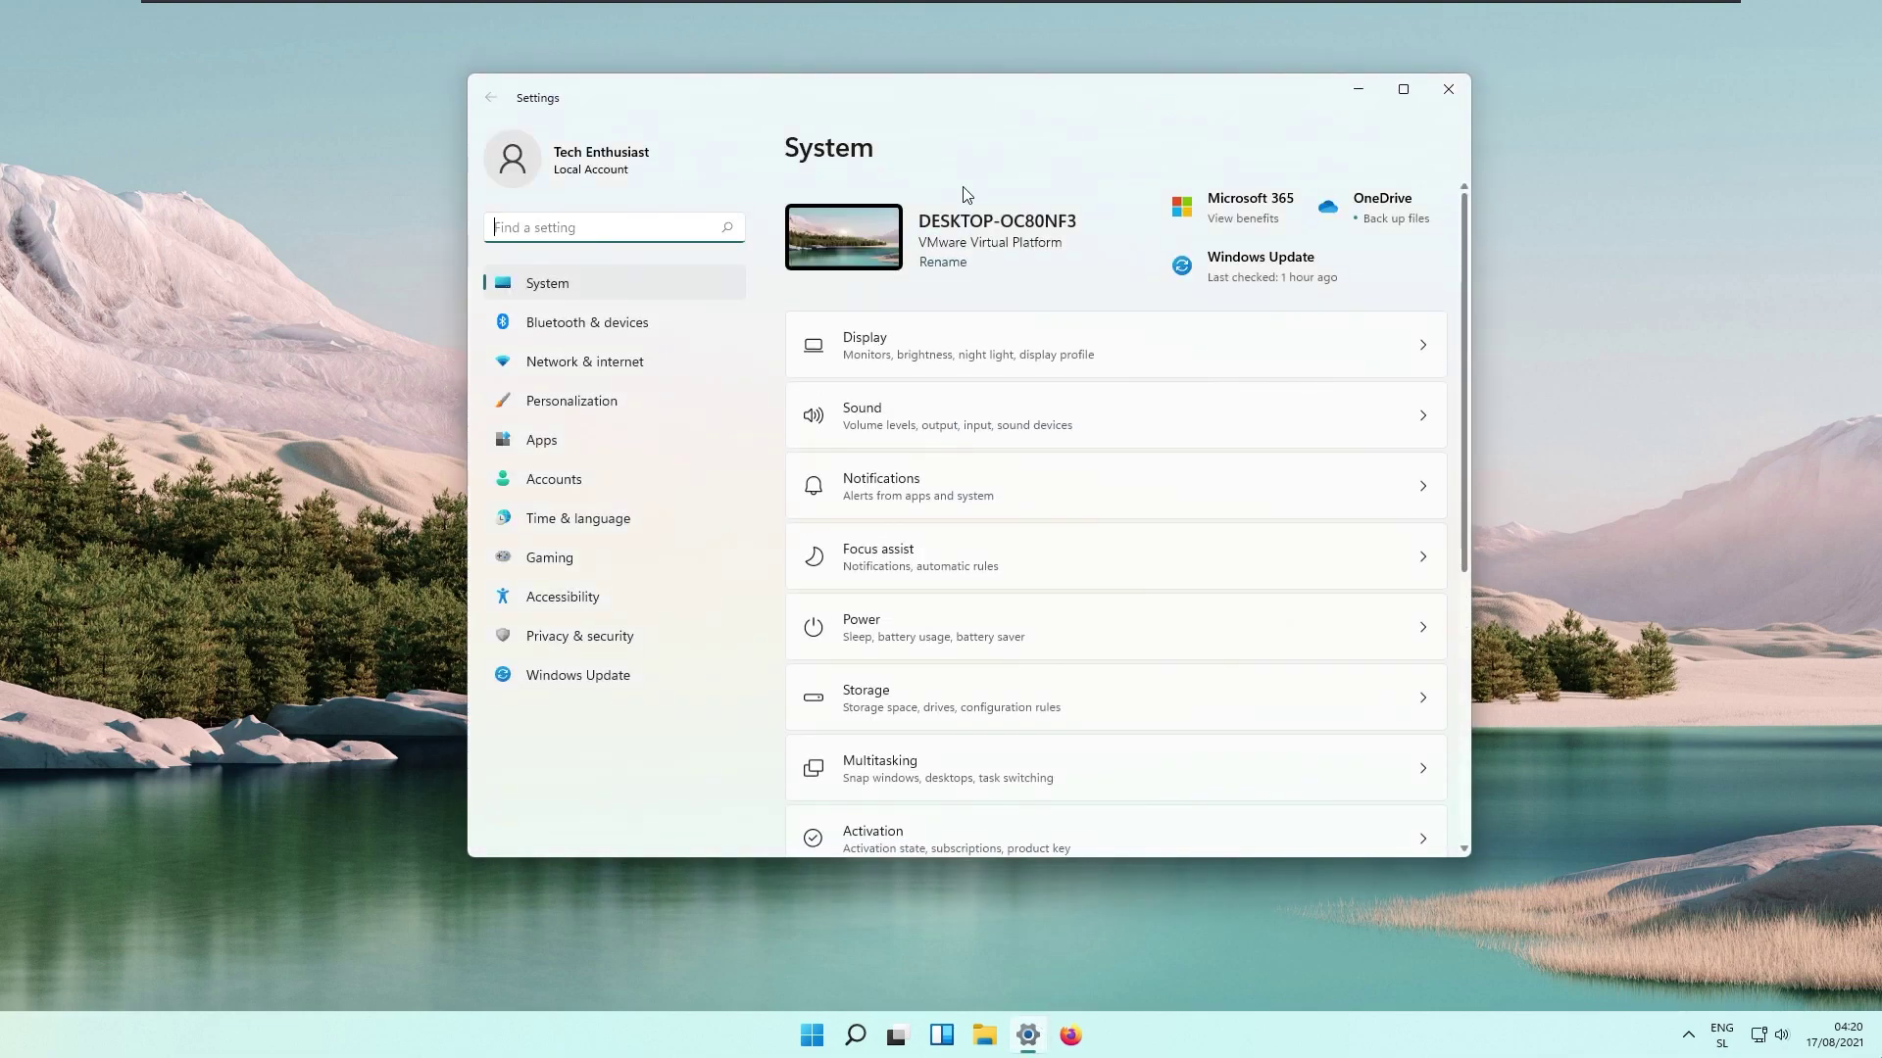
scroll(1020, 777, down, 5)
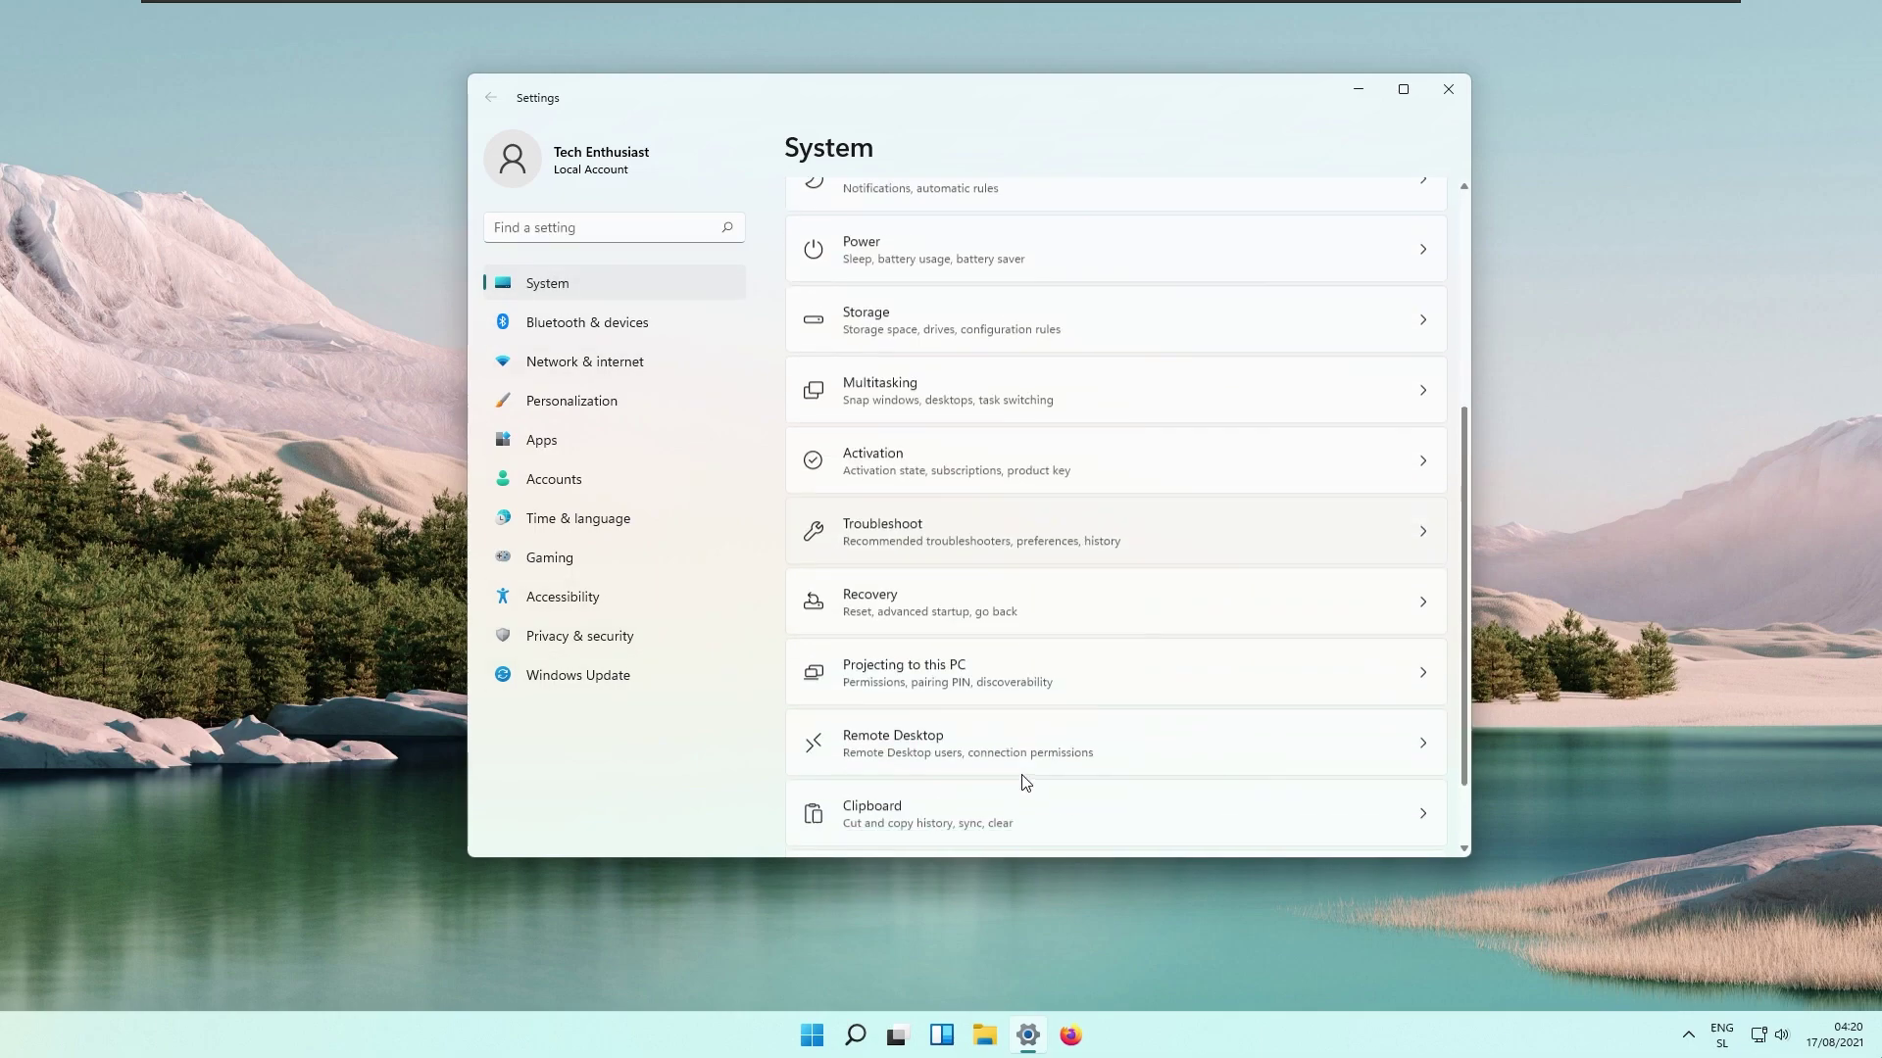
click(961, 786)
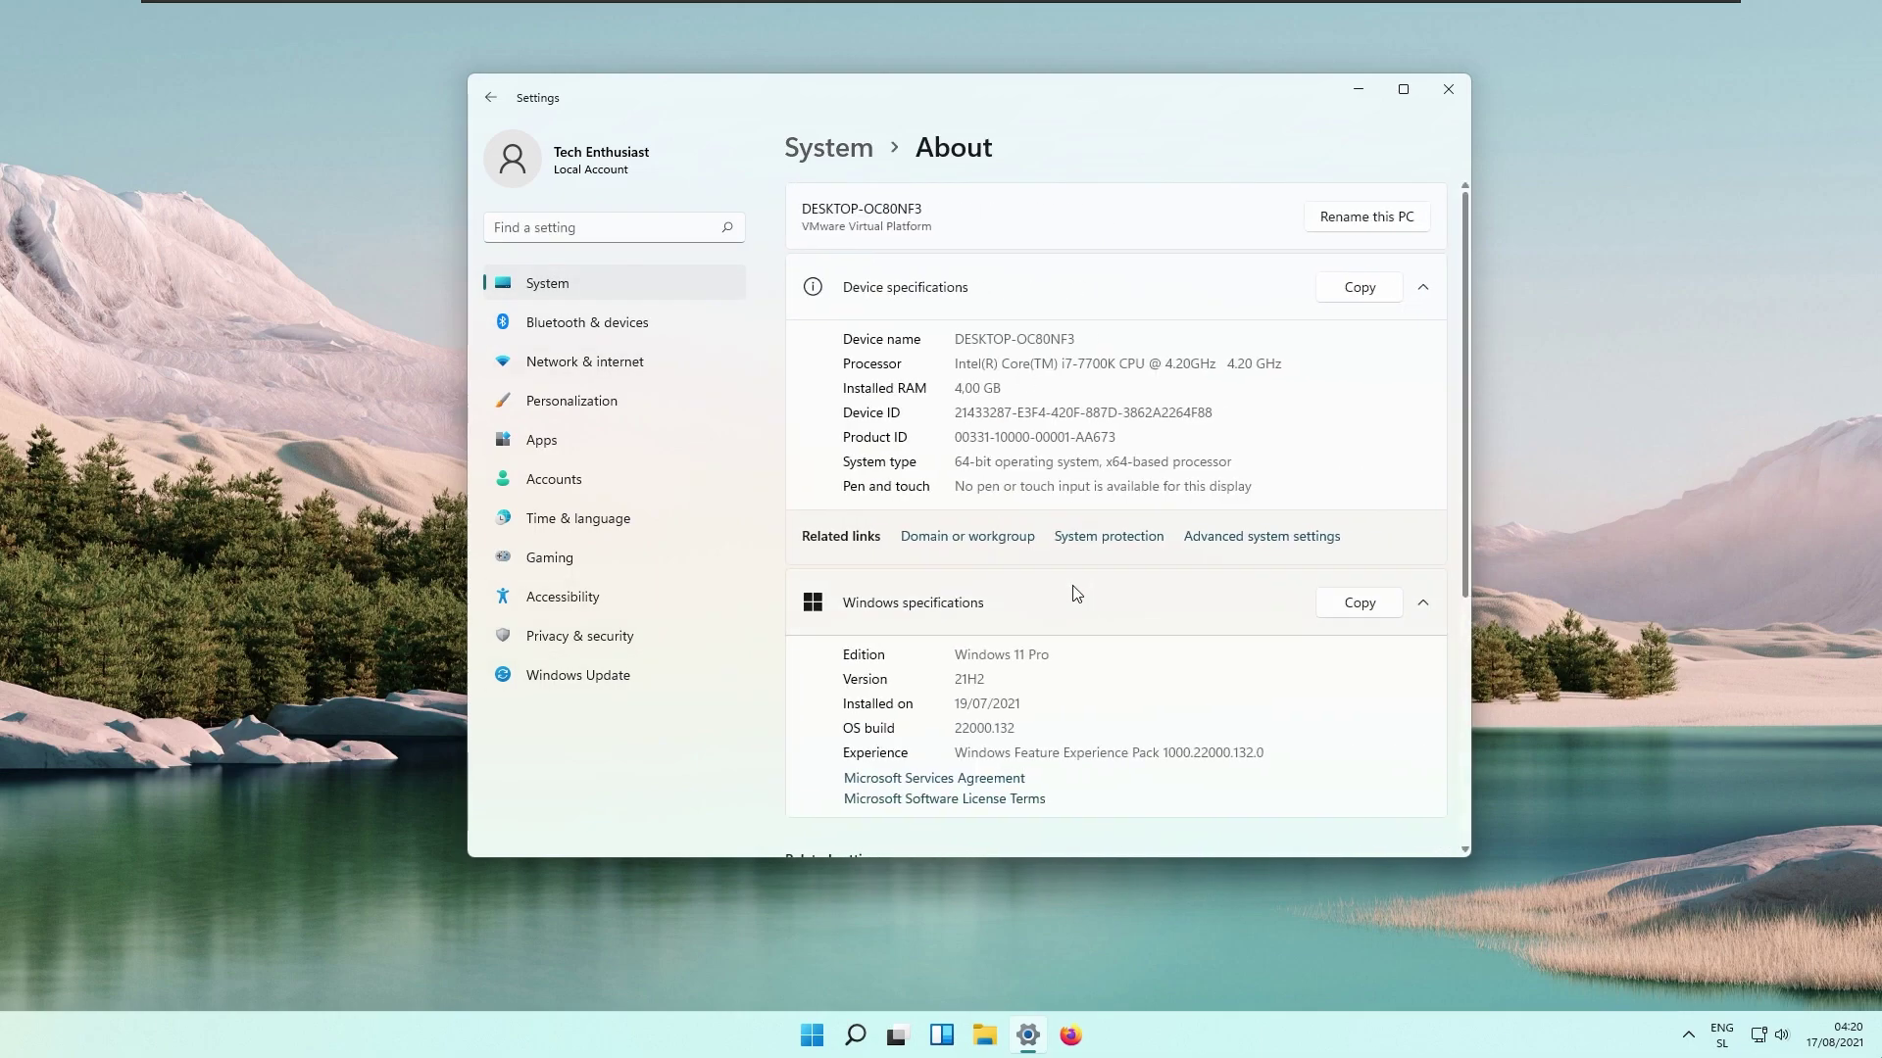
scroll(1098, 583, down, 2)
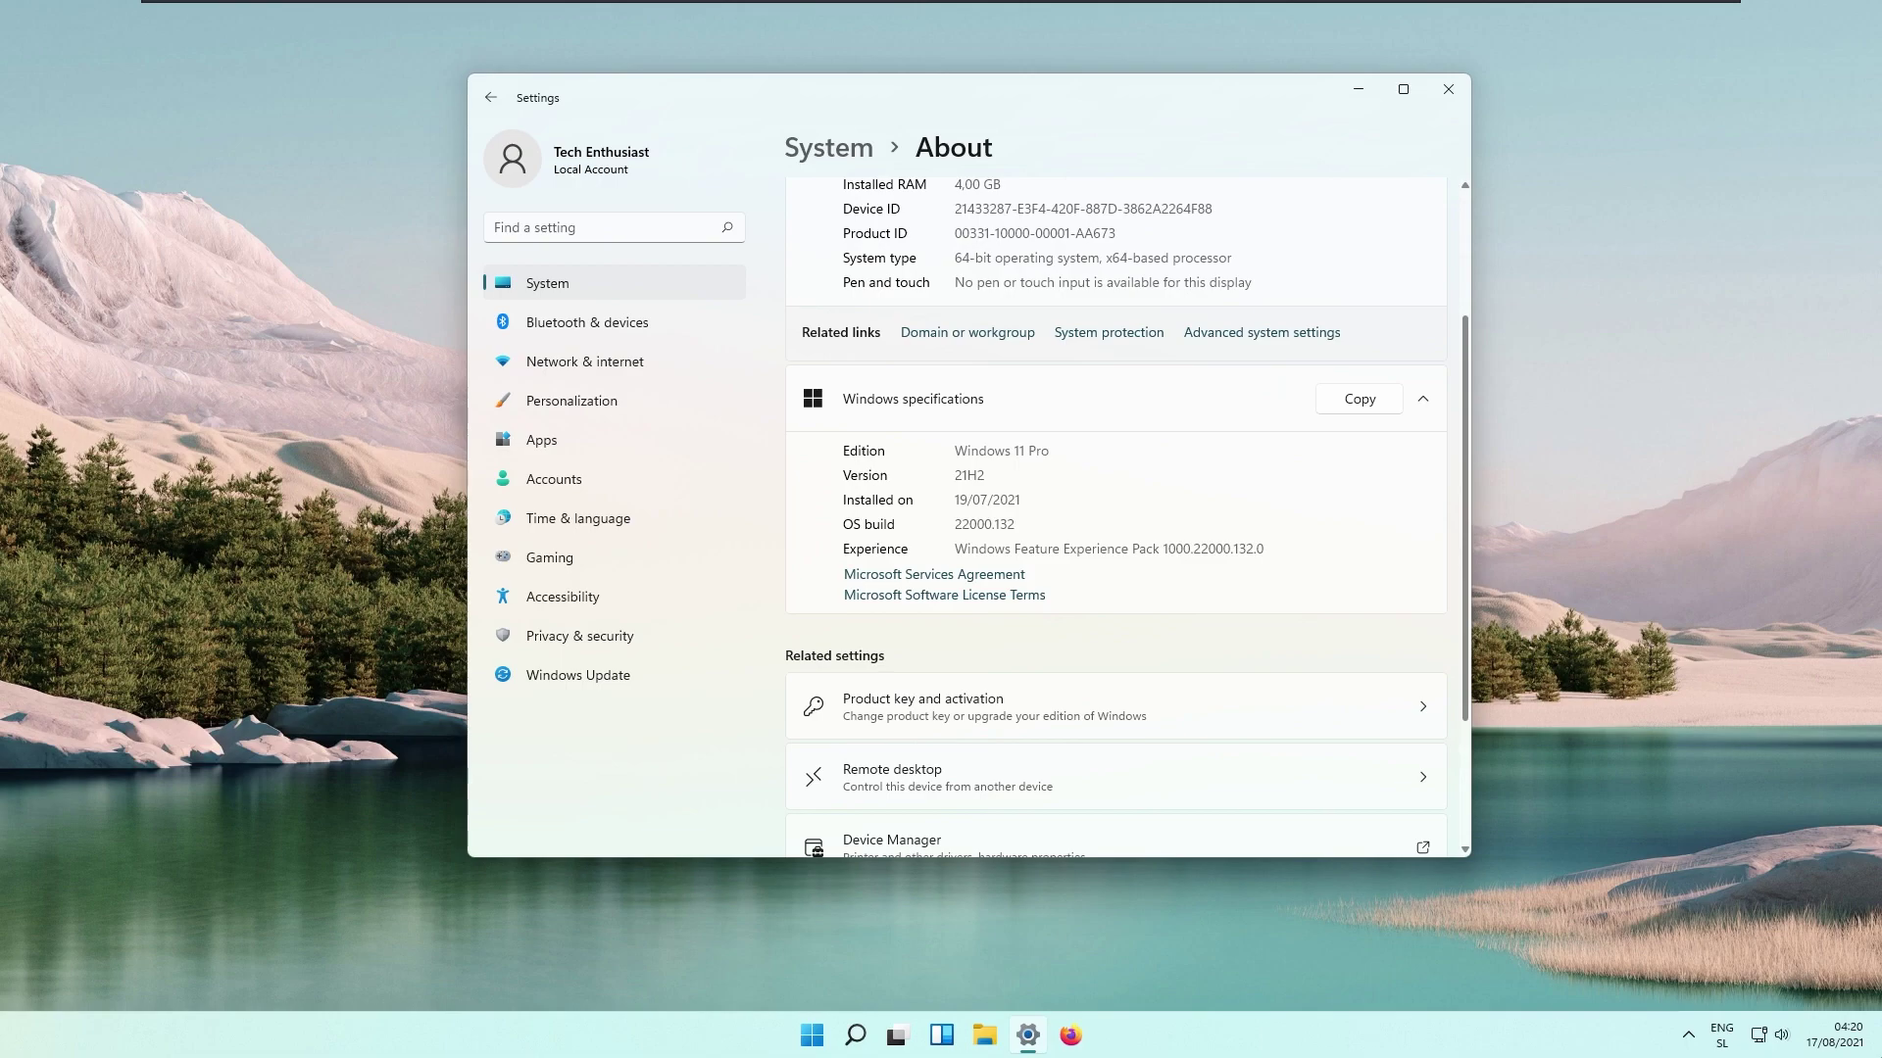
drag(954, 524, 1009, 524)
click(1448, 89)
Launch Firefox, dismiss the default-browser prompt, and Google 'taskbar x'
click(1071, 1038)
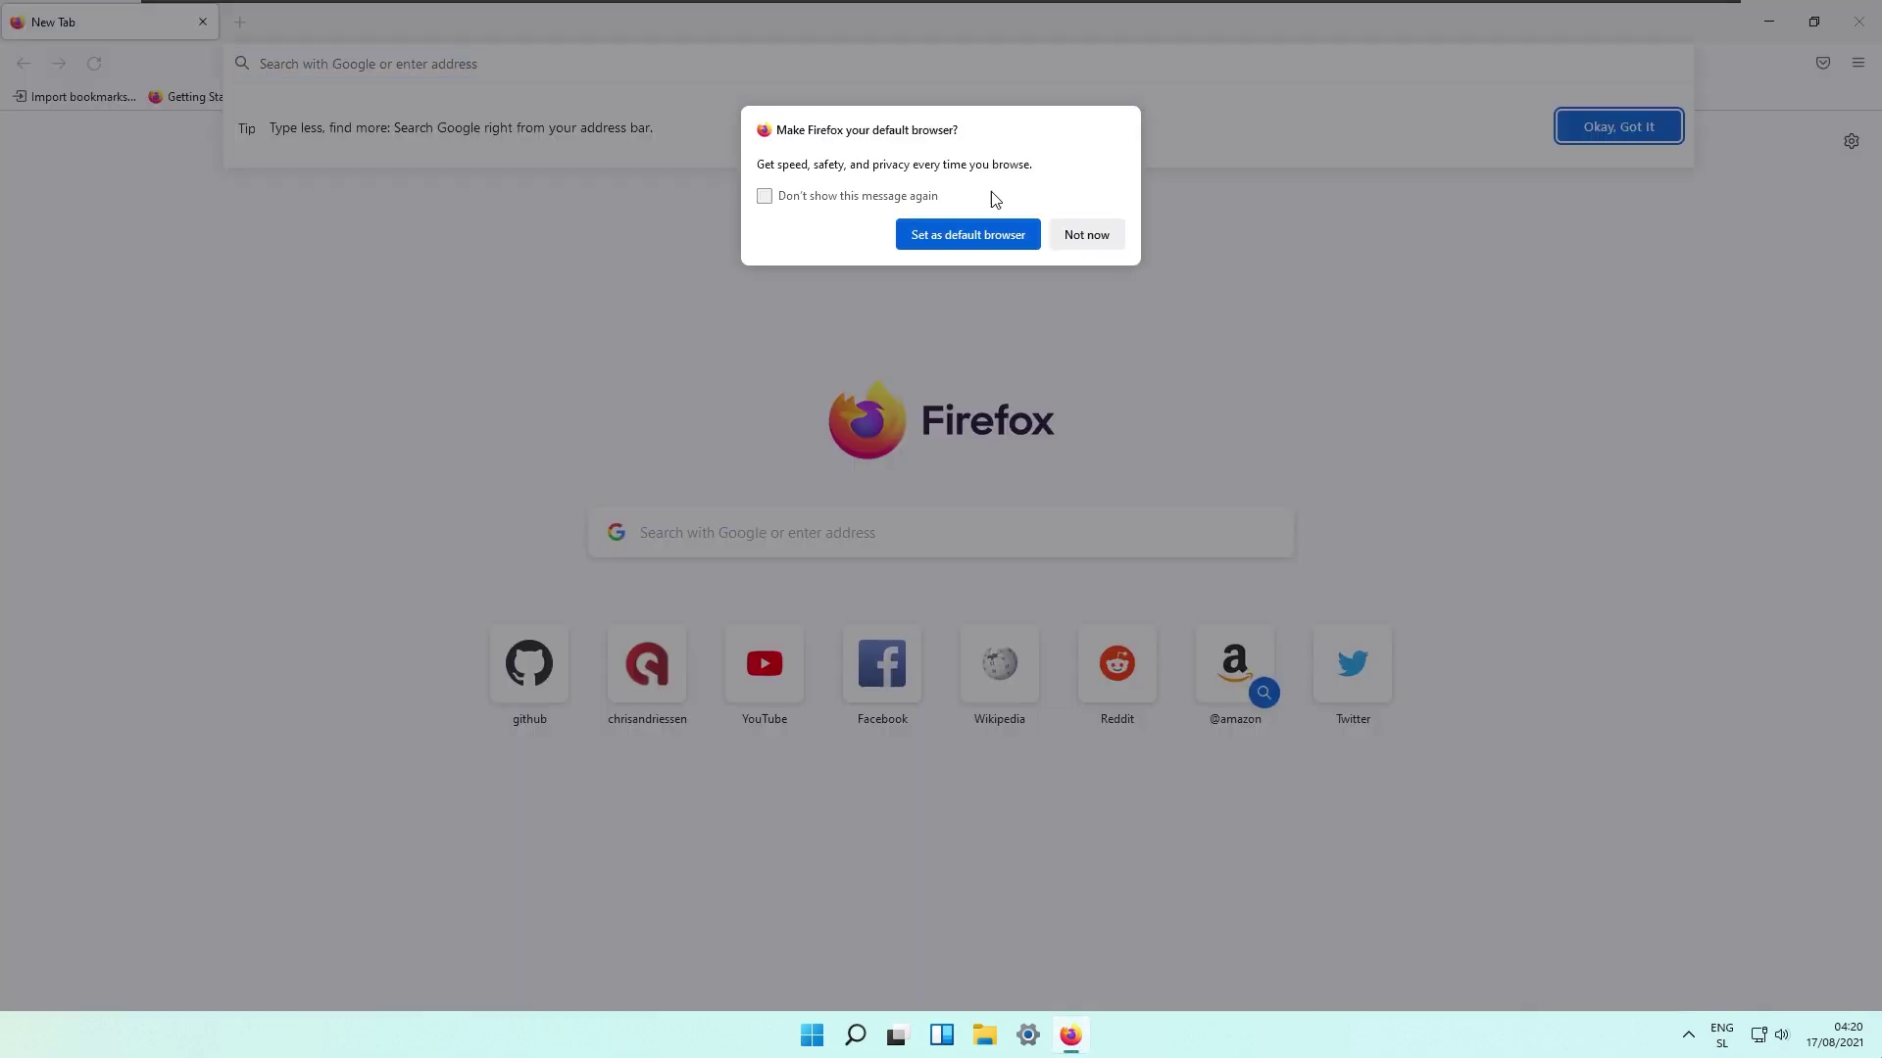
click(1076, 235)
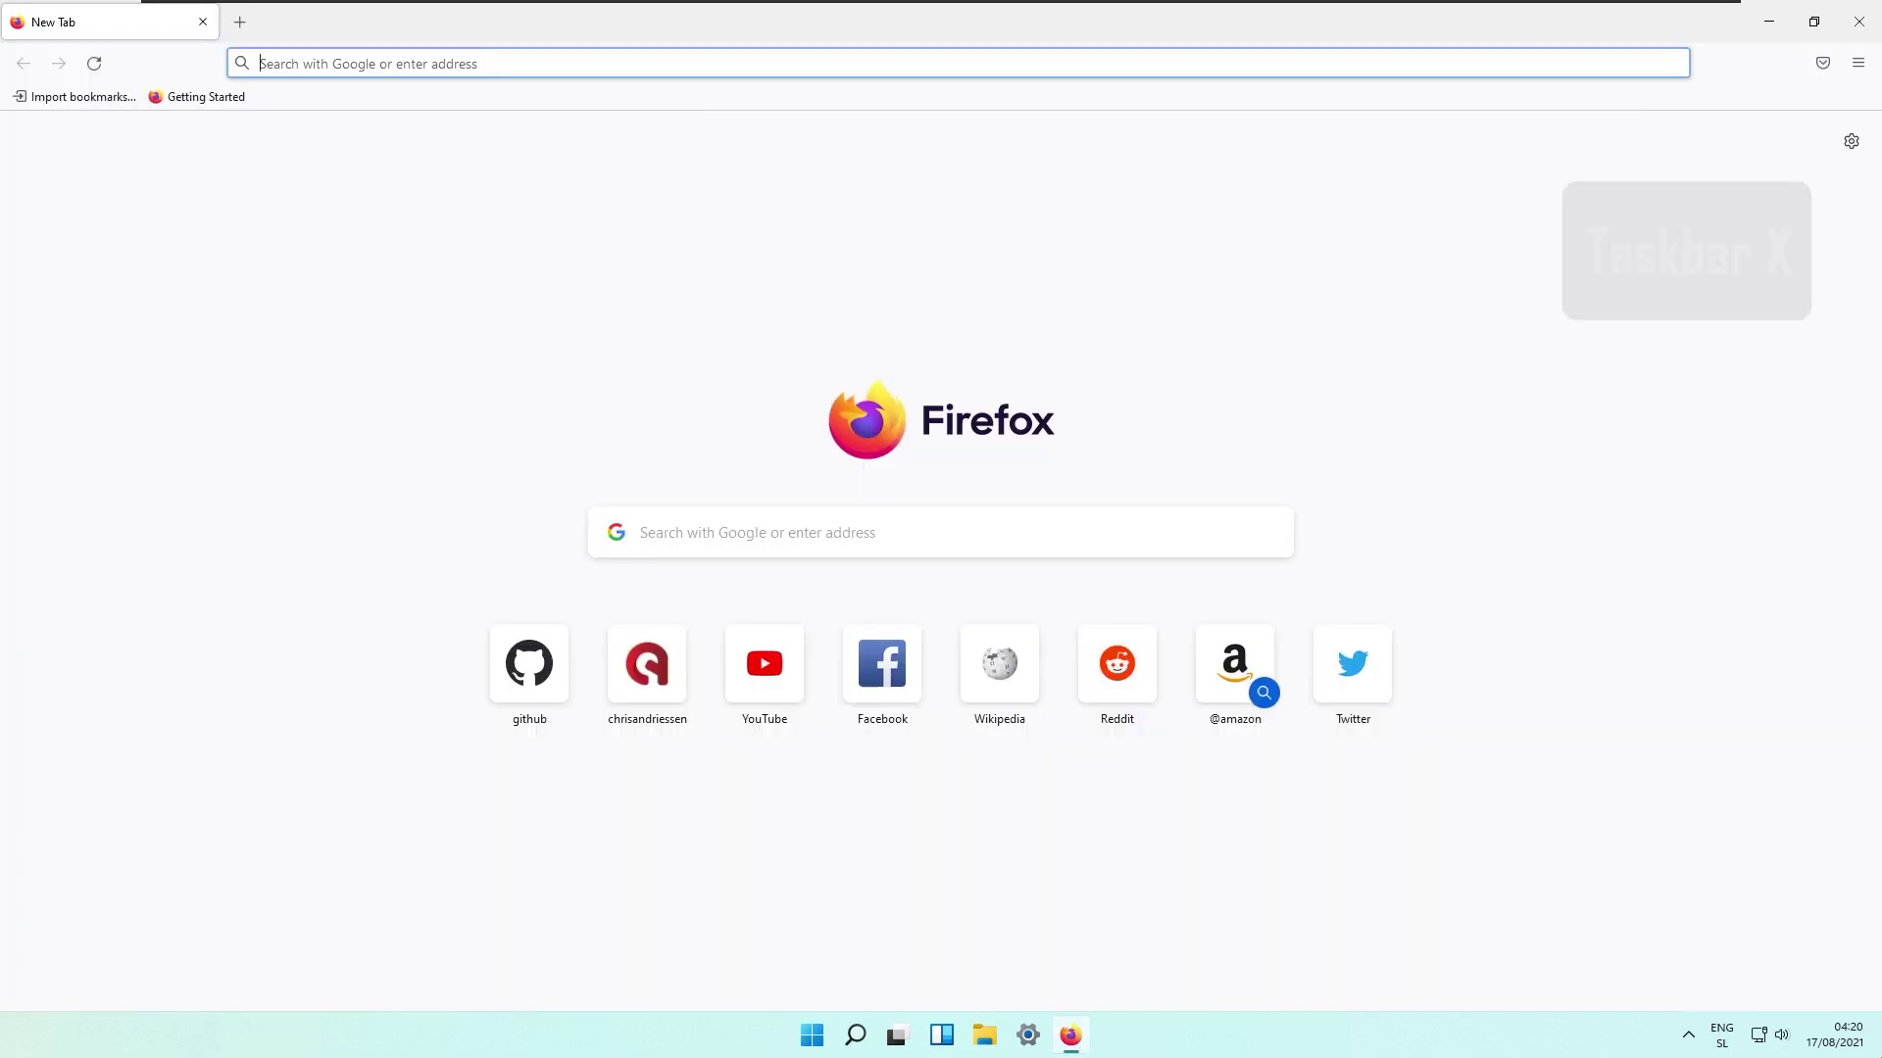
text(task)
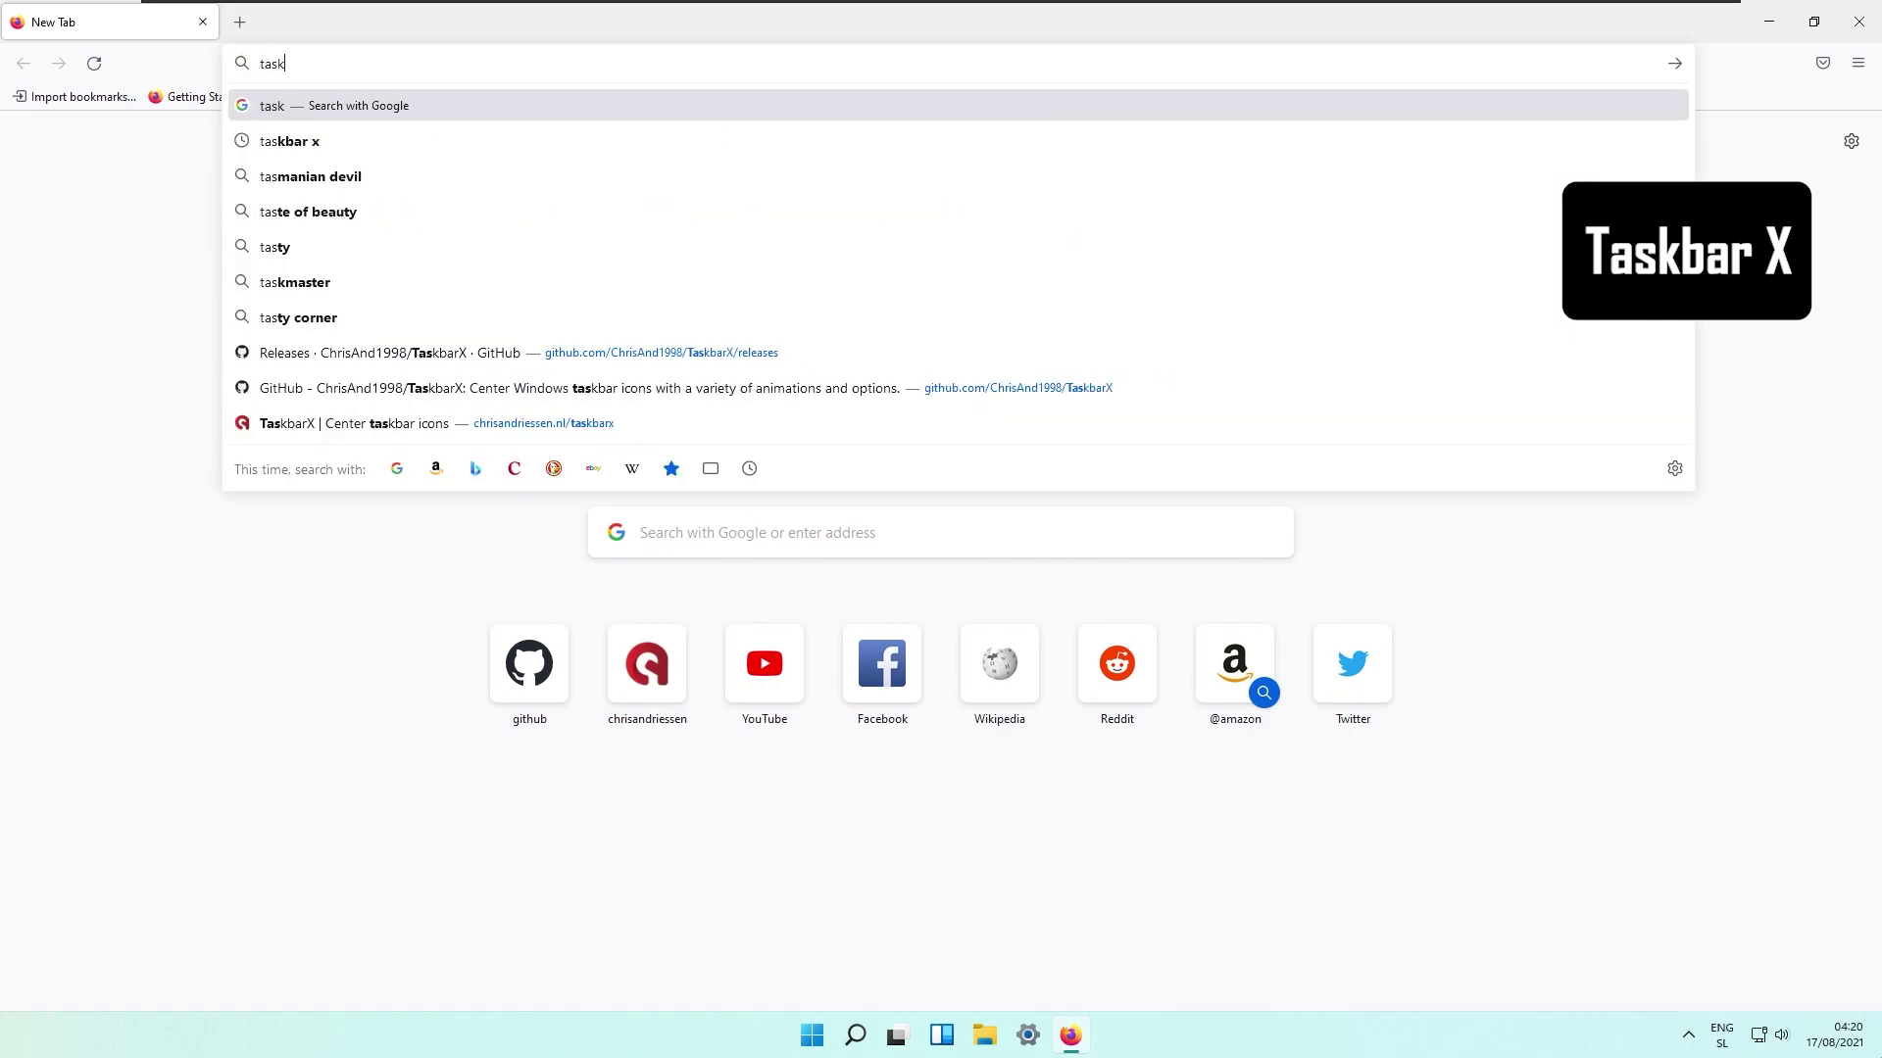
click(686, 147)
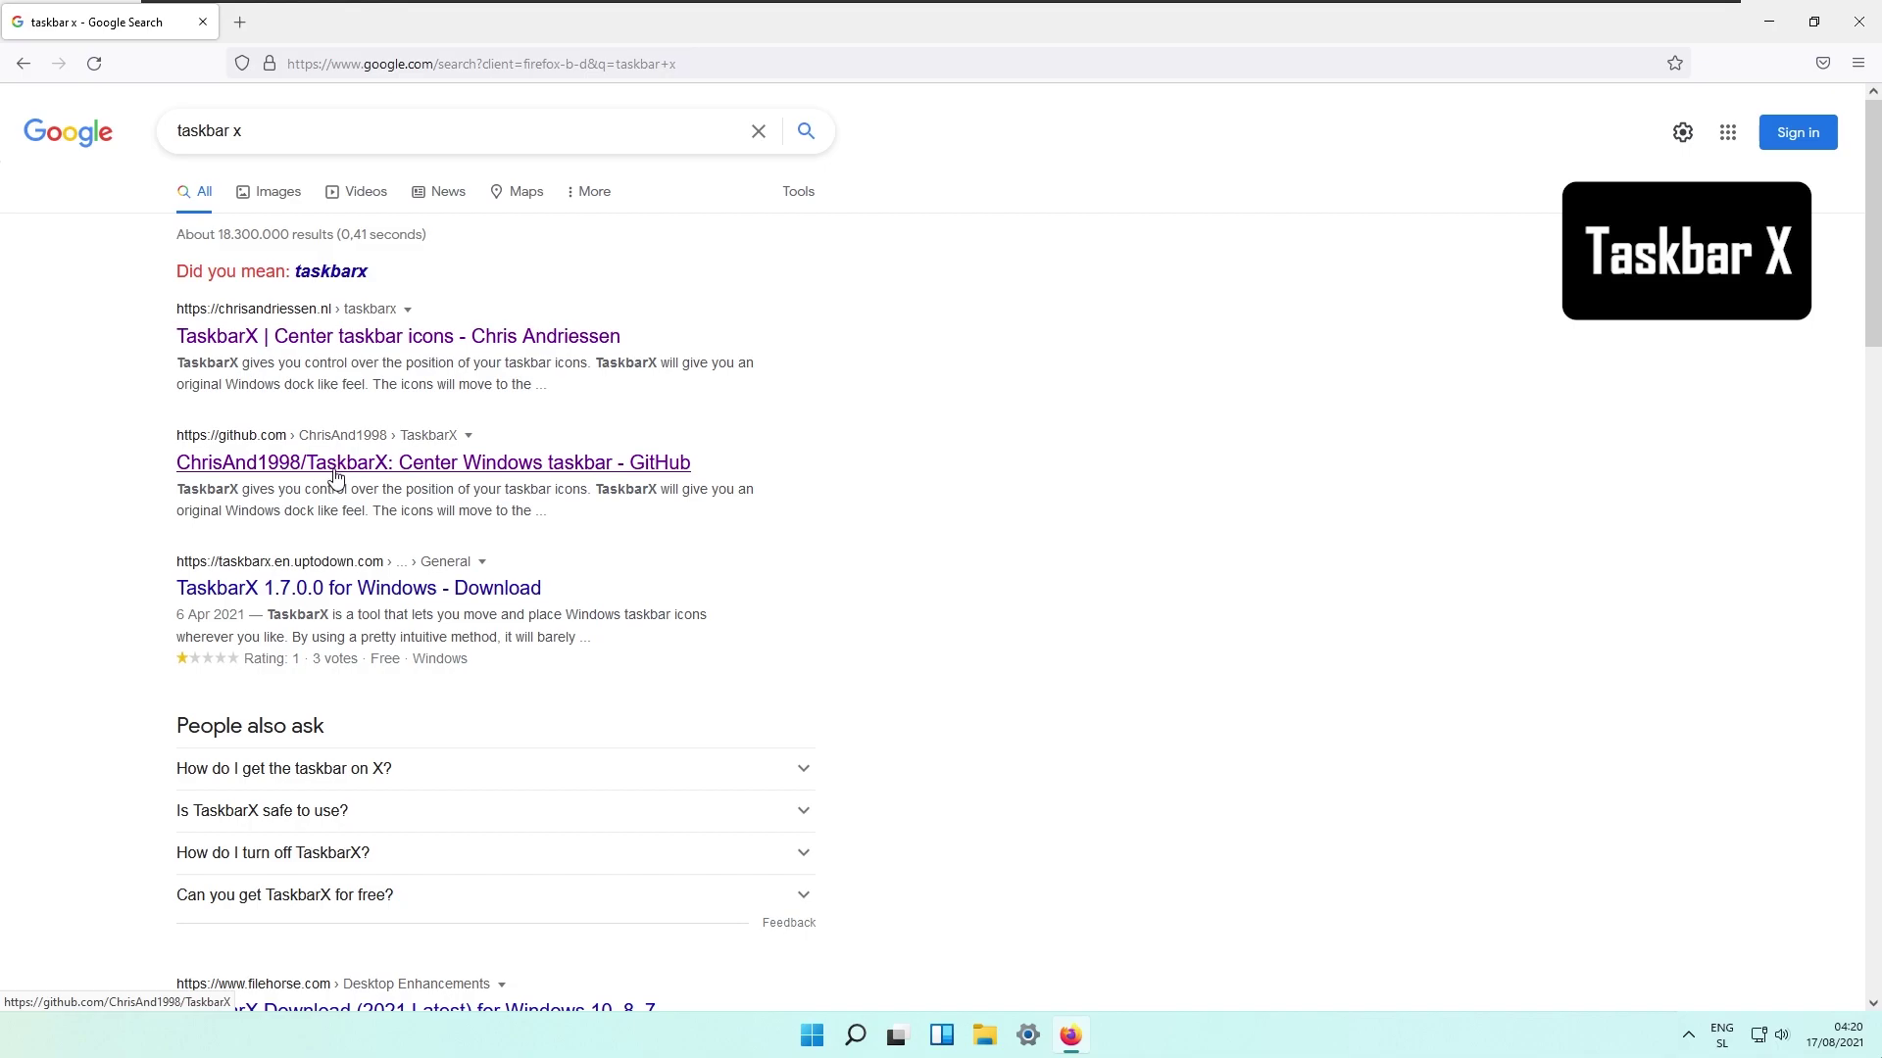
Open the TaskbarX GitHub repository and scroll its full releases list to 1.7.1.0
click(534, 461)
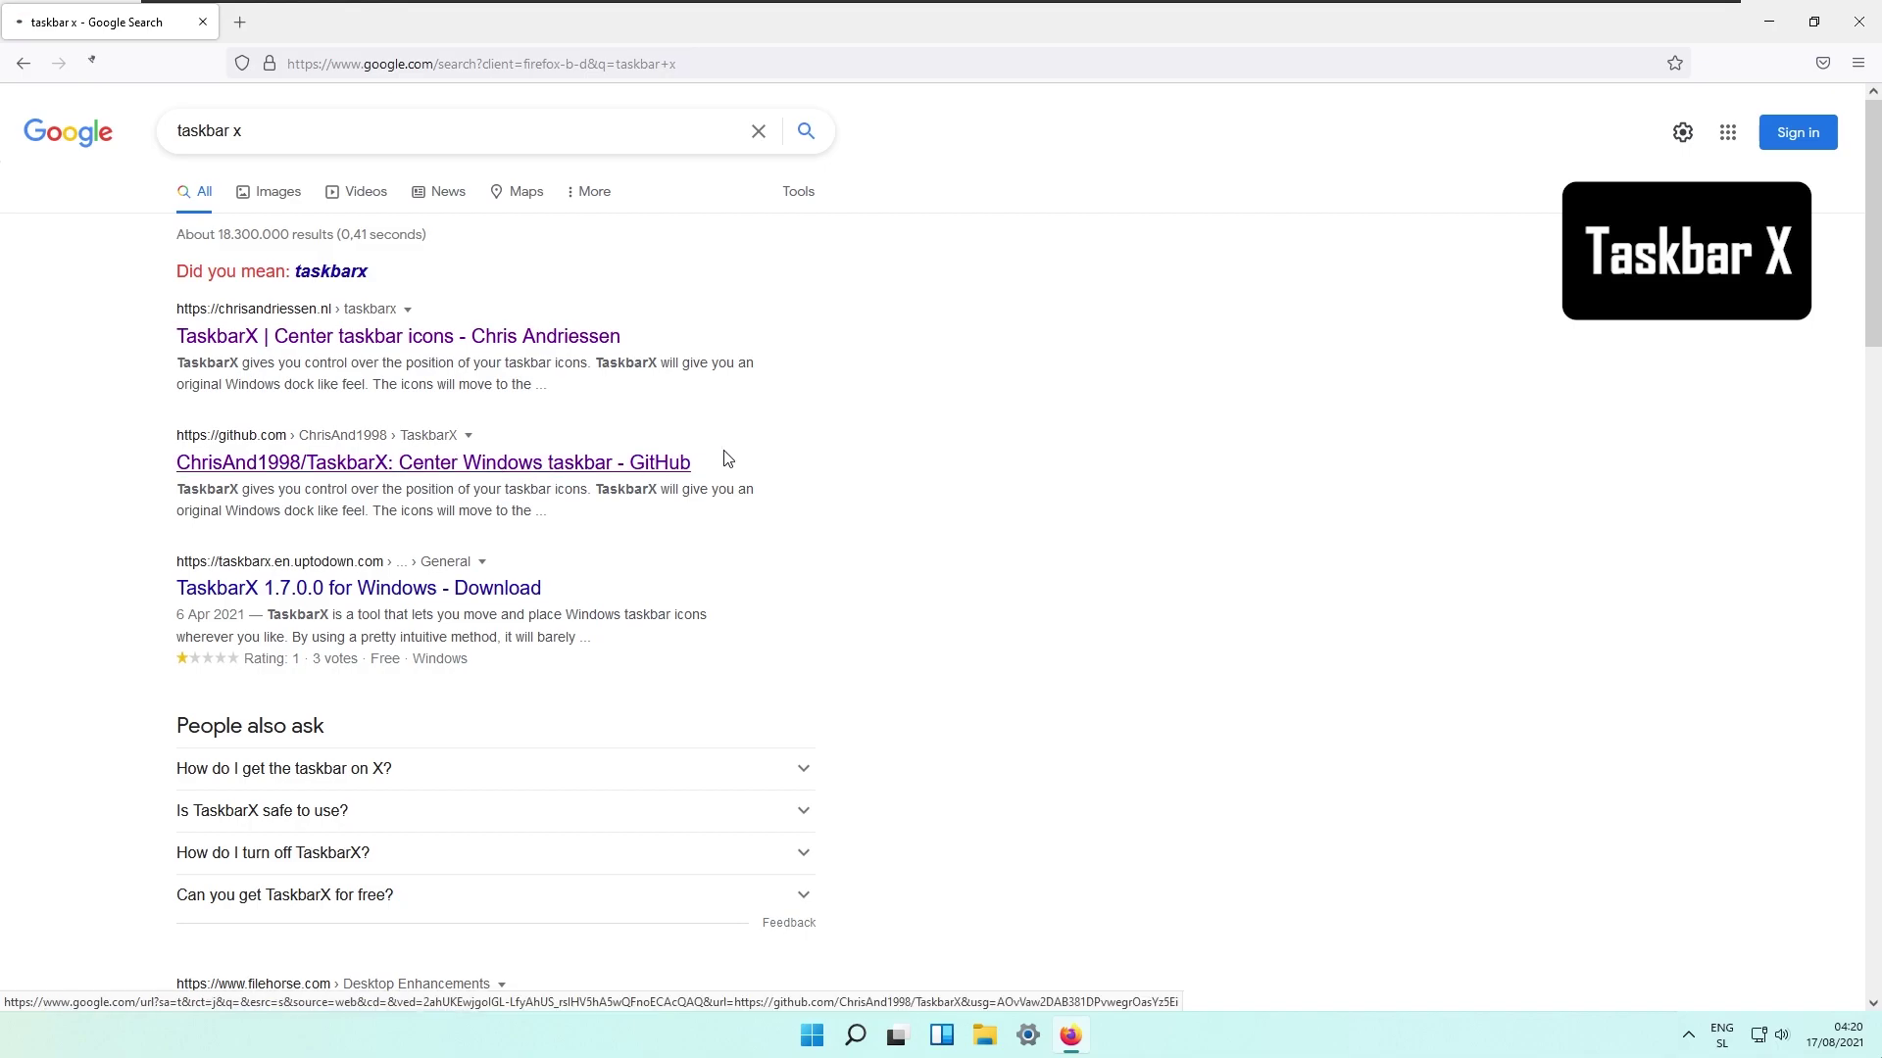
scroll(1274, 588, down, 1)
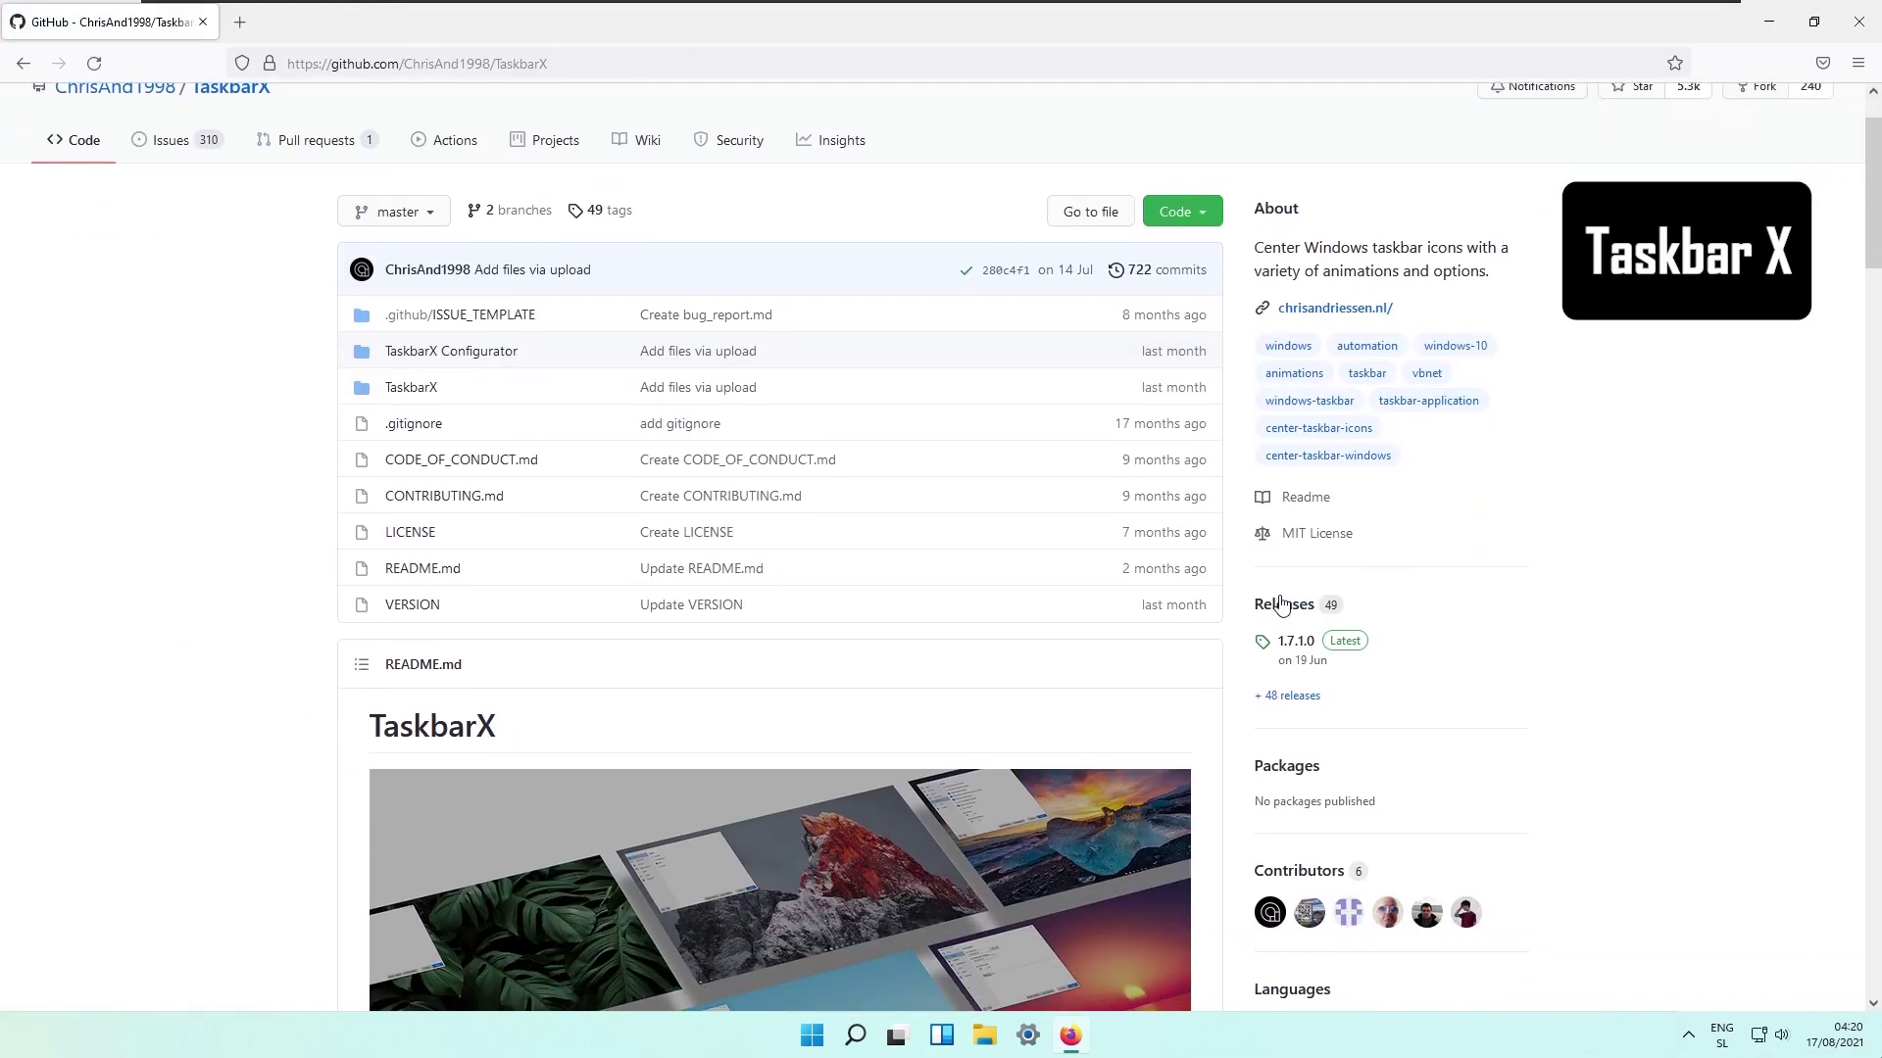
click(1286, 696)
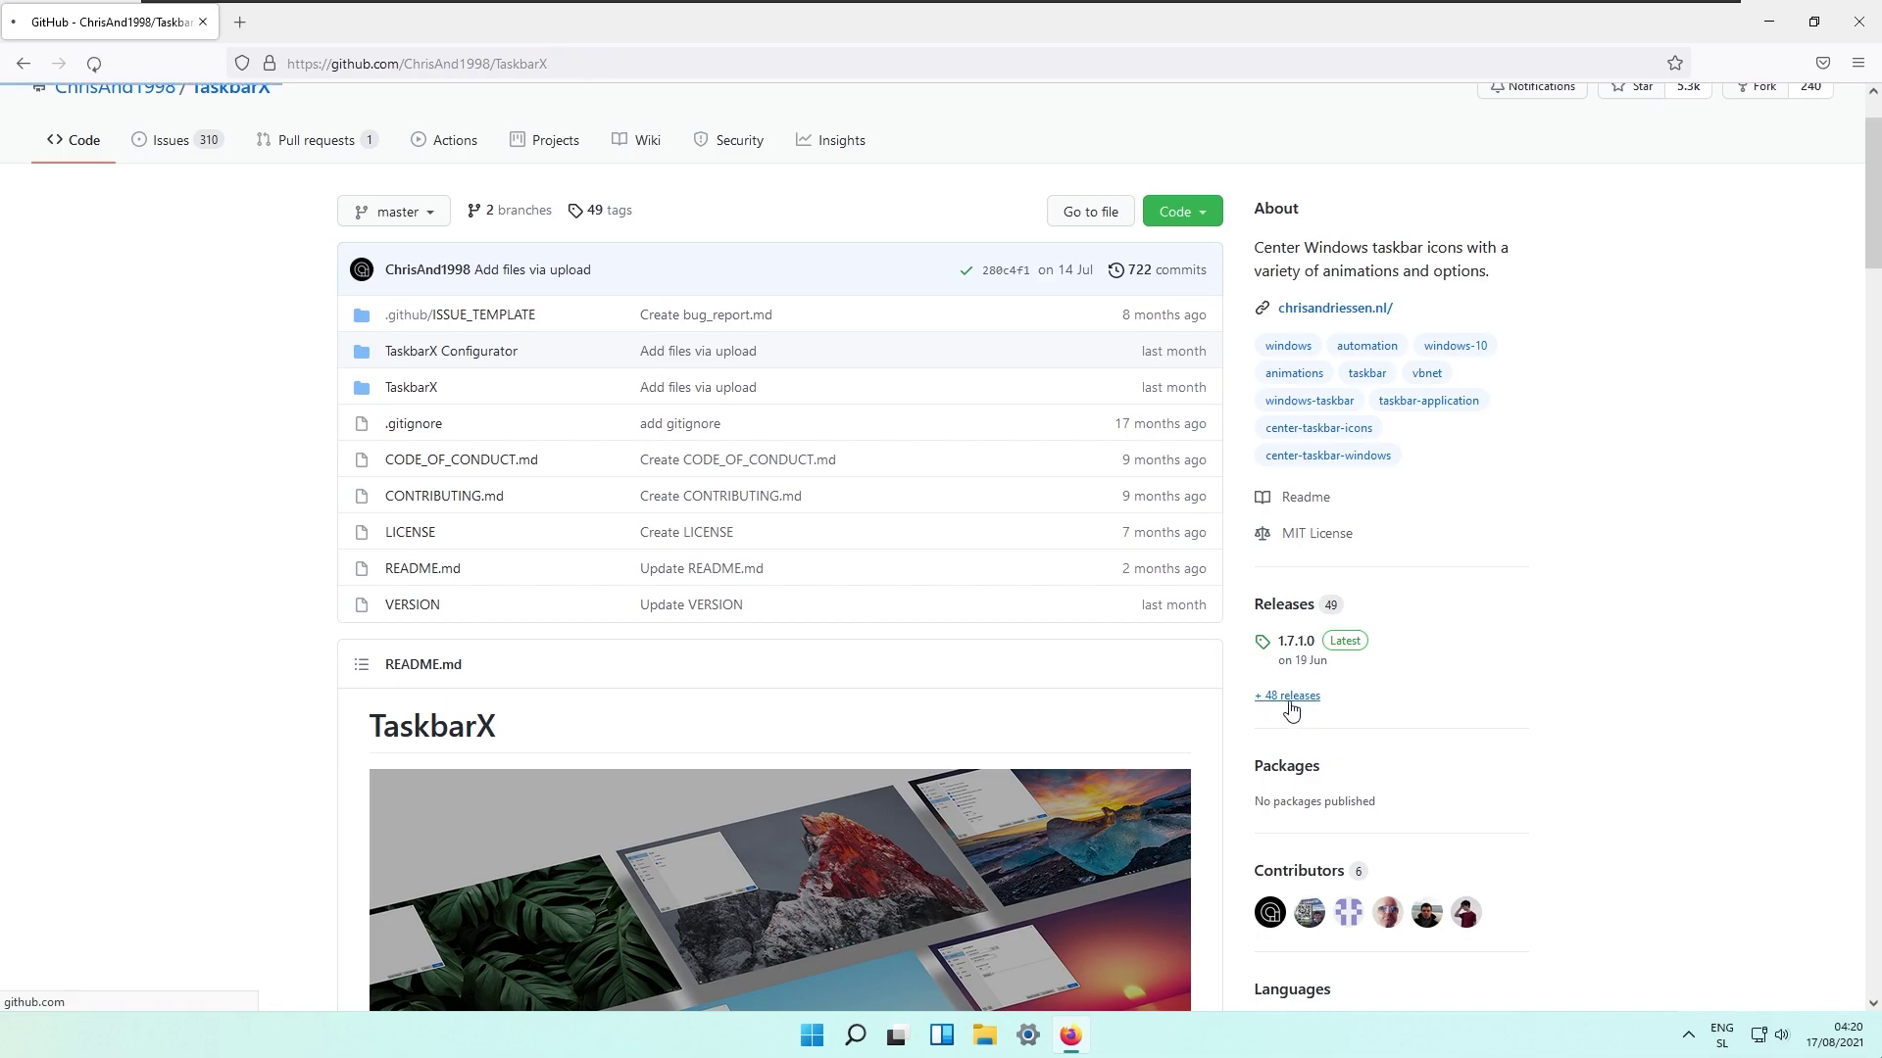
scroll(980, 607, down, 2)
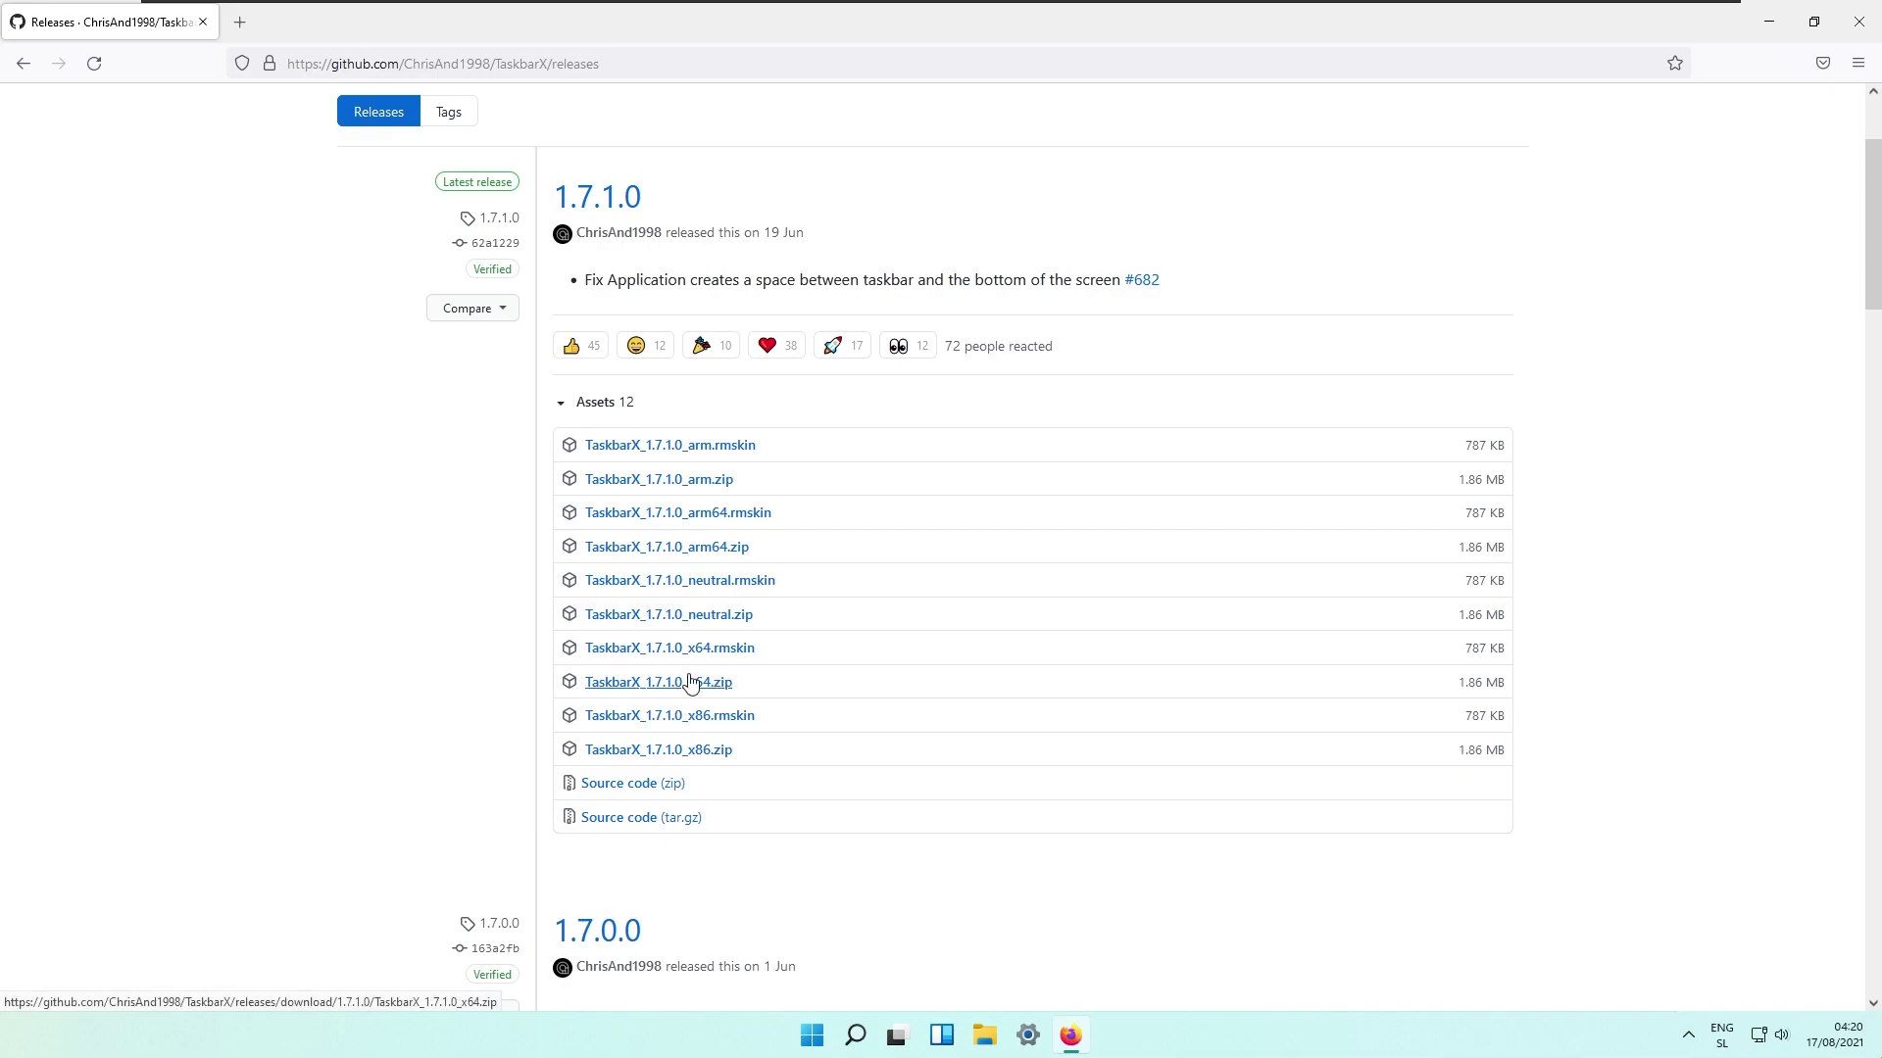
Save TaskbarX_1.7.1.0_x64.zip to Downloads
click(725, 686)
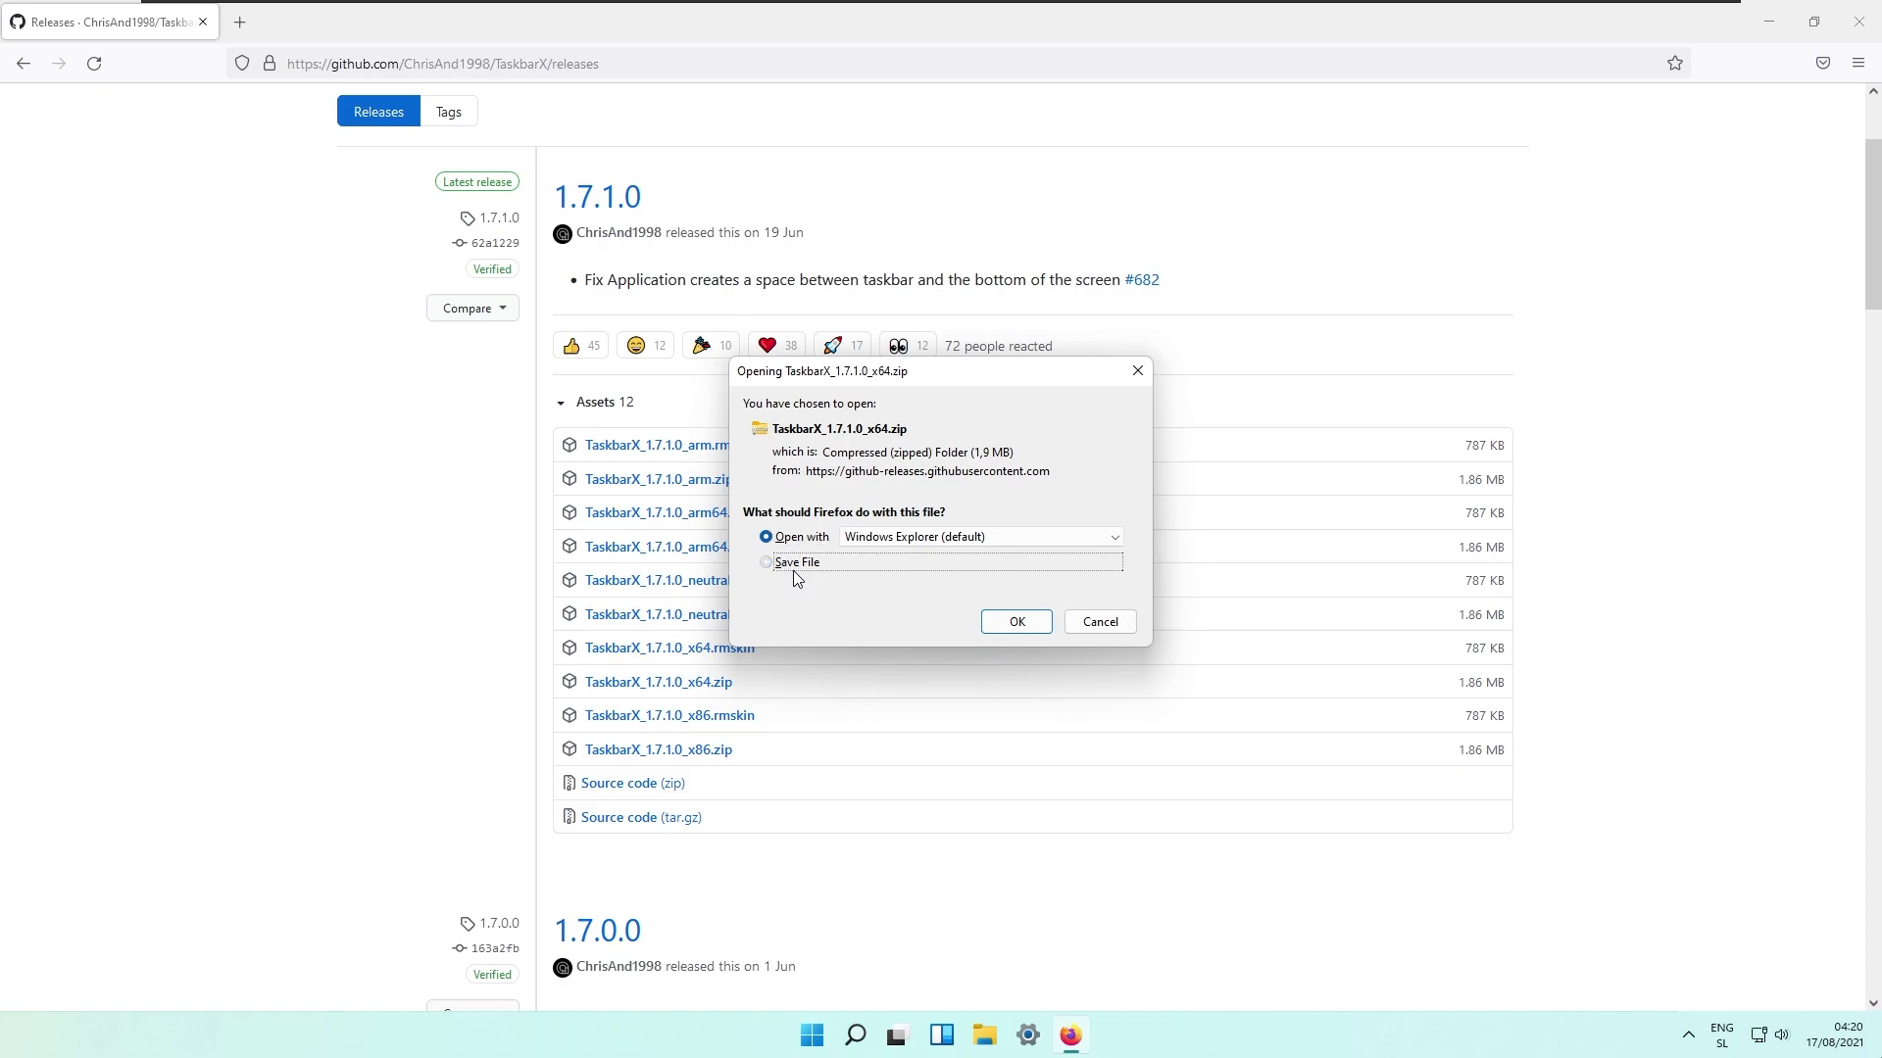
click(796, 562)
click(1017, 621)
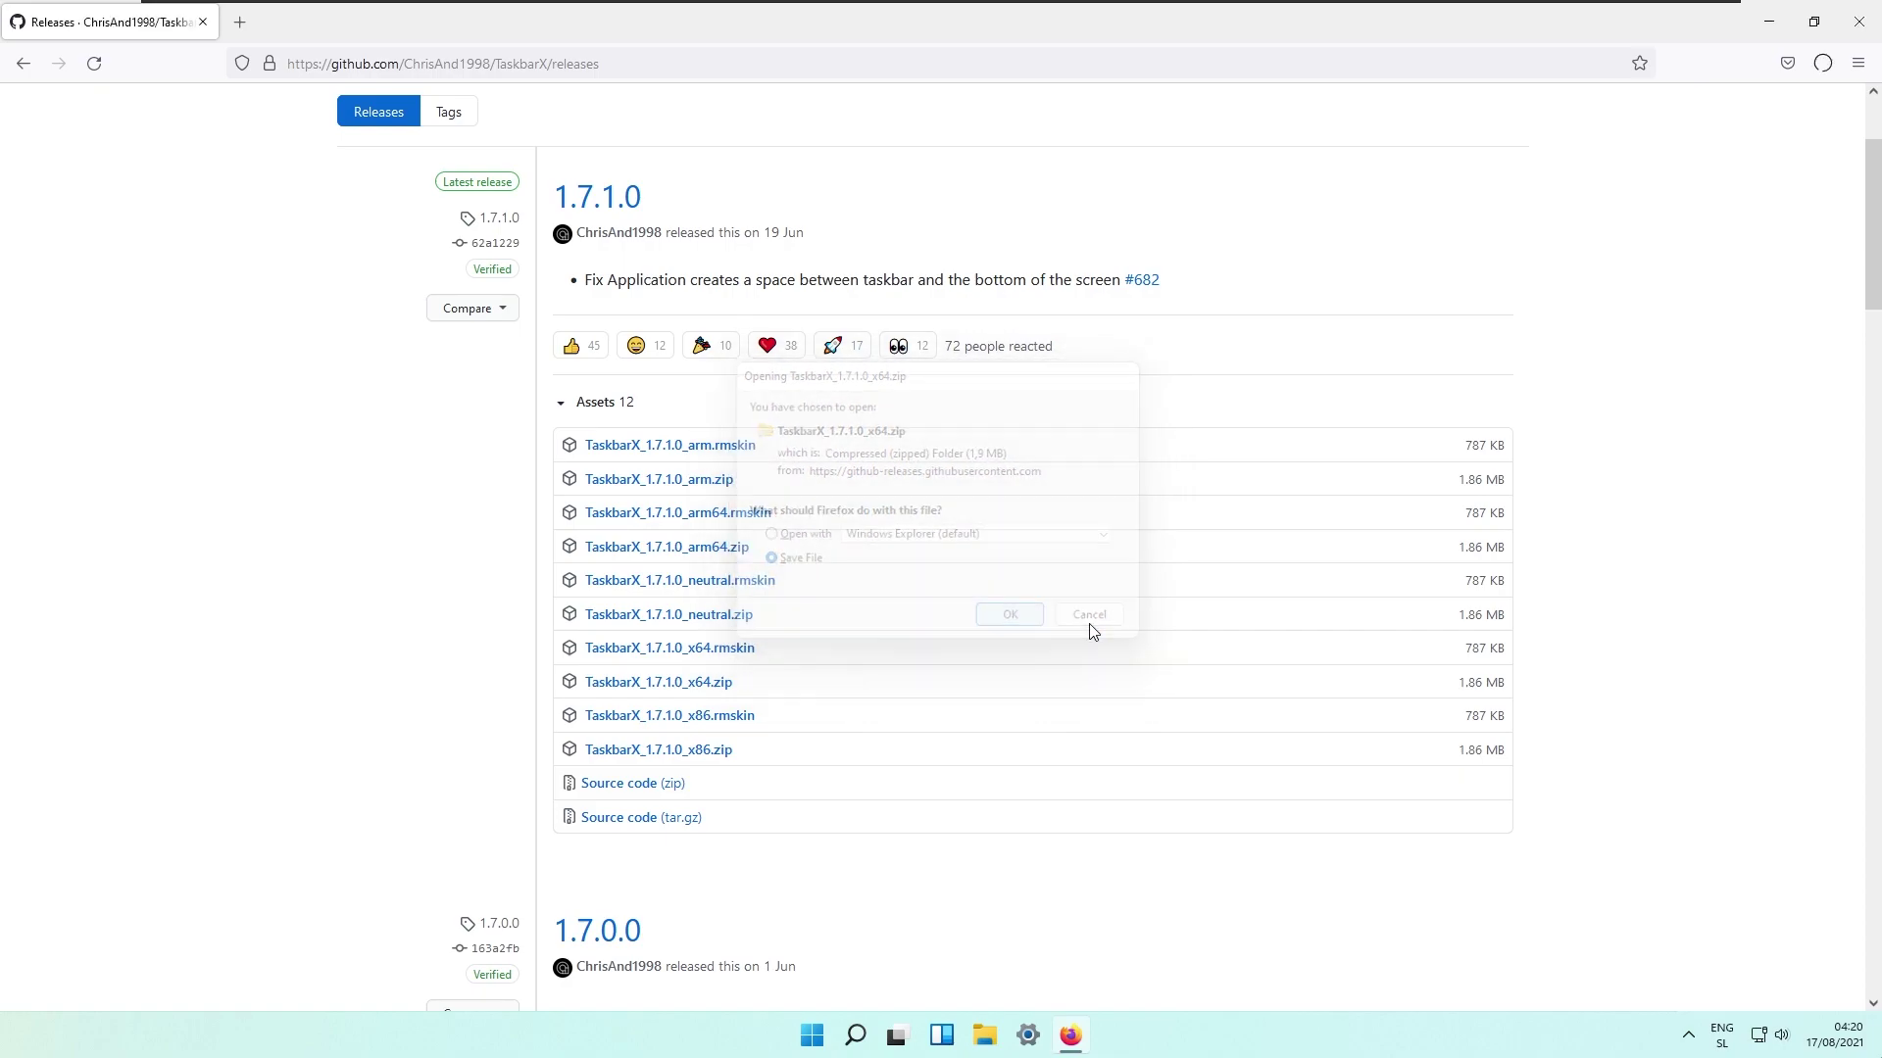
Open the Downloads folder, inspect the TaskbarX_1.7.1.0_x64 folder, then minimize Explorer and Firefox
click(1823, 63)
click(1807, 116)
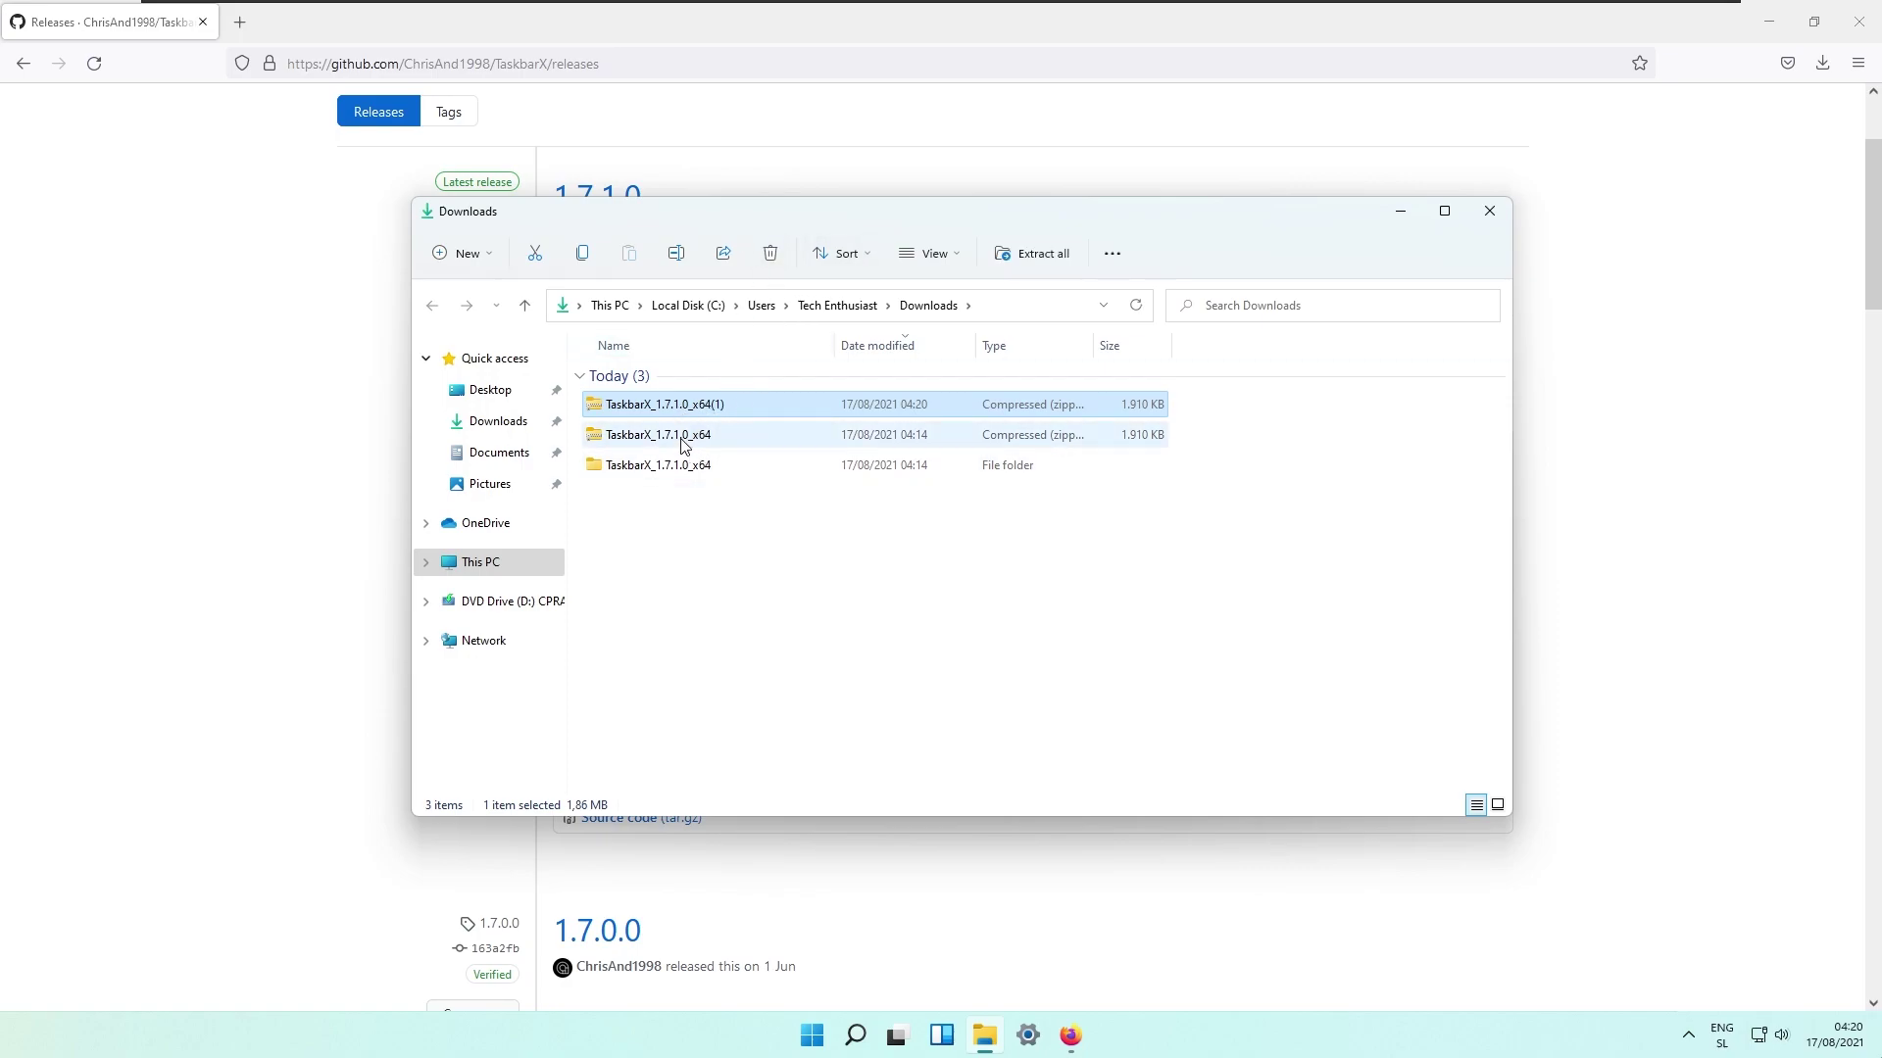
double_click(704, 467)
scroll(713, 594, down, 3)
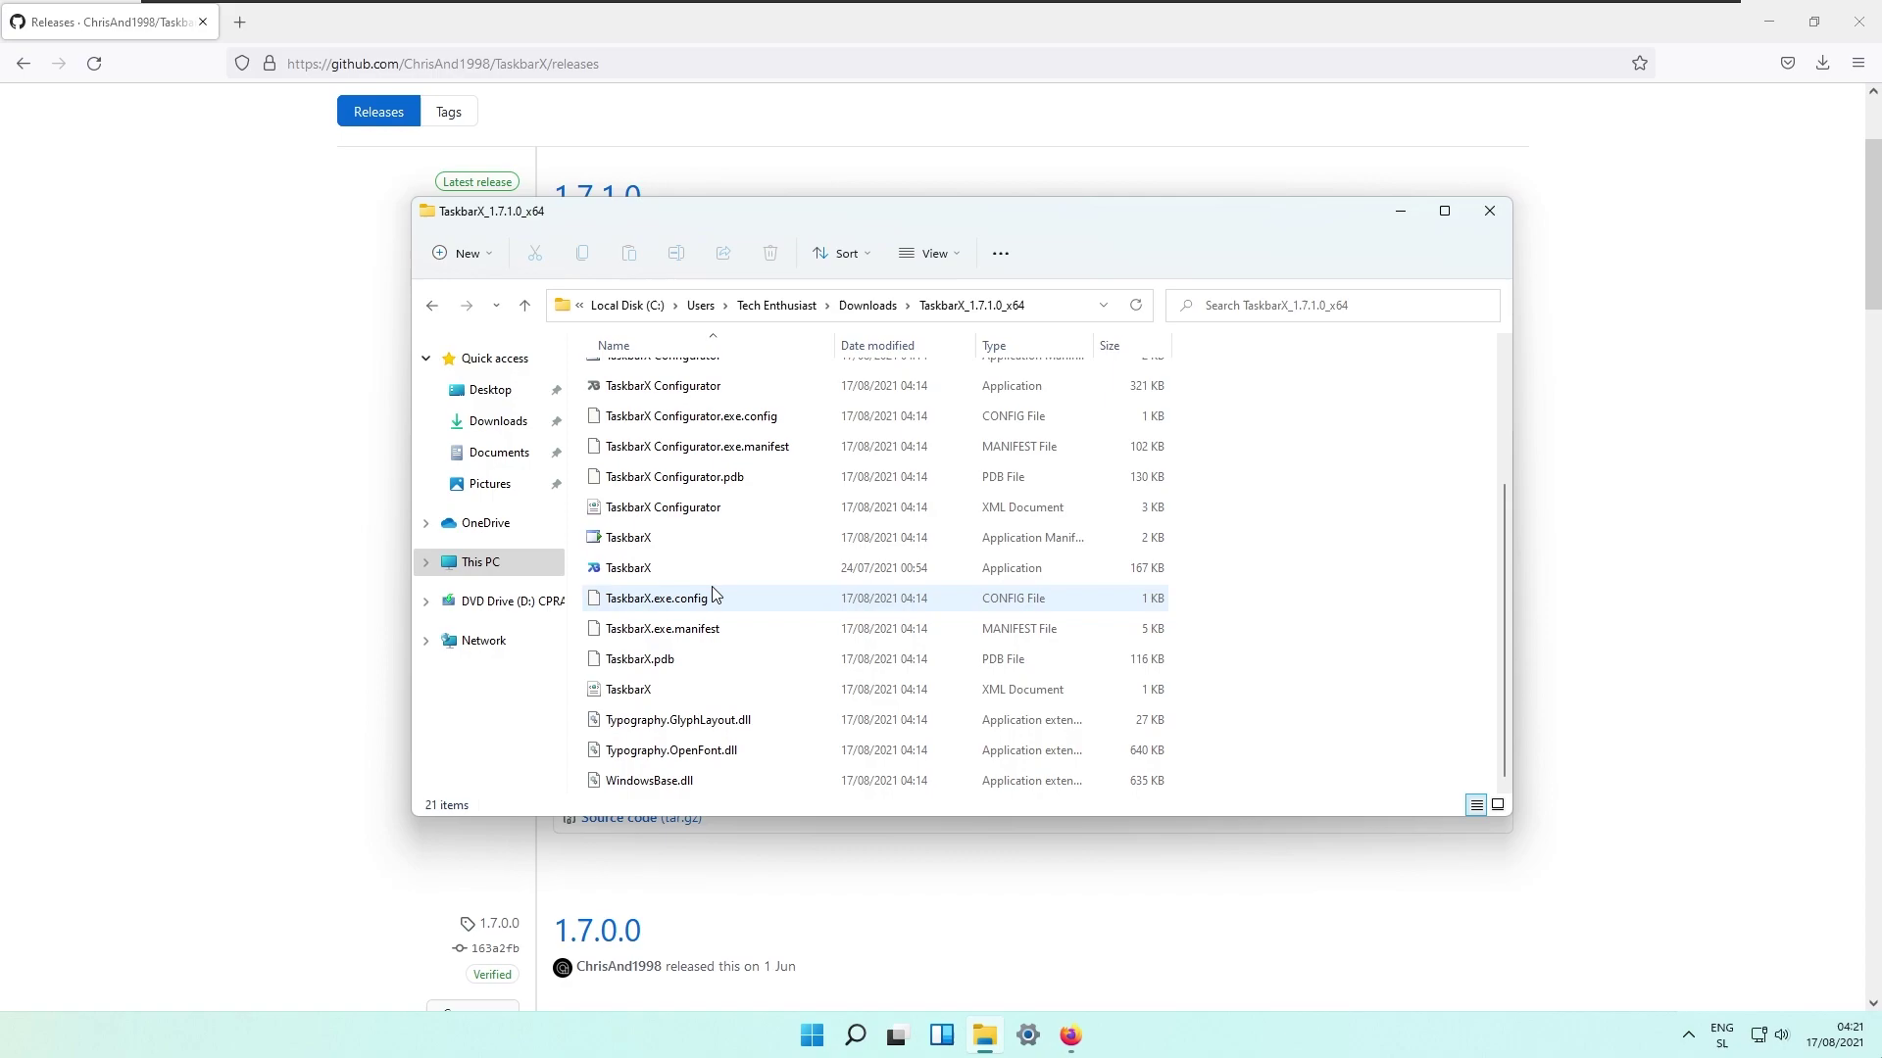
scroll(803, 549, up, 3)
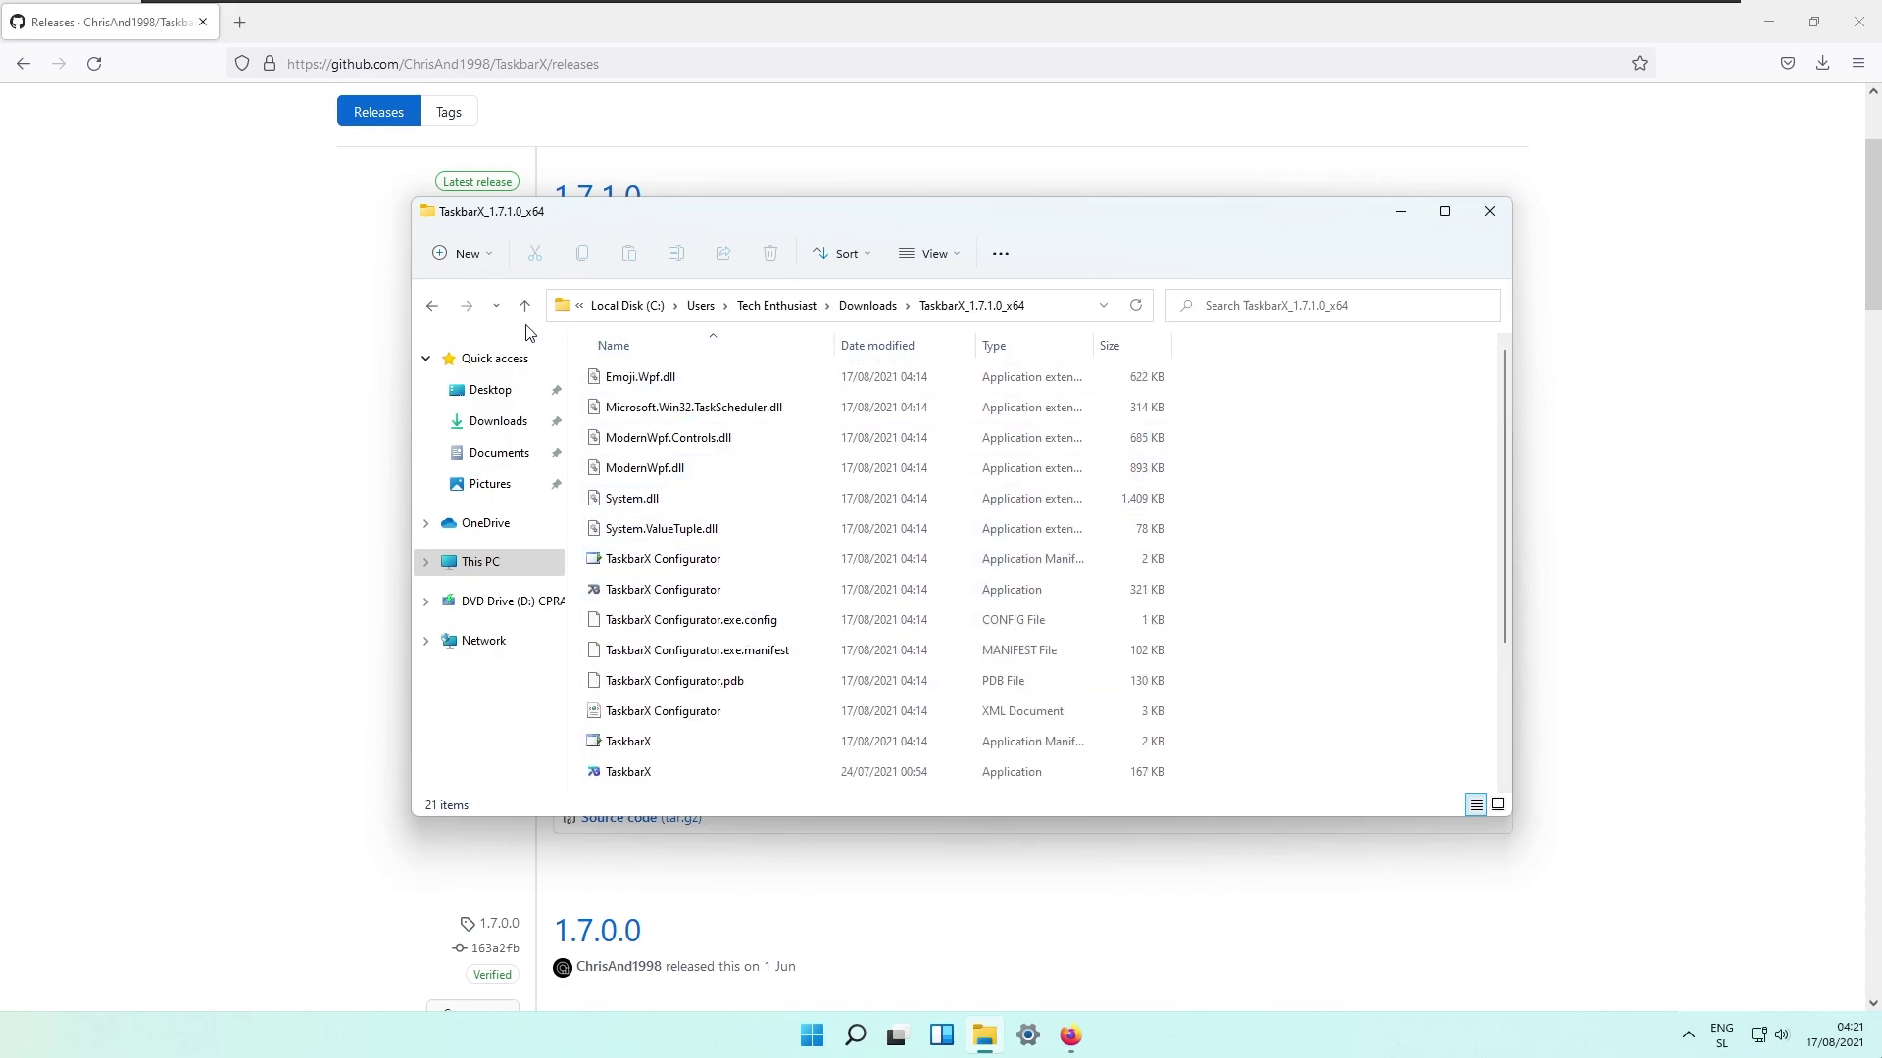
click(431, 307)
click(1401, 211)
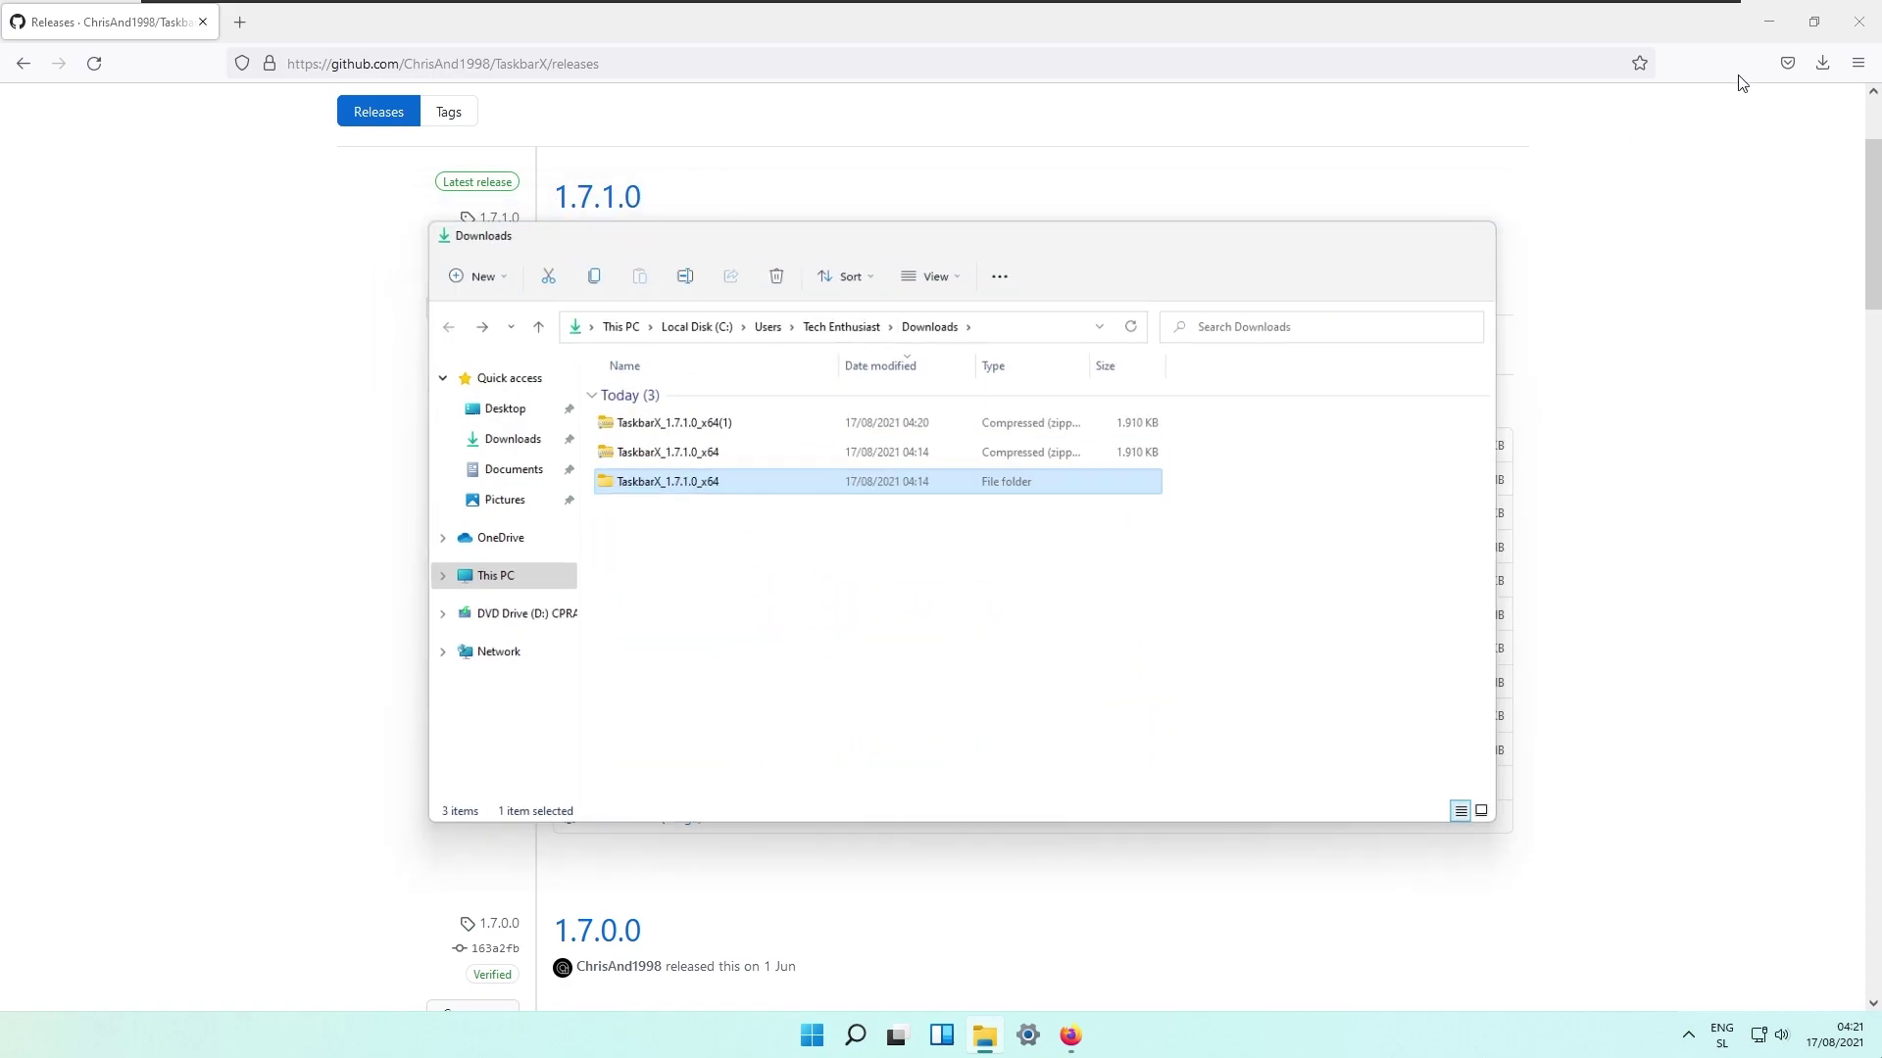
click(1767, 21)
Restore Explorer, open the TaskbarX_1.7.1.0_x64 folder, and select TaskbarX Configurator then TaskbarX
click(997, 1043)
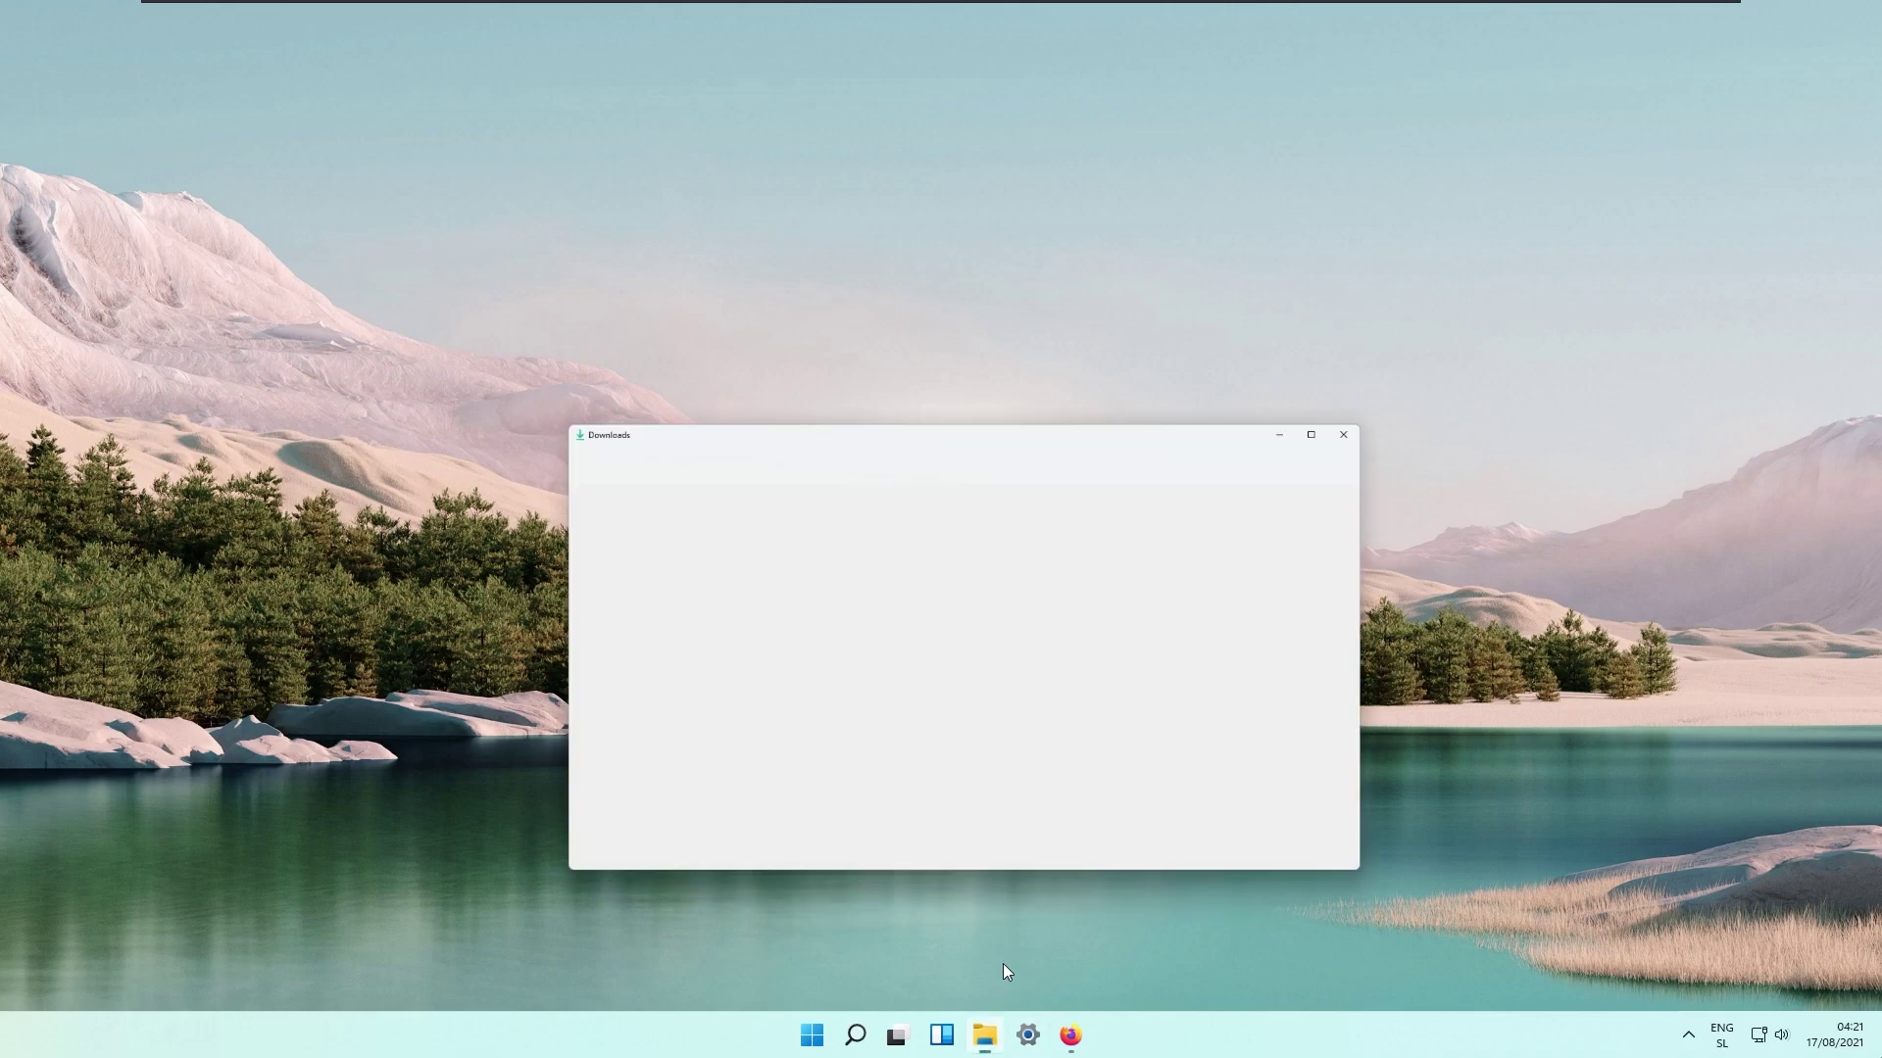
double_click(781, 465)
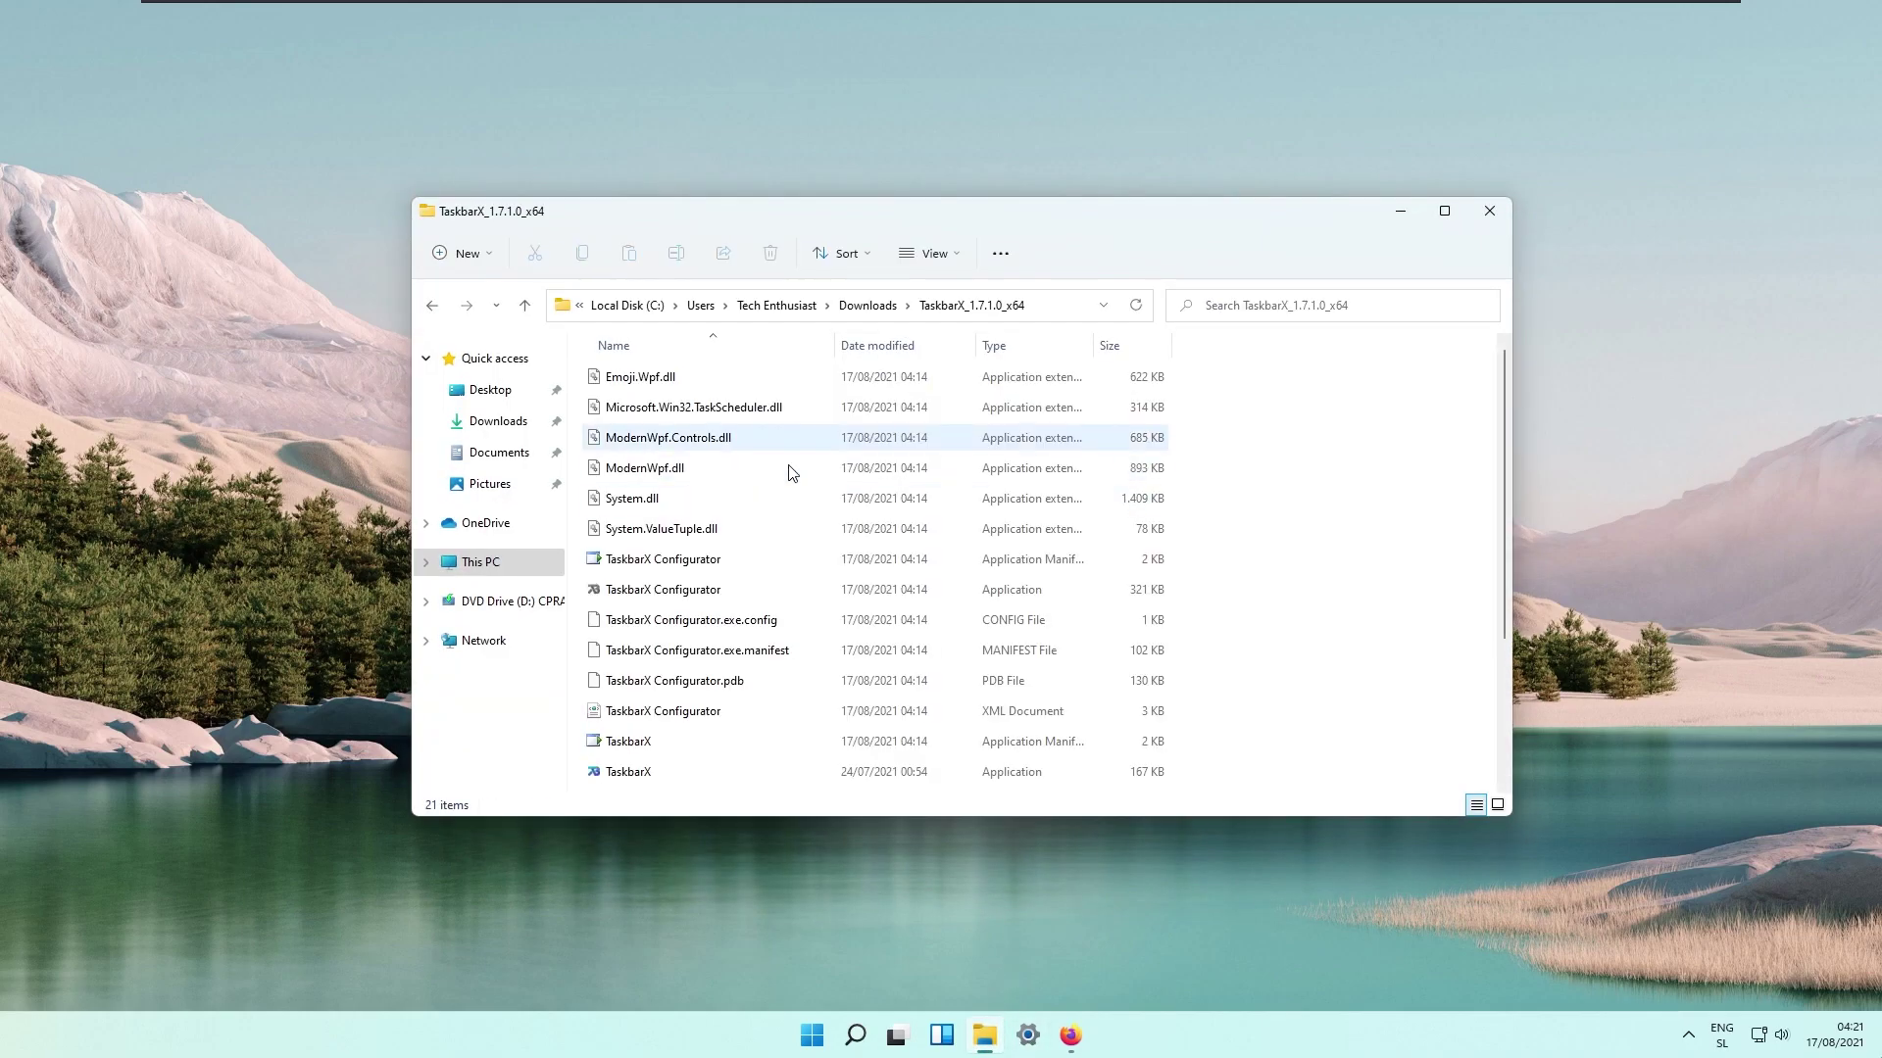
scroll(793, 480, down, 2)
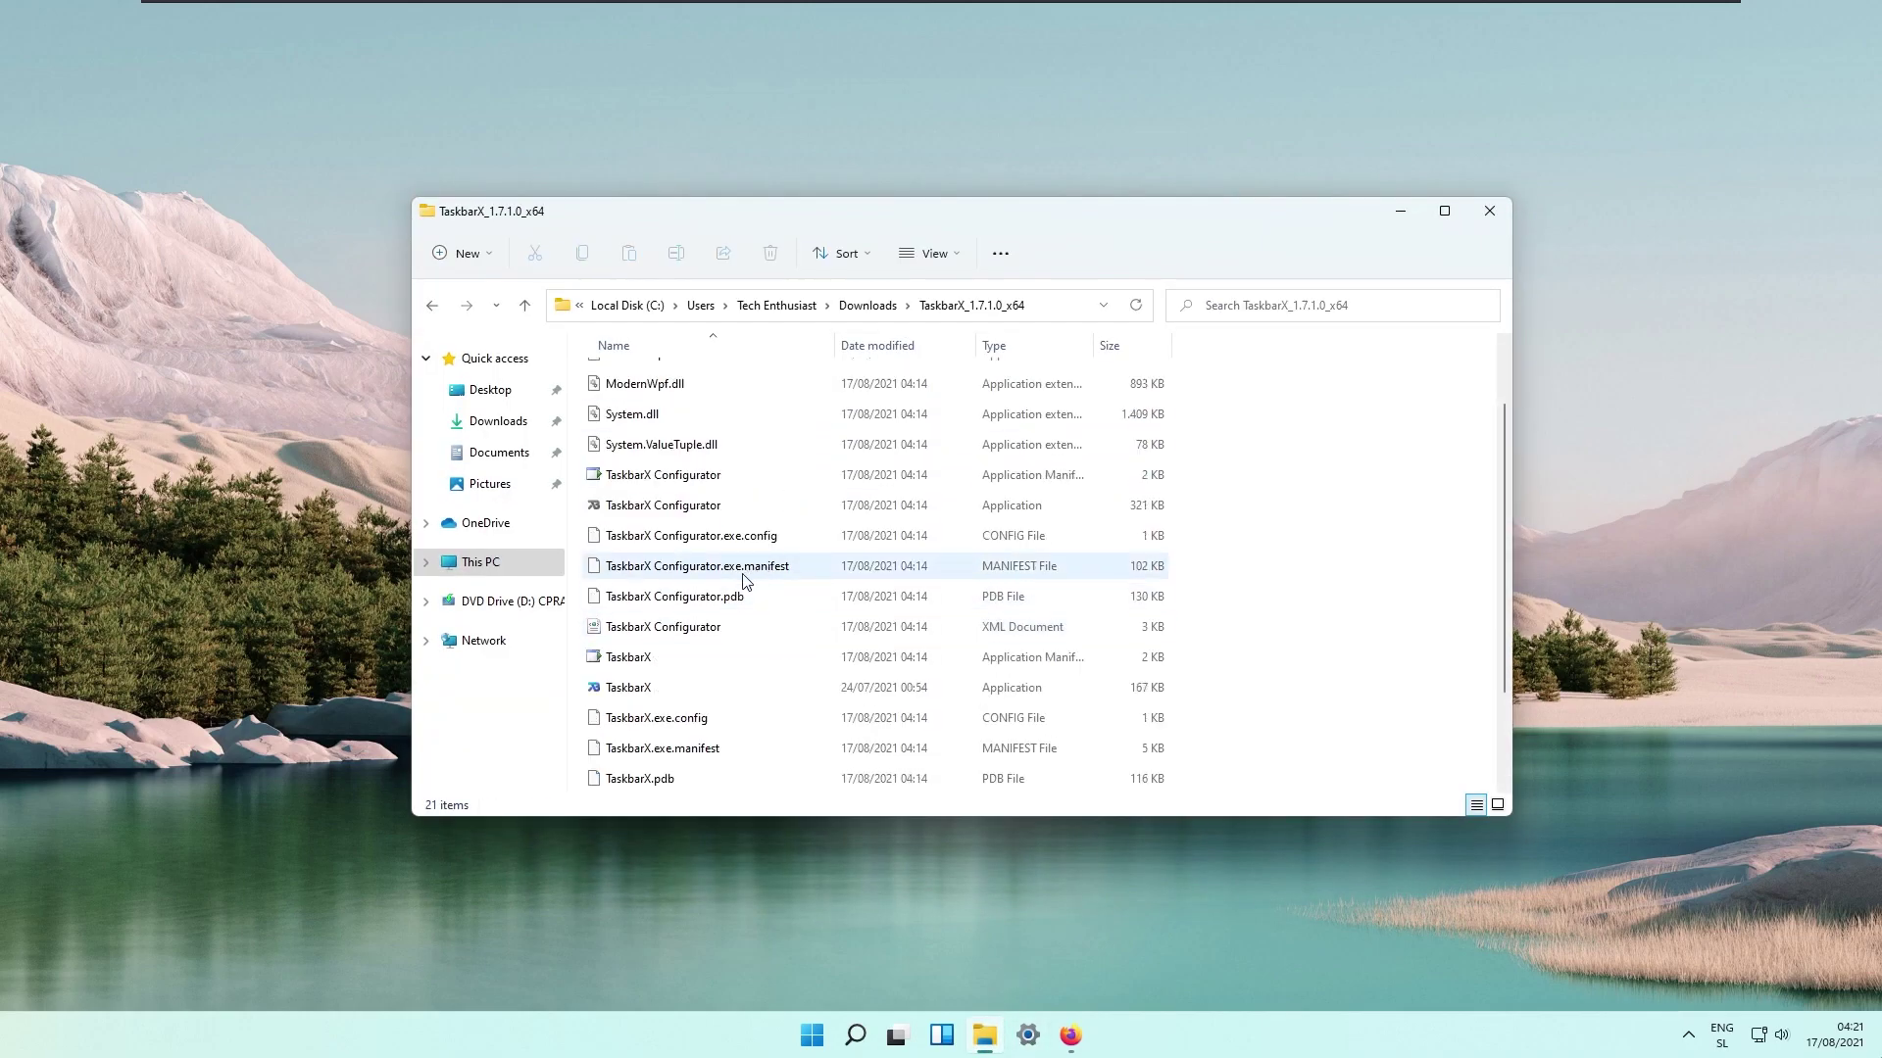
click(681, 518)
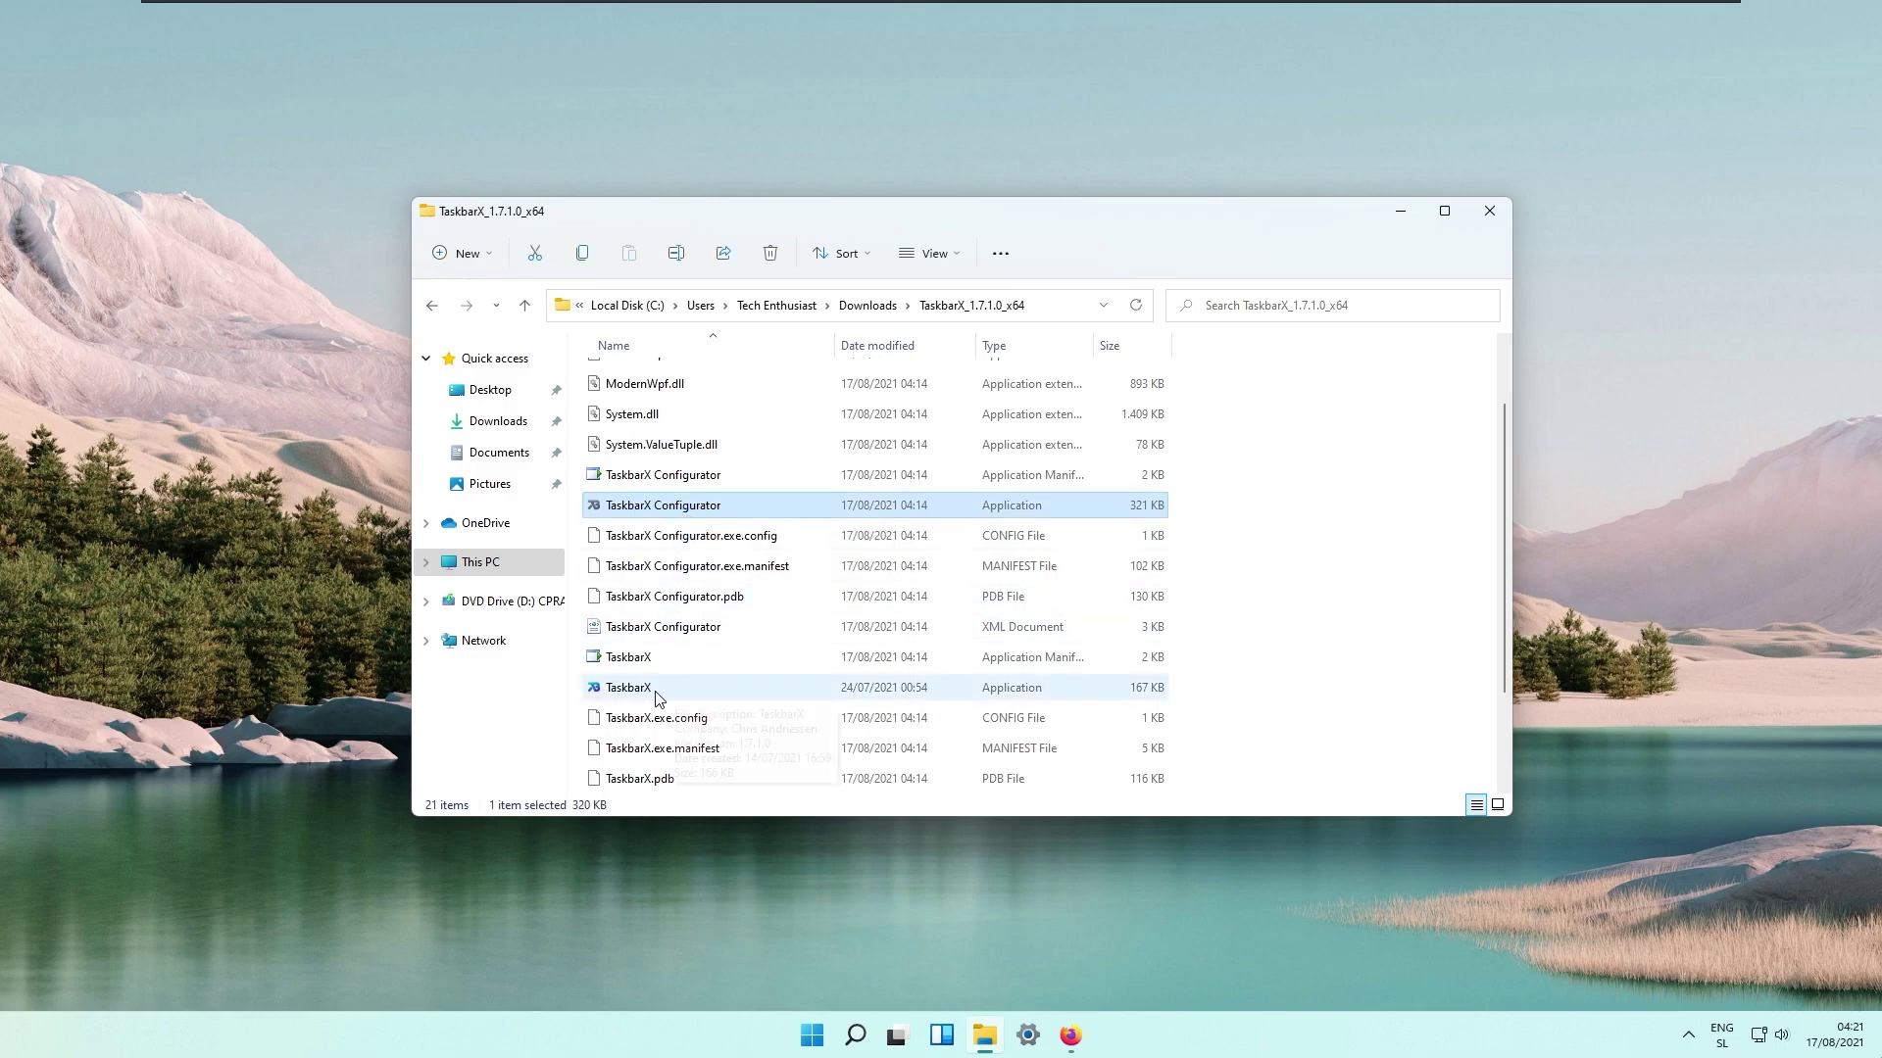
click(693, 697)
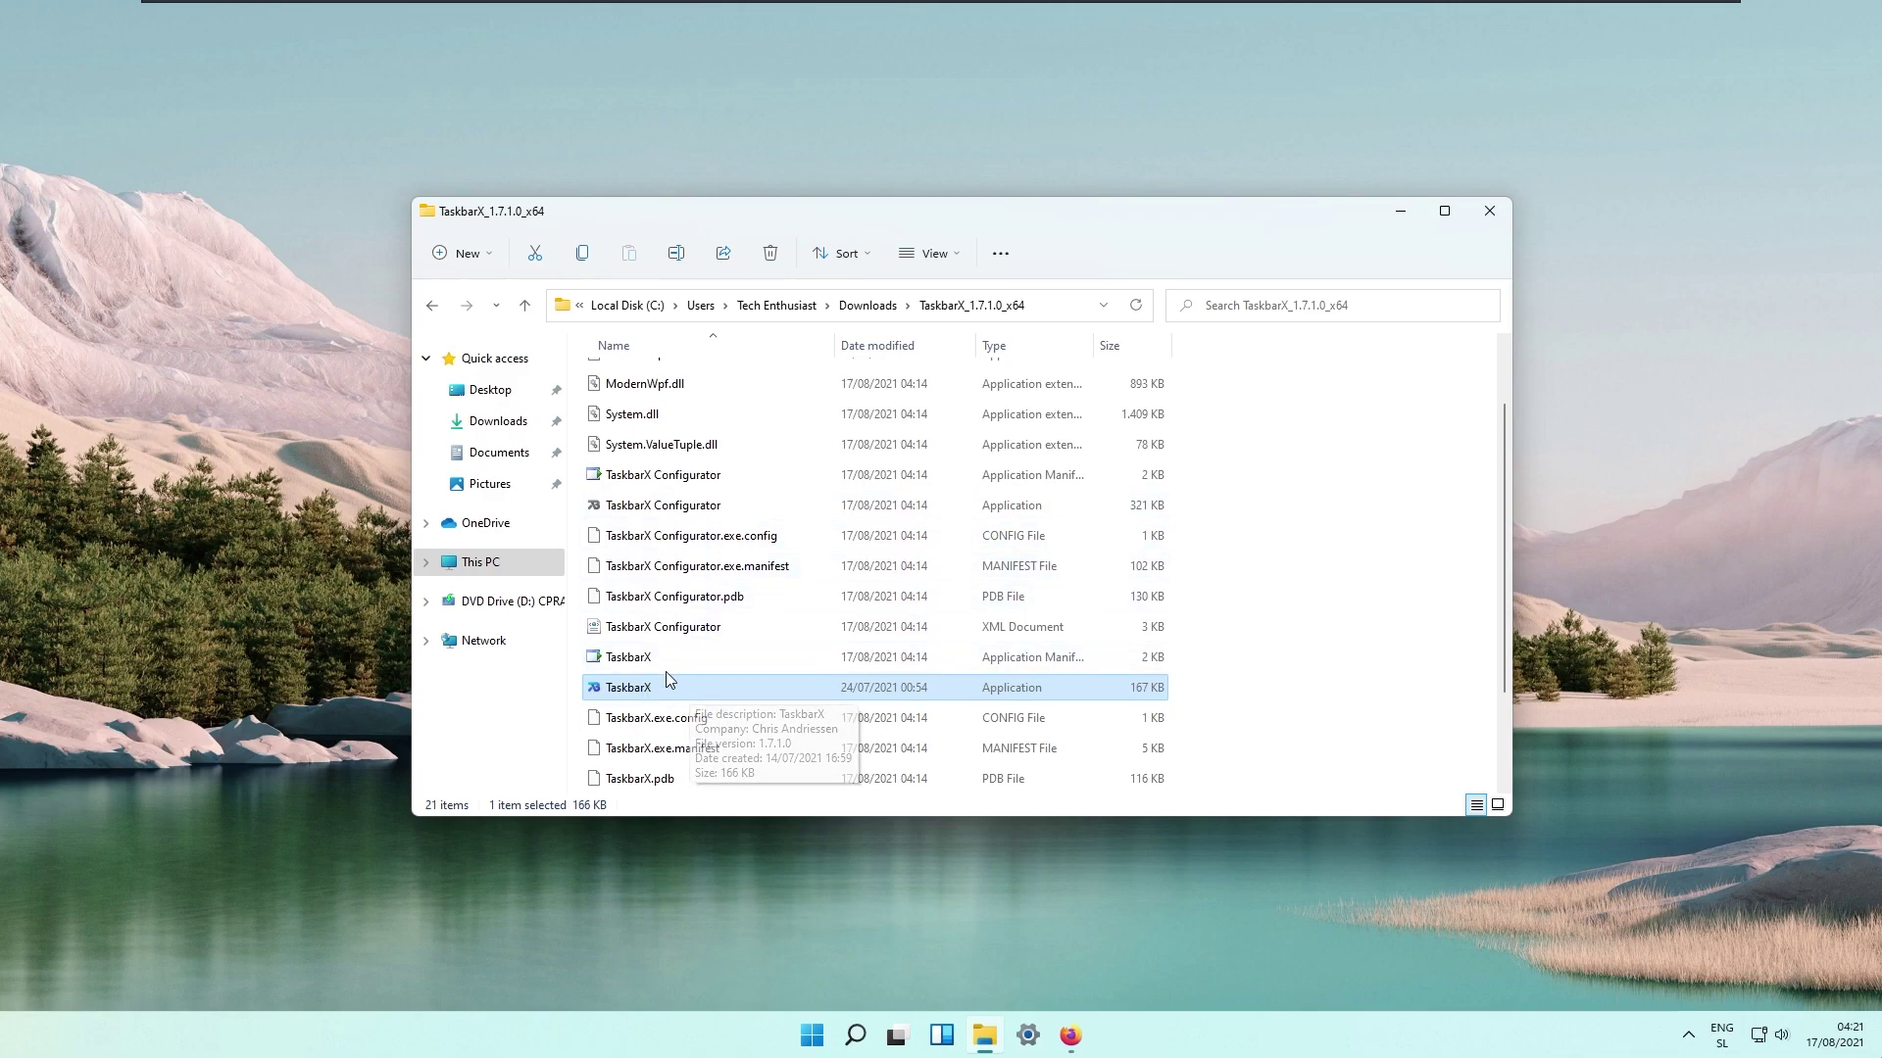
right_click(814, 1034)
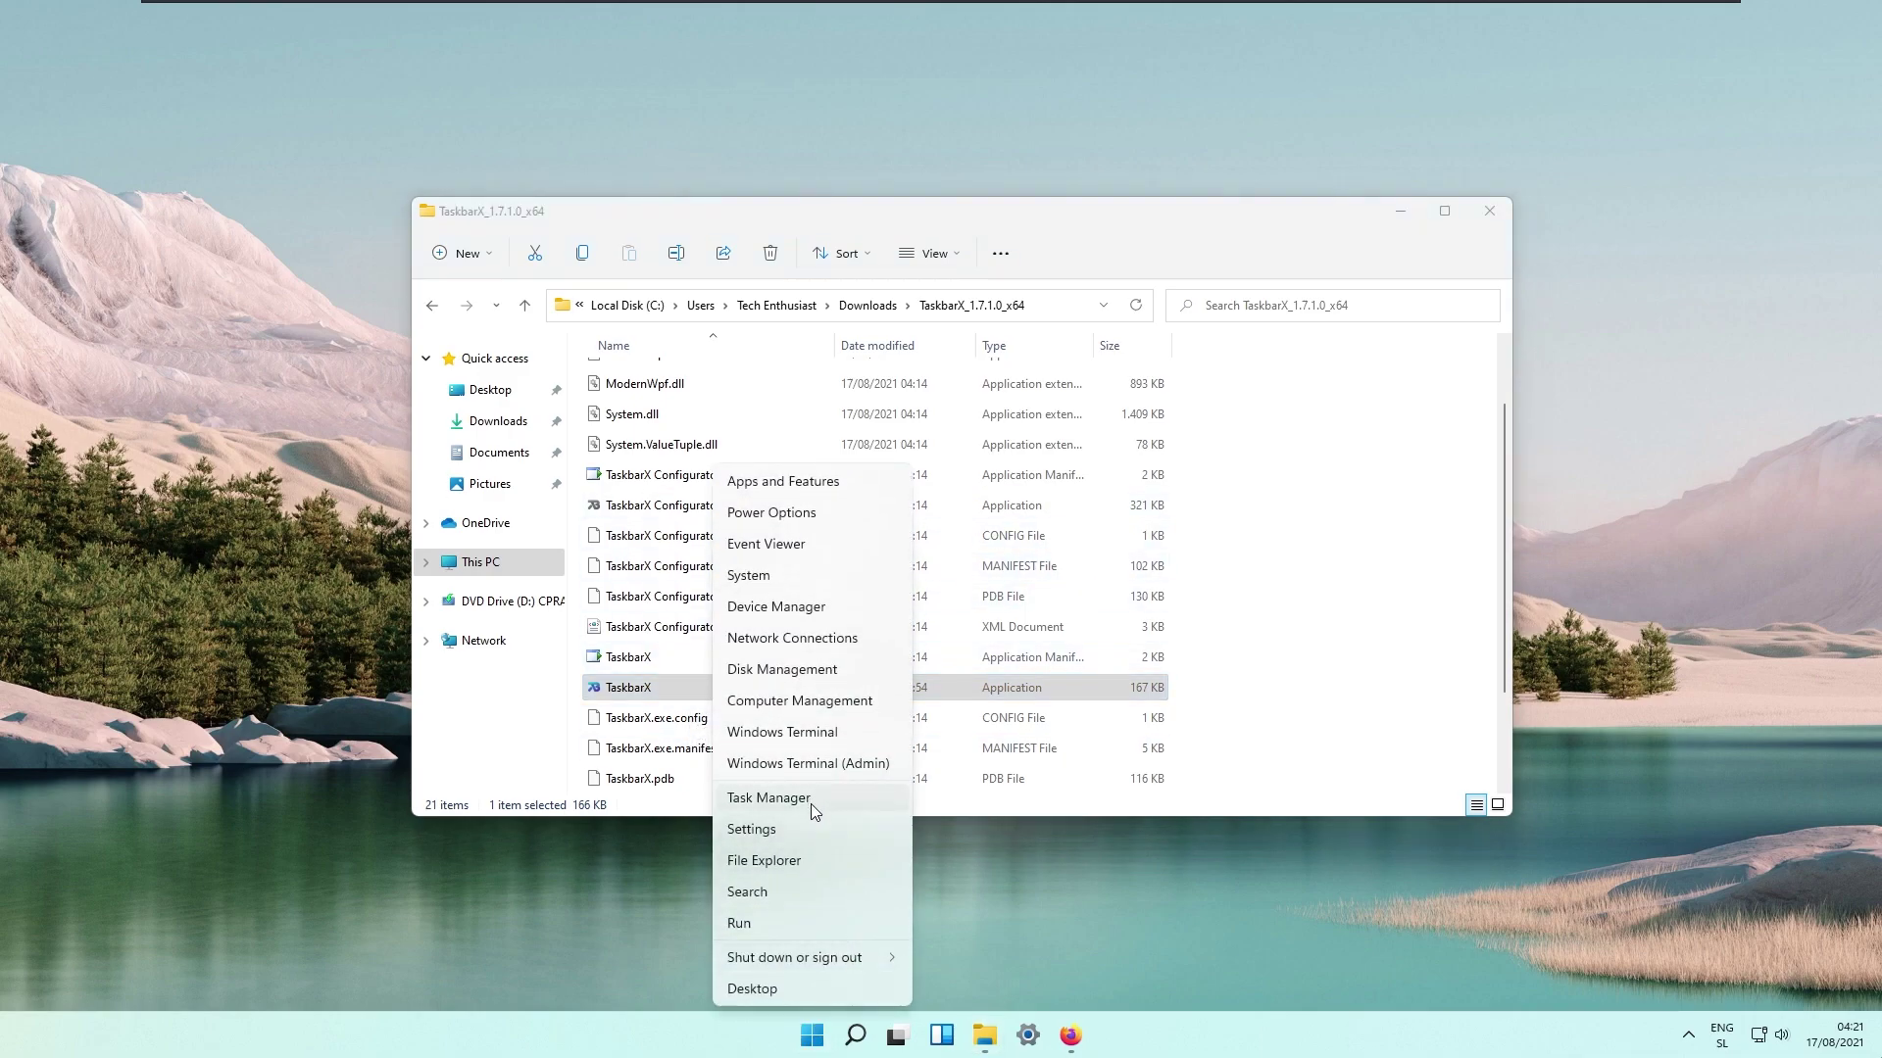
click(768, 798)
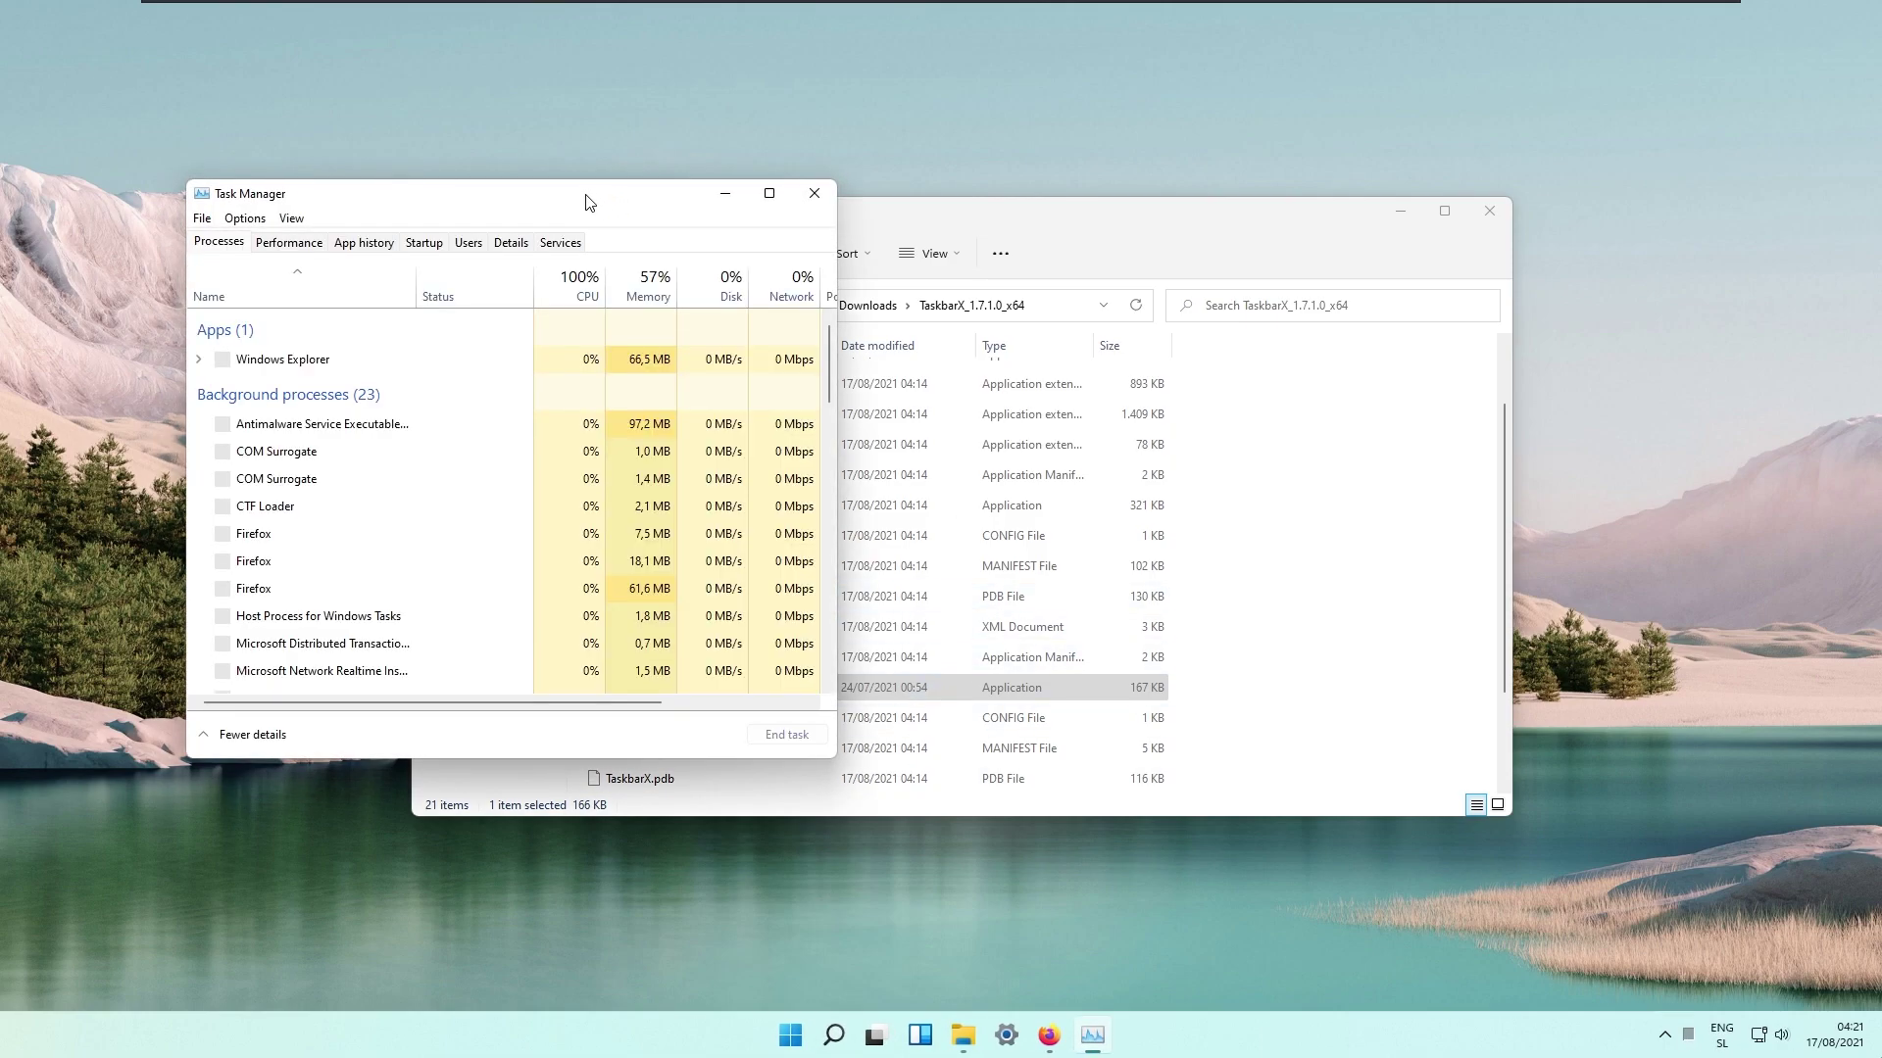
drag(588, 203, 1025, 249)
click(896, 519)
key(t)
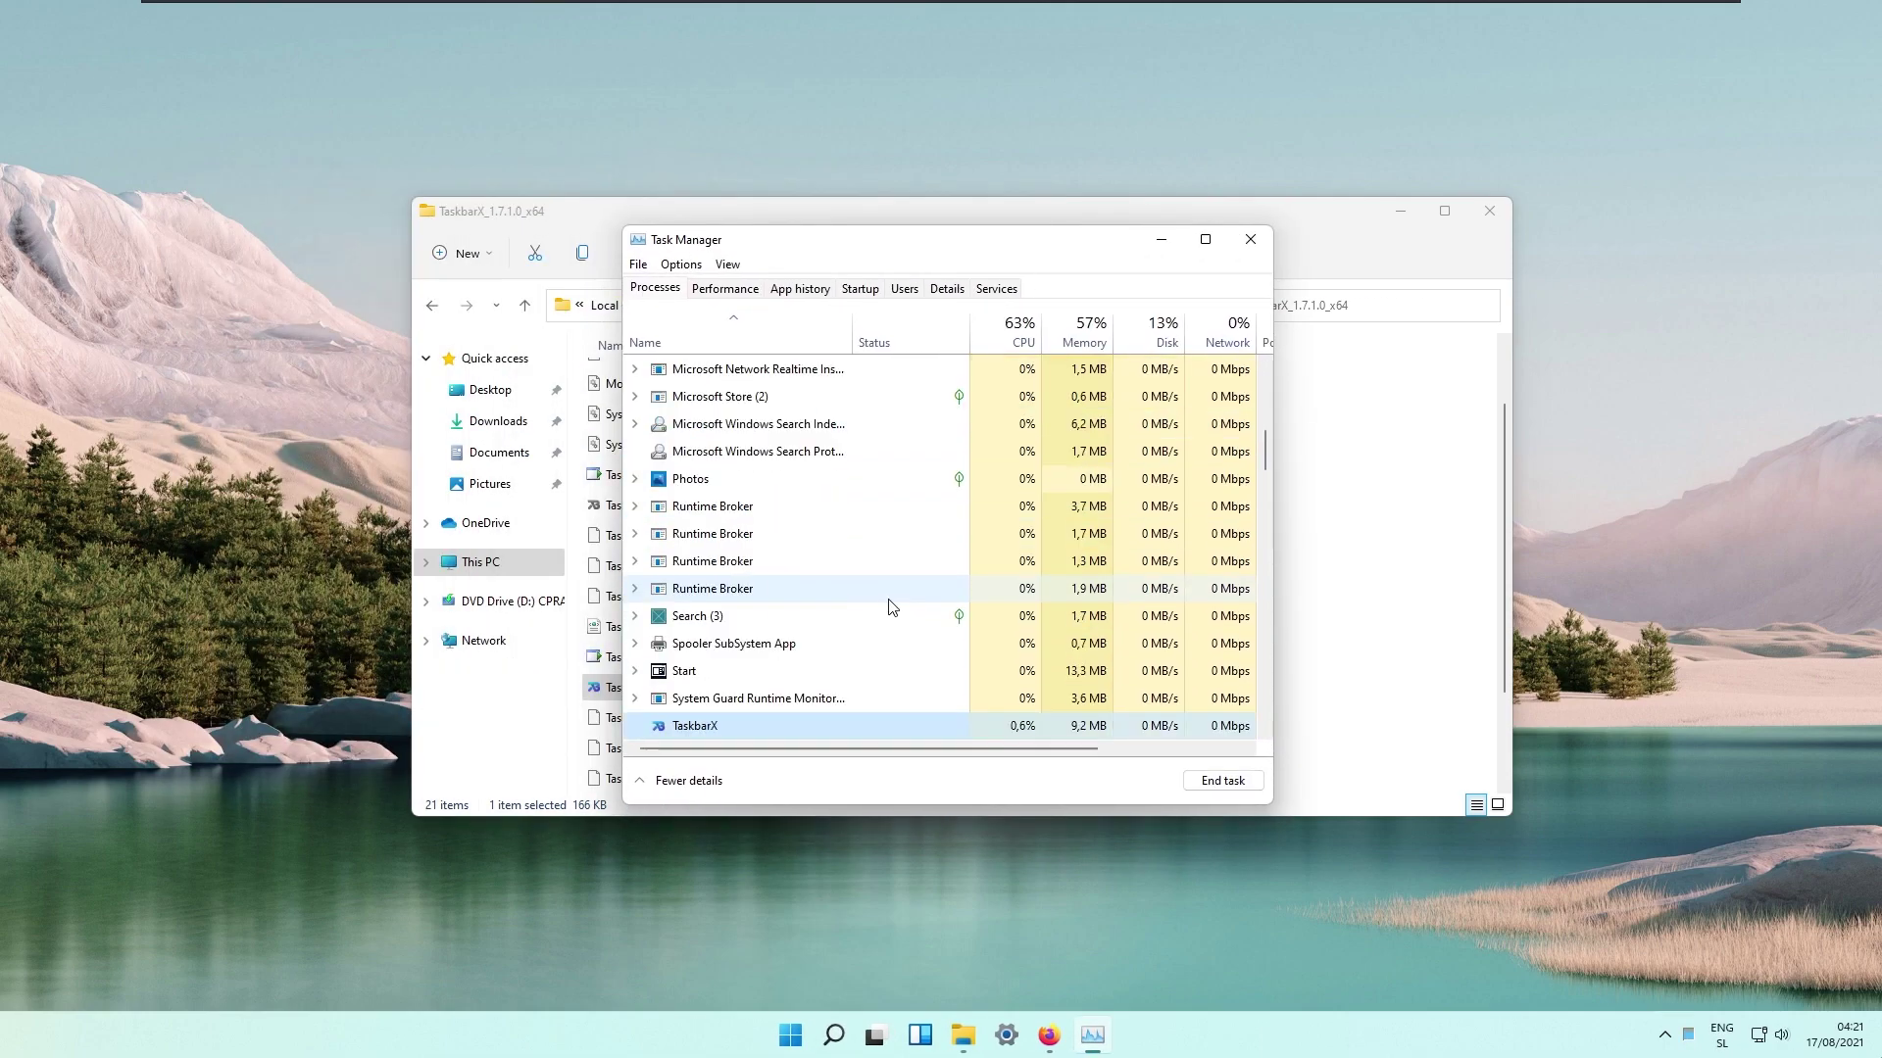
scroll(863, 657, down, 1)
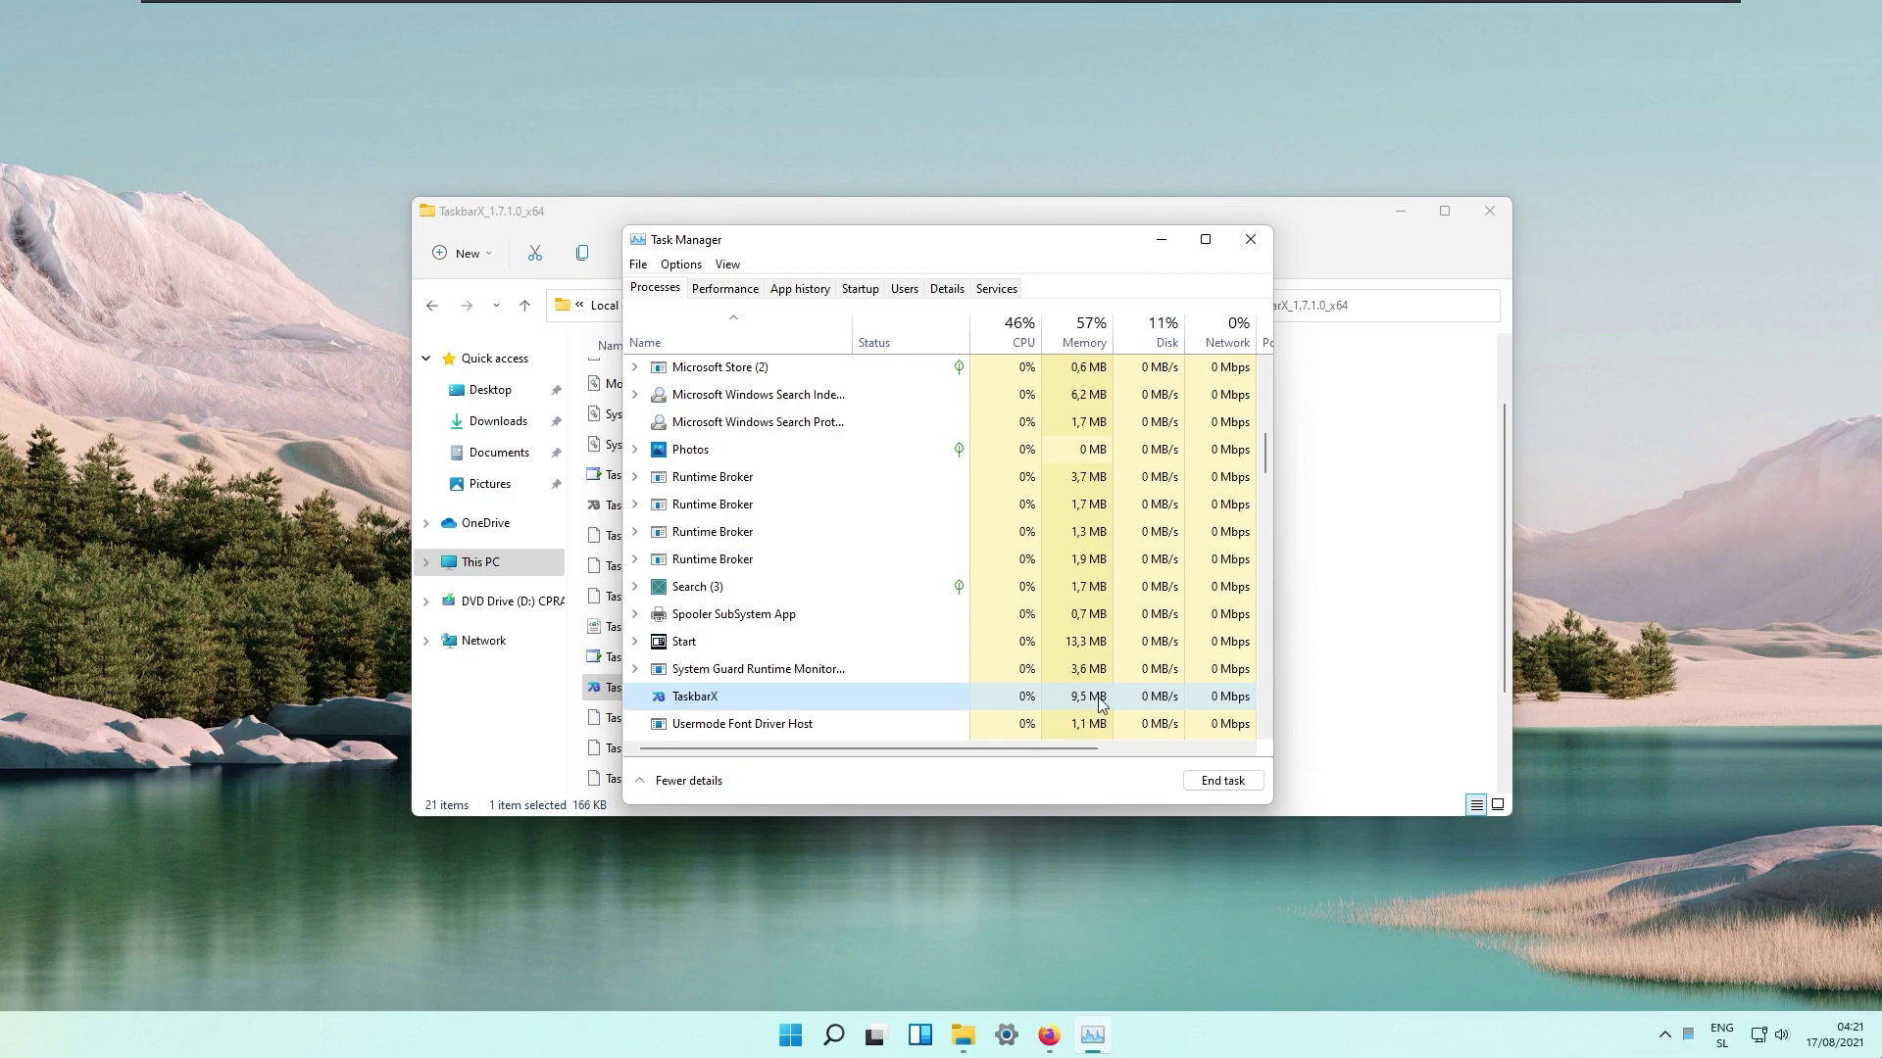
click(702, 781)
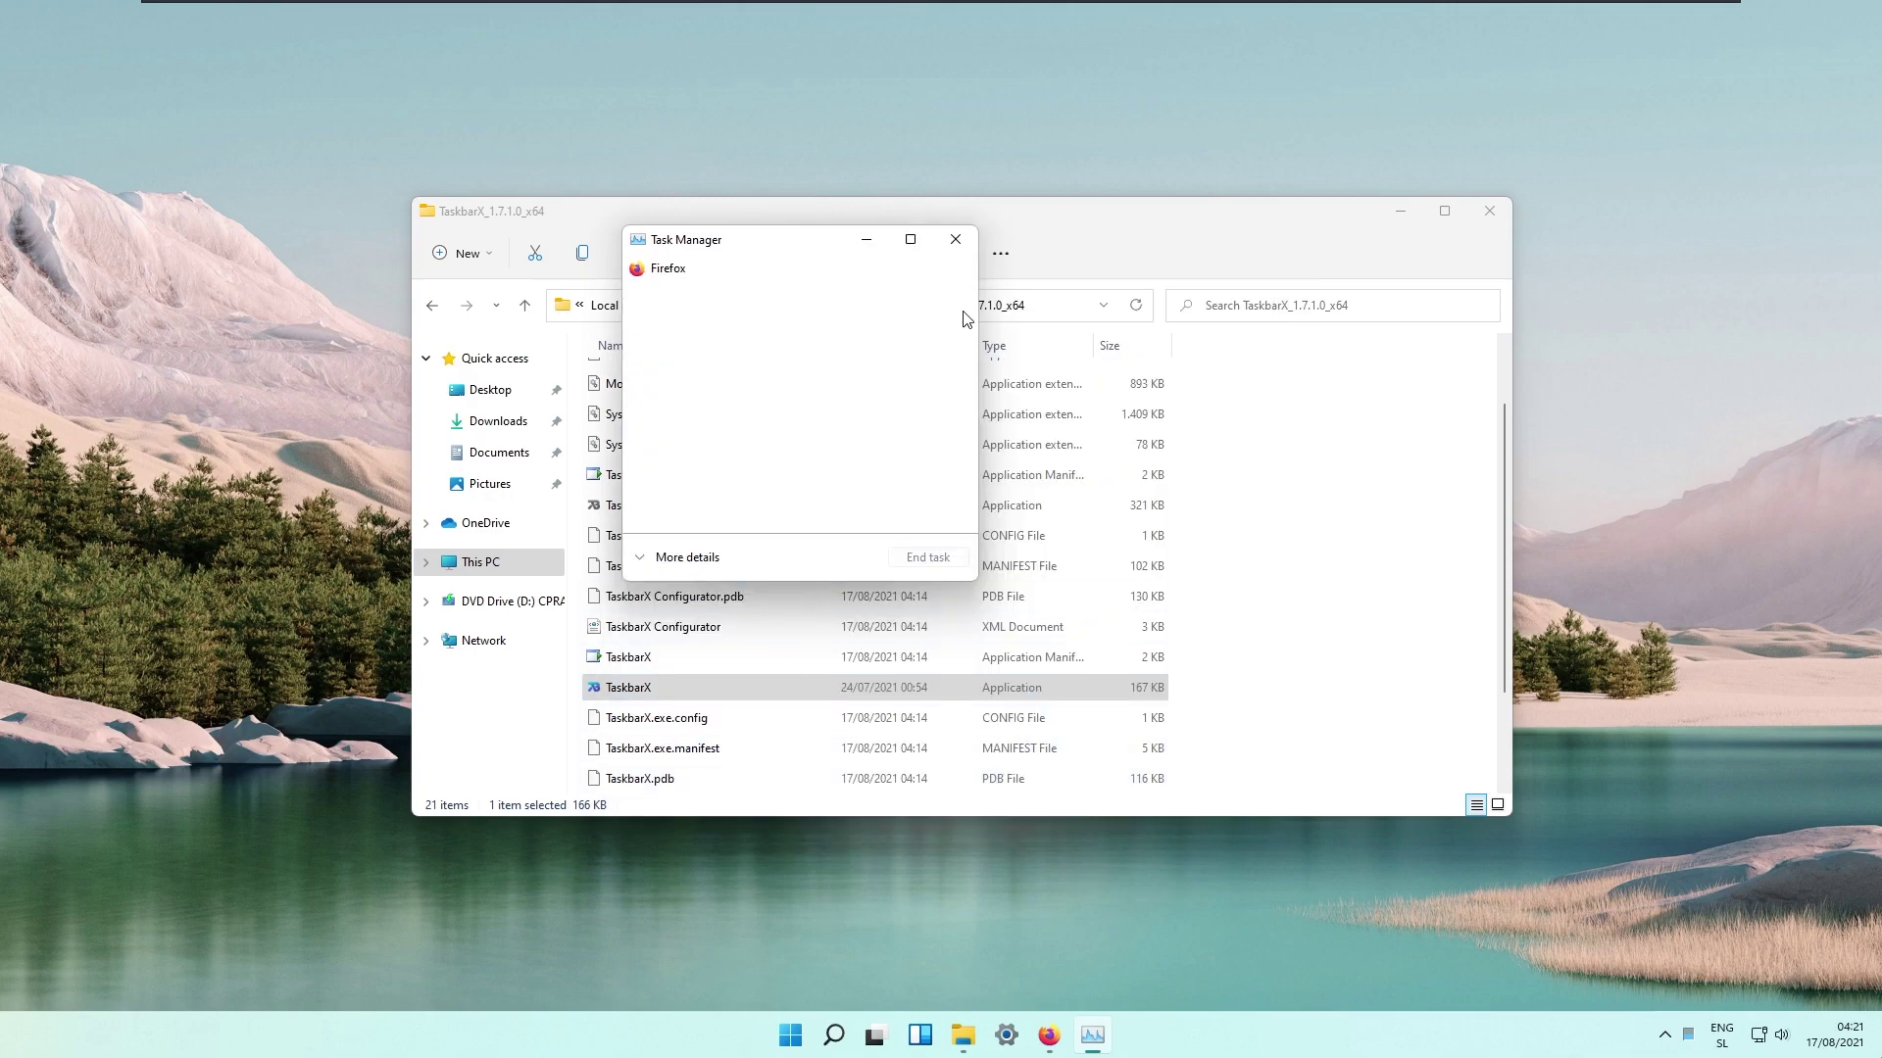
Close Task Manager, launch TaskbarX Configurator, reposition its window, and return to Firefox
click(954, 242)
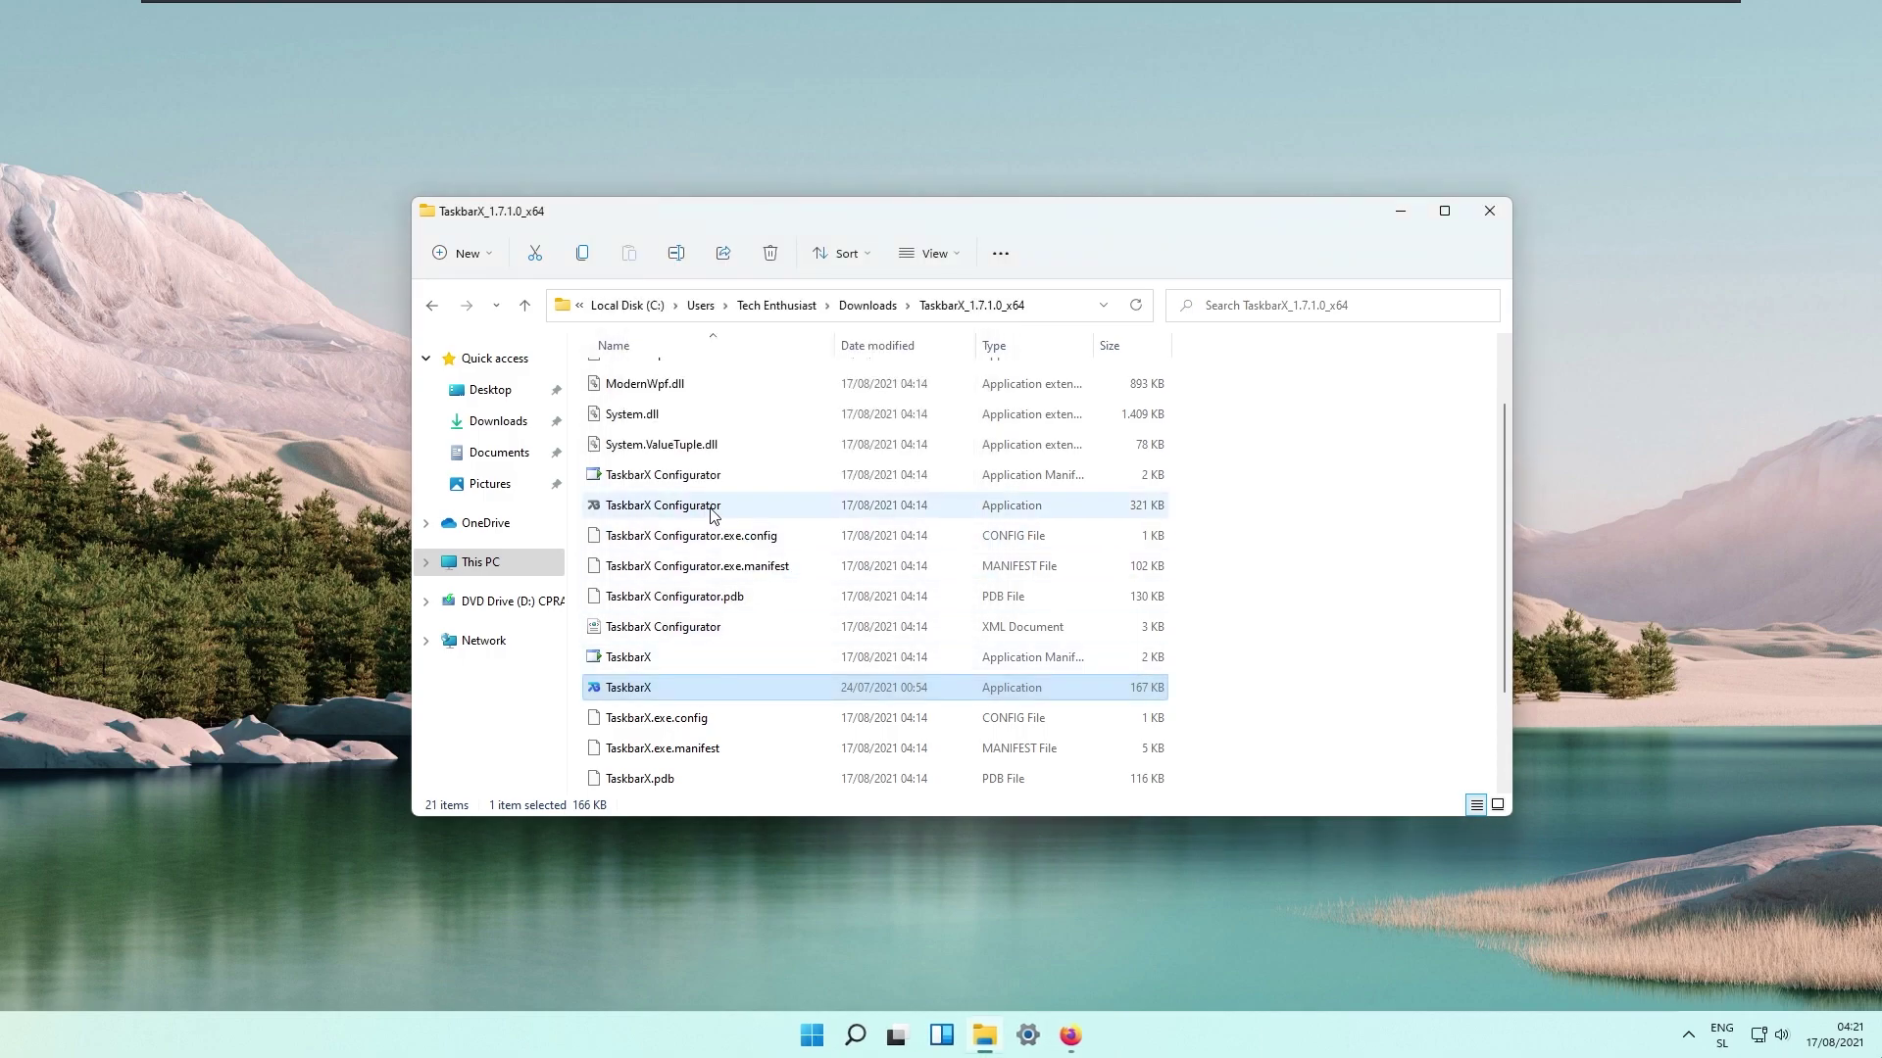
double_click(712, 508)
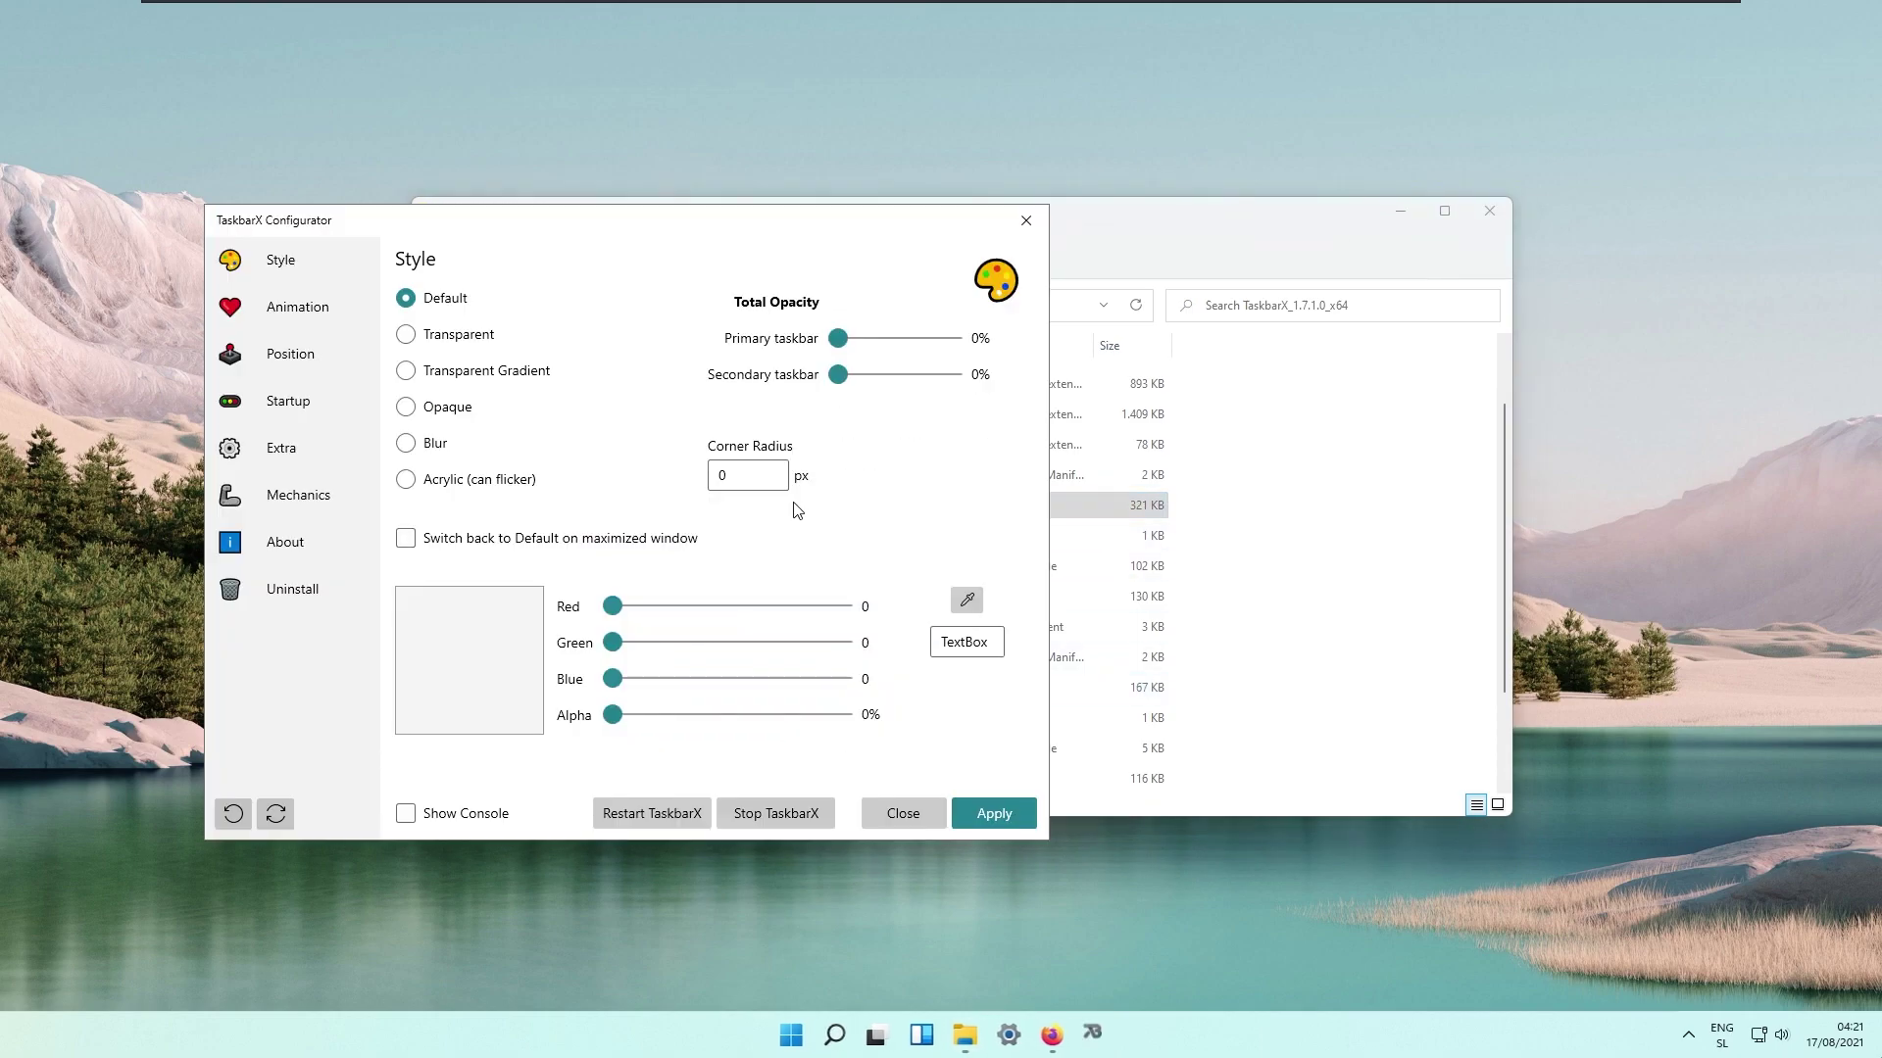
drag(625, 219, 737, 211)
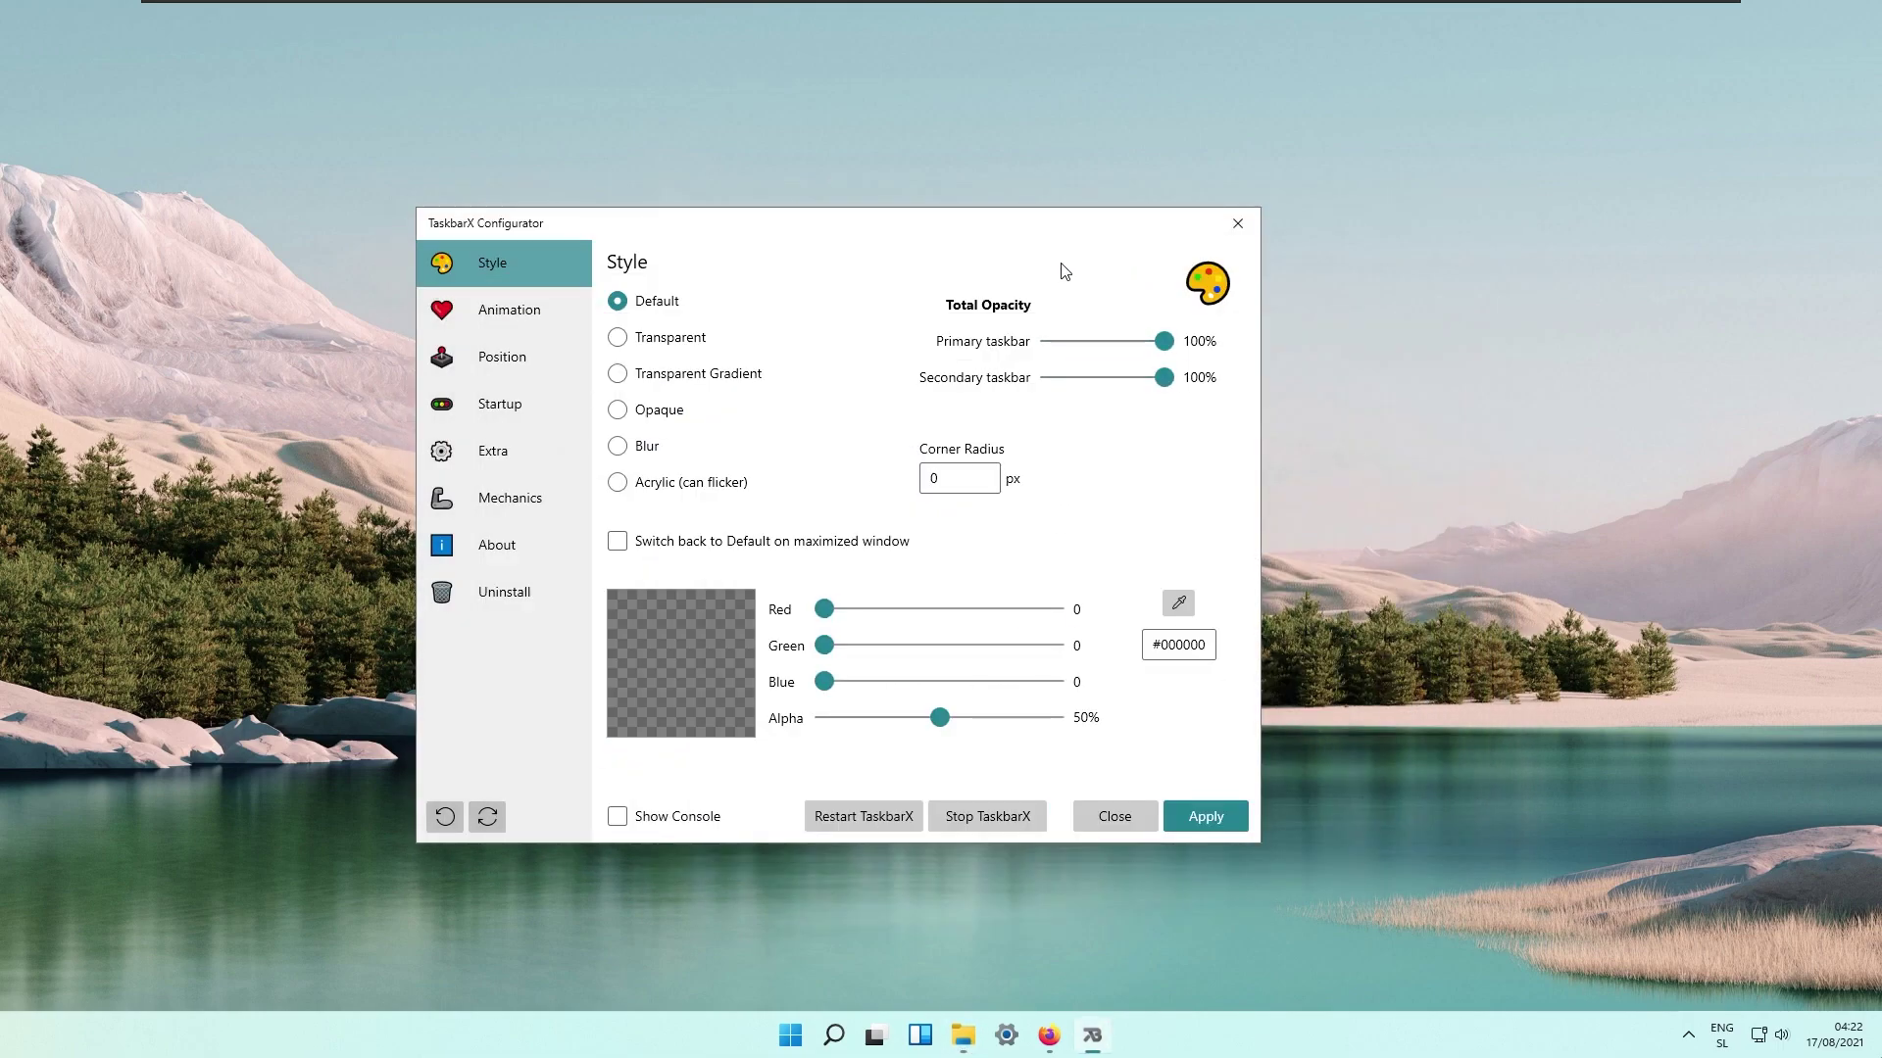
drag(1036, 222, 1079, 219)
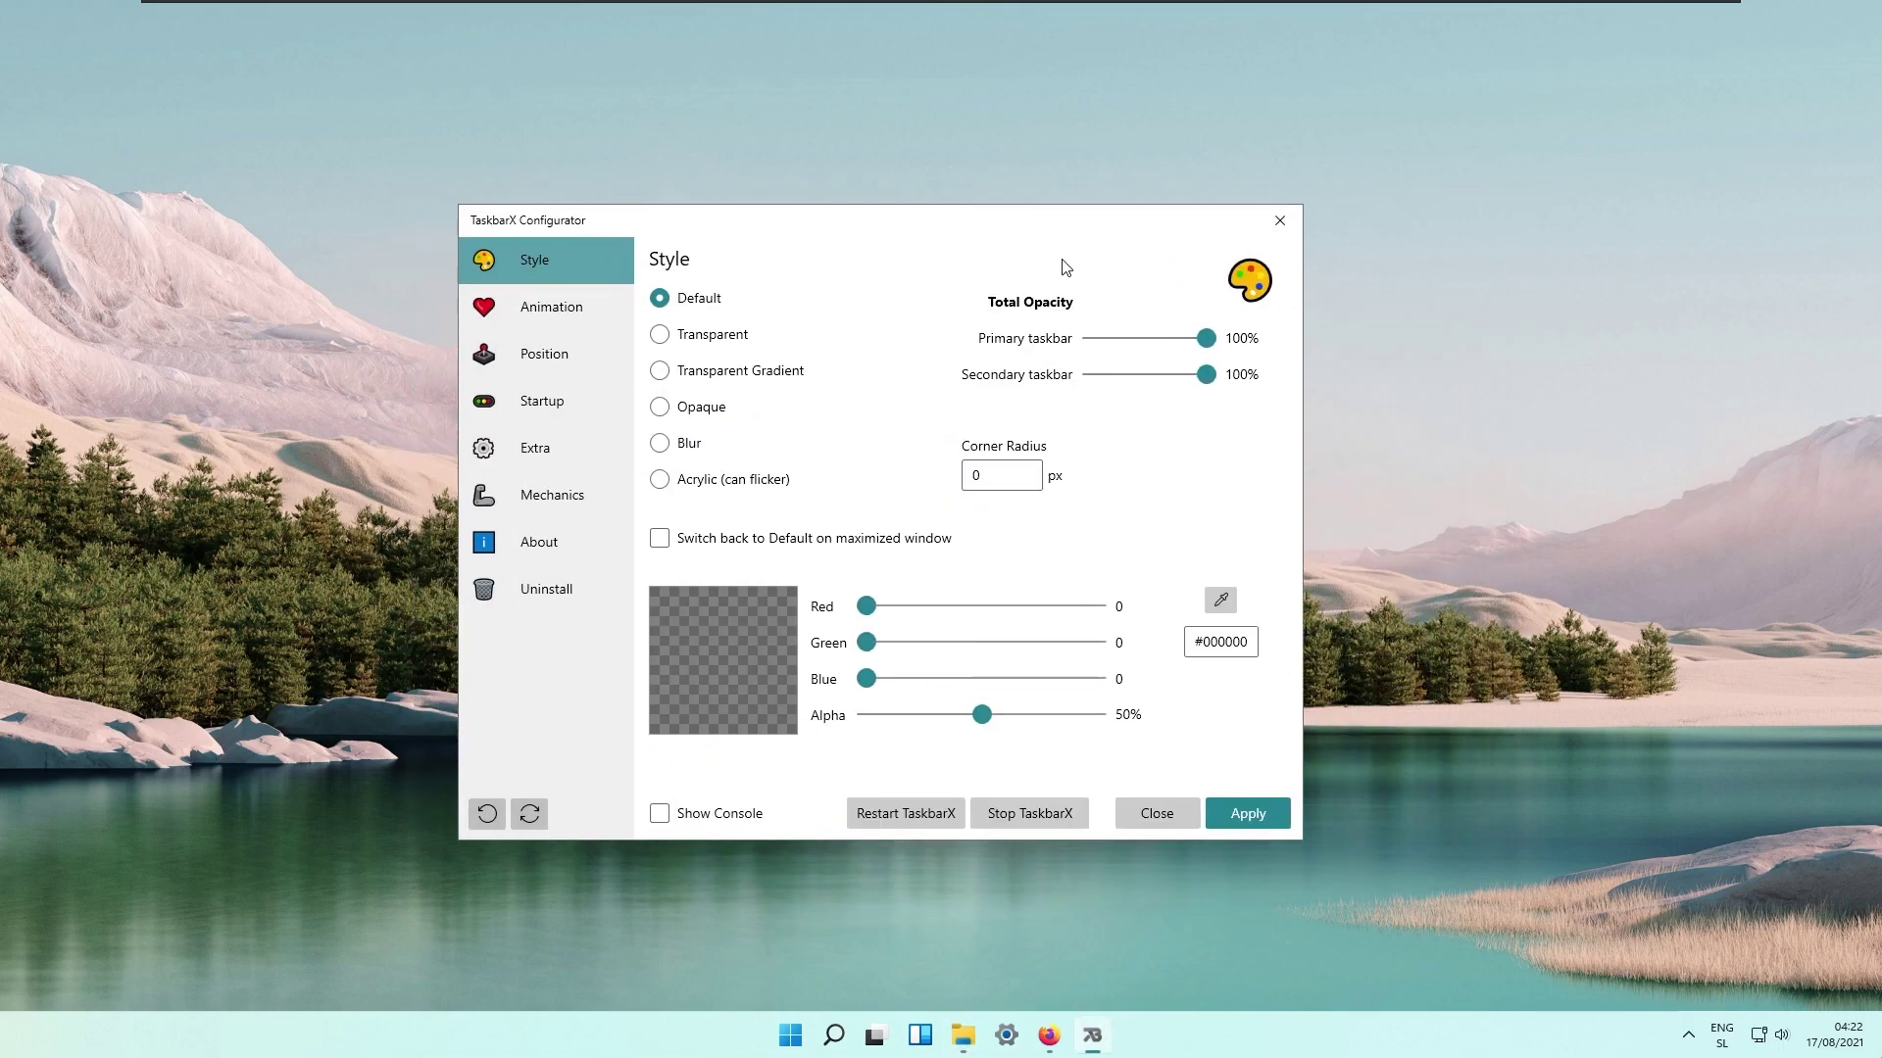
click(1049, 1036)
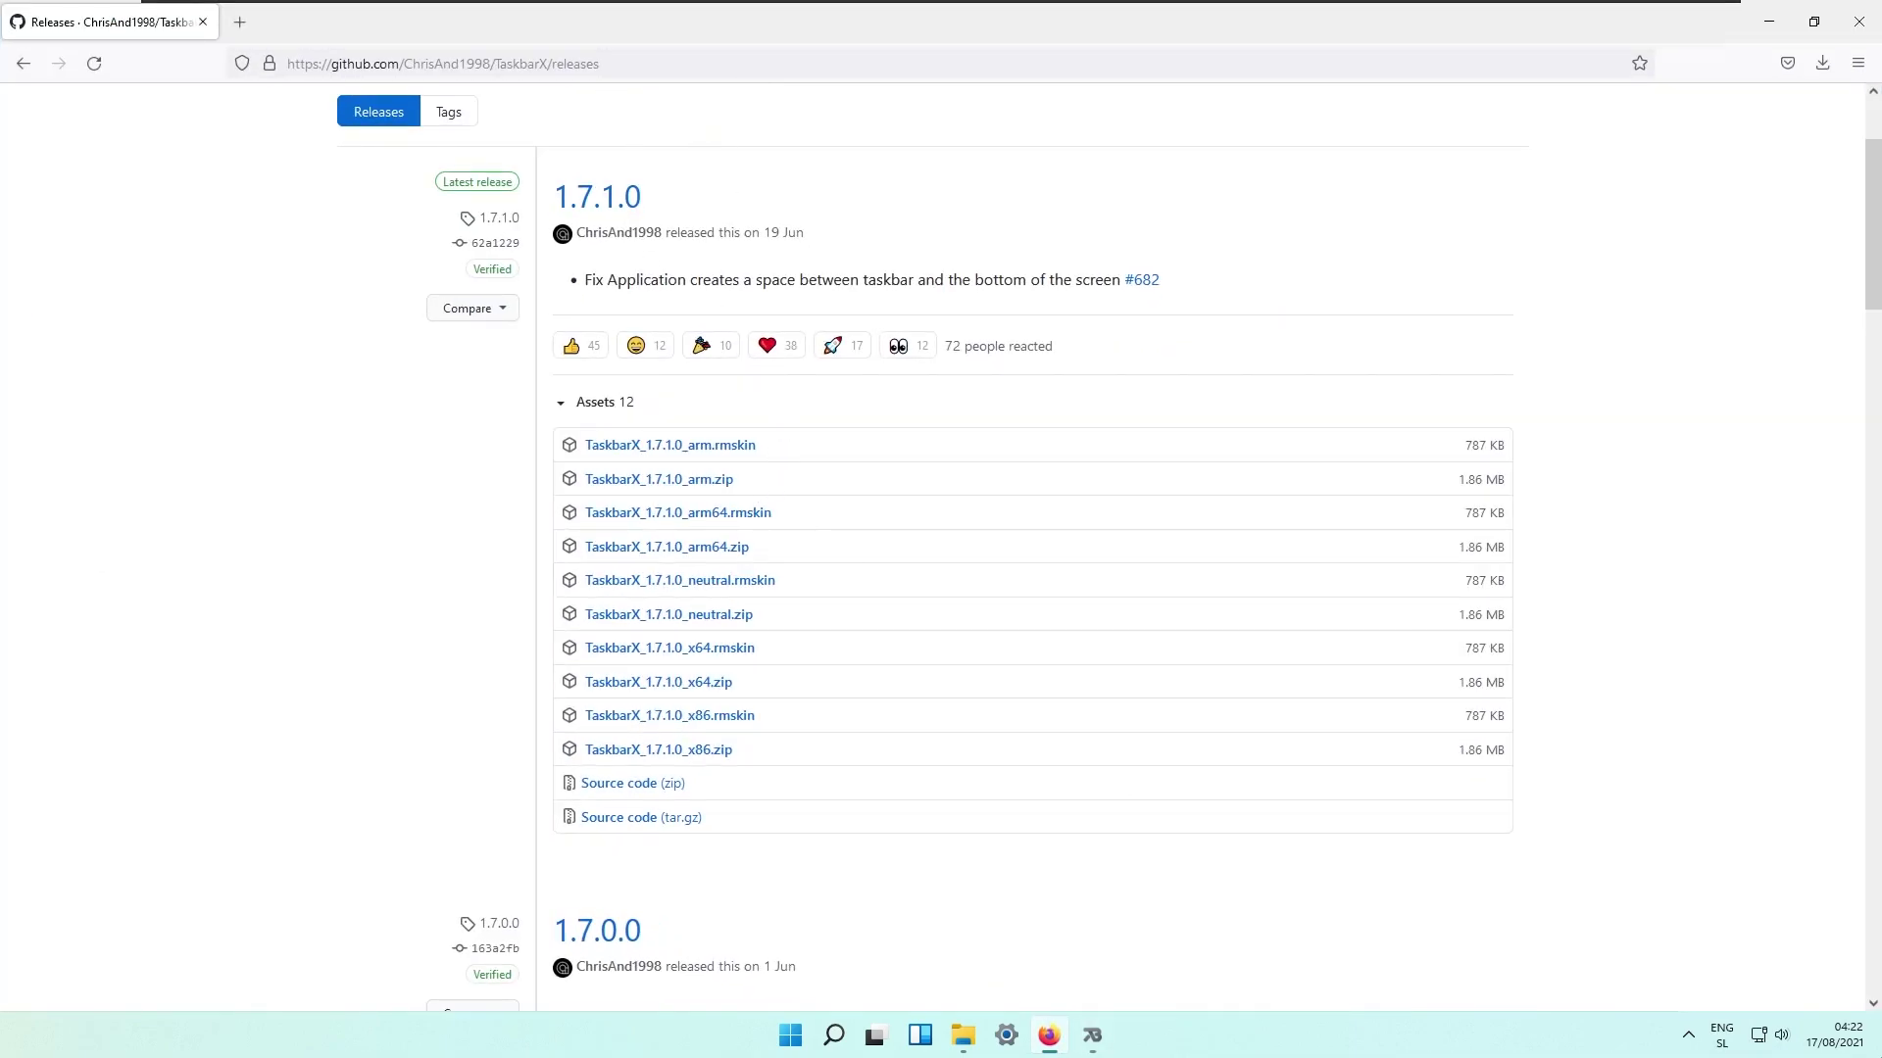
Google 'wallpapershome' from the address bar and open the WallpapersHome site
key(ctrl+l)
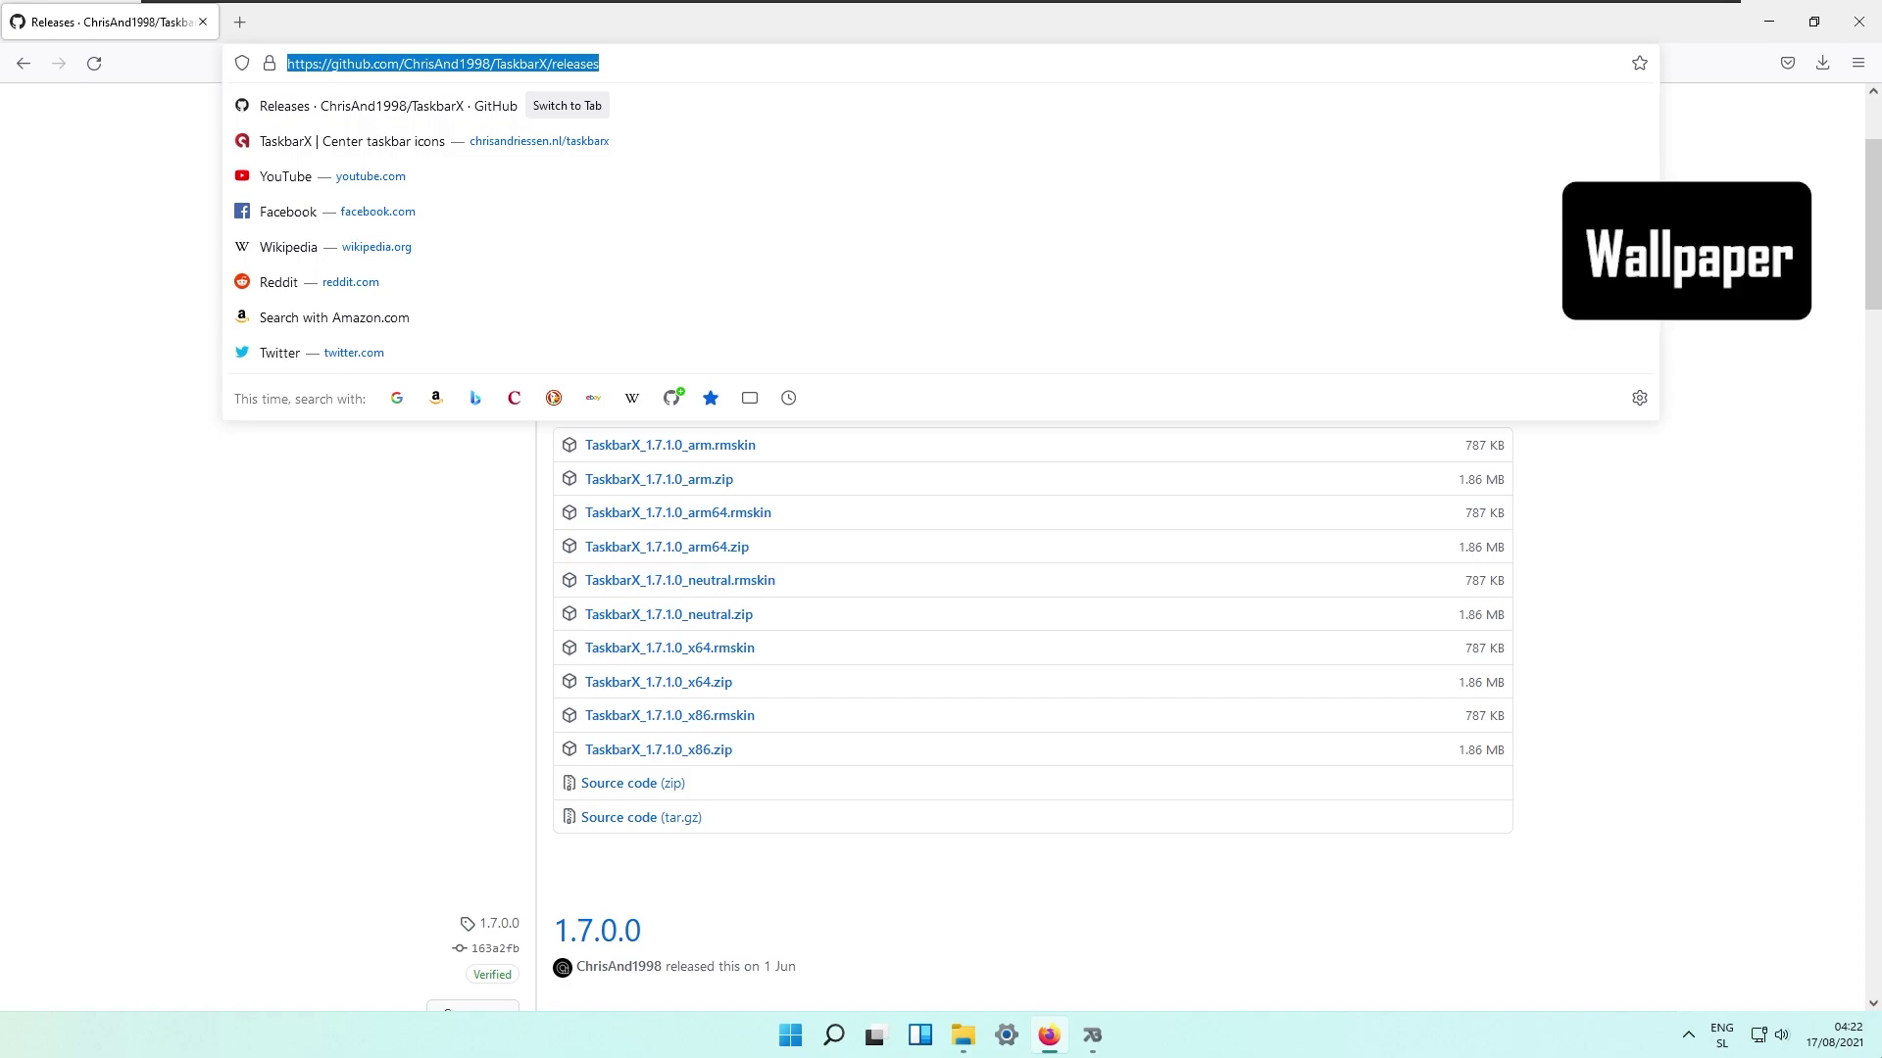
text(wa)
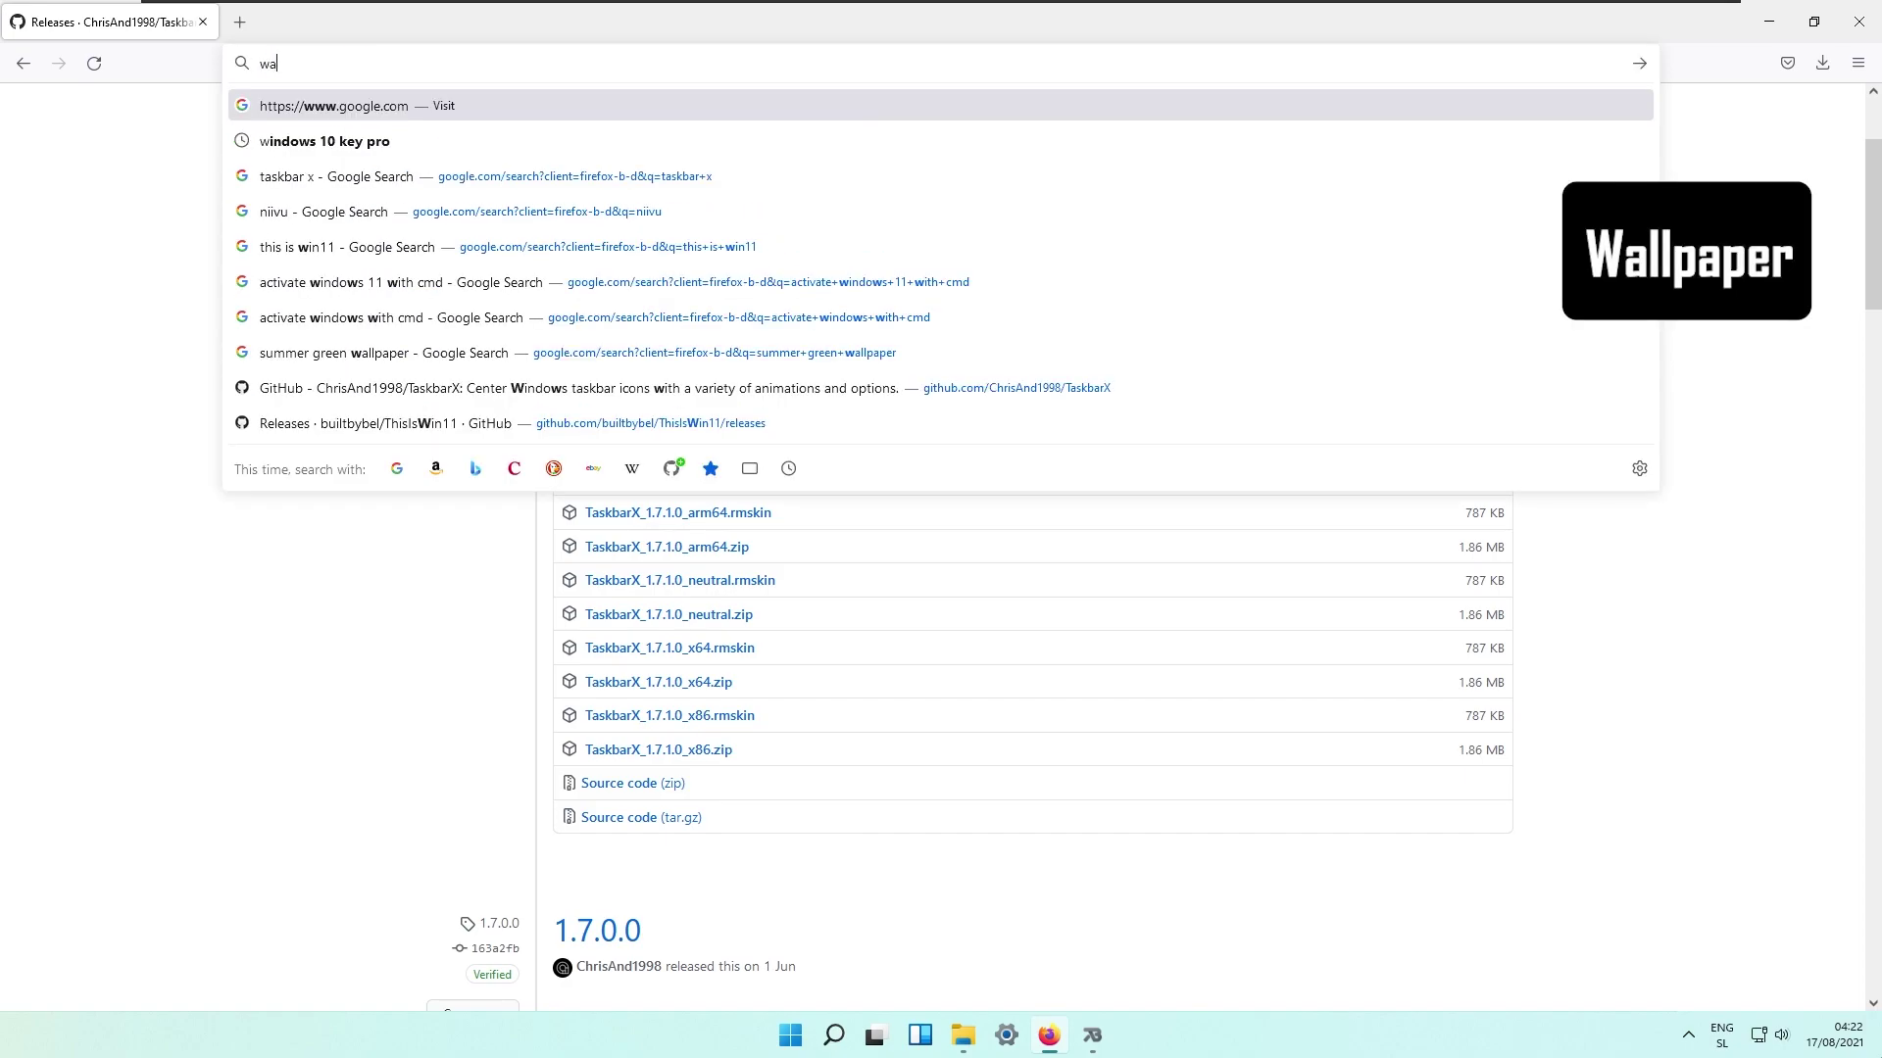
text(llpa)
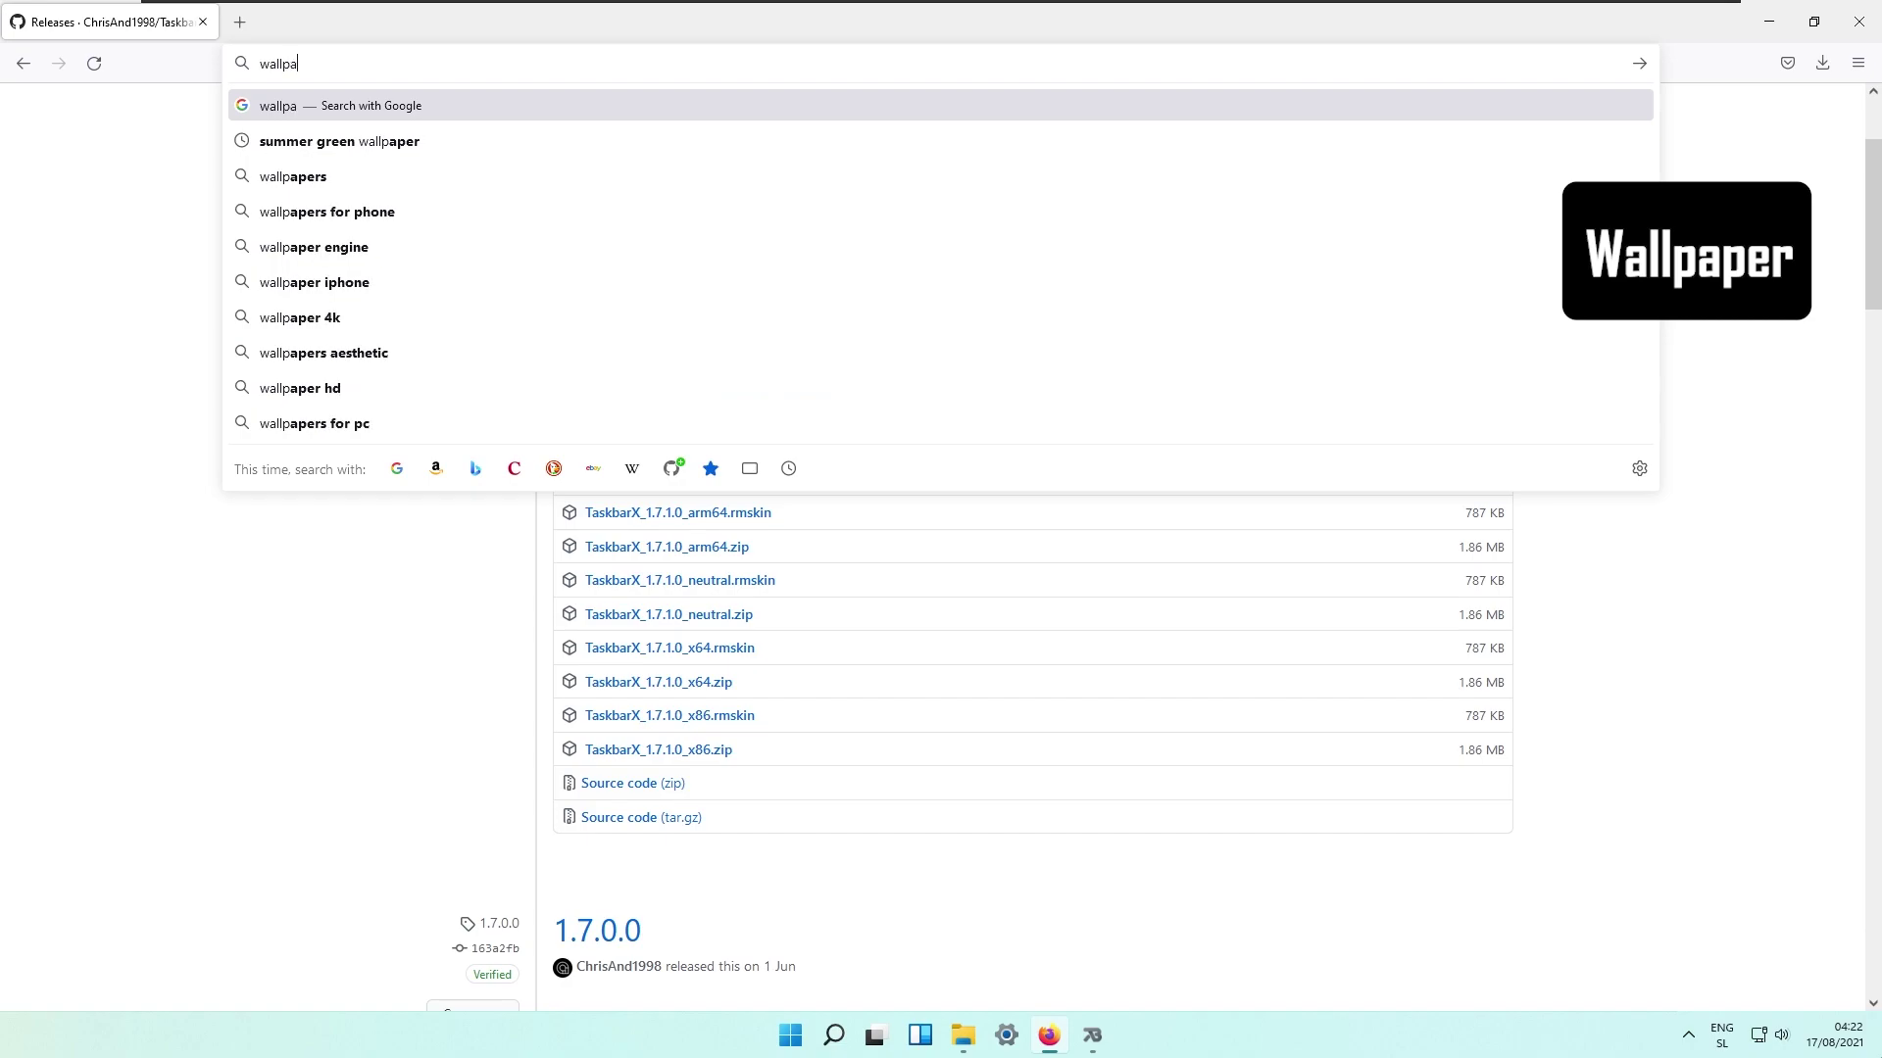
text(pershome)
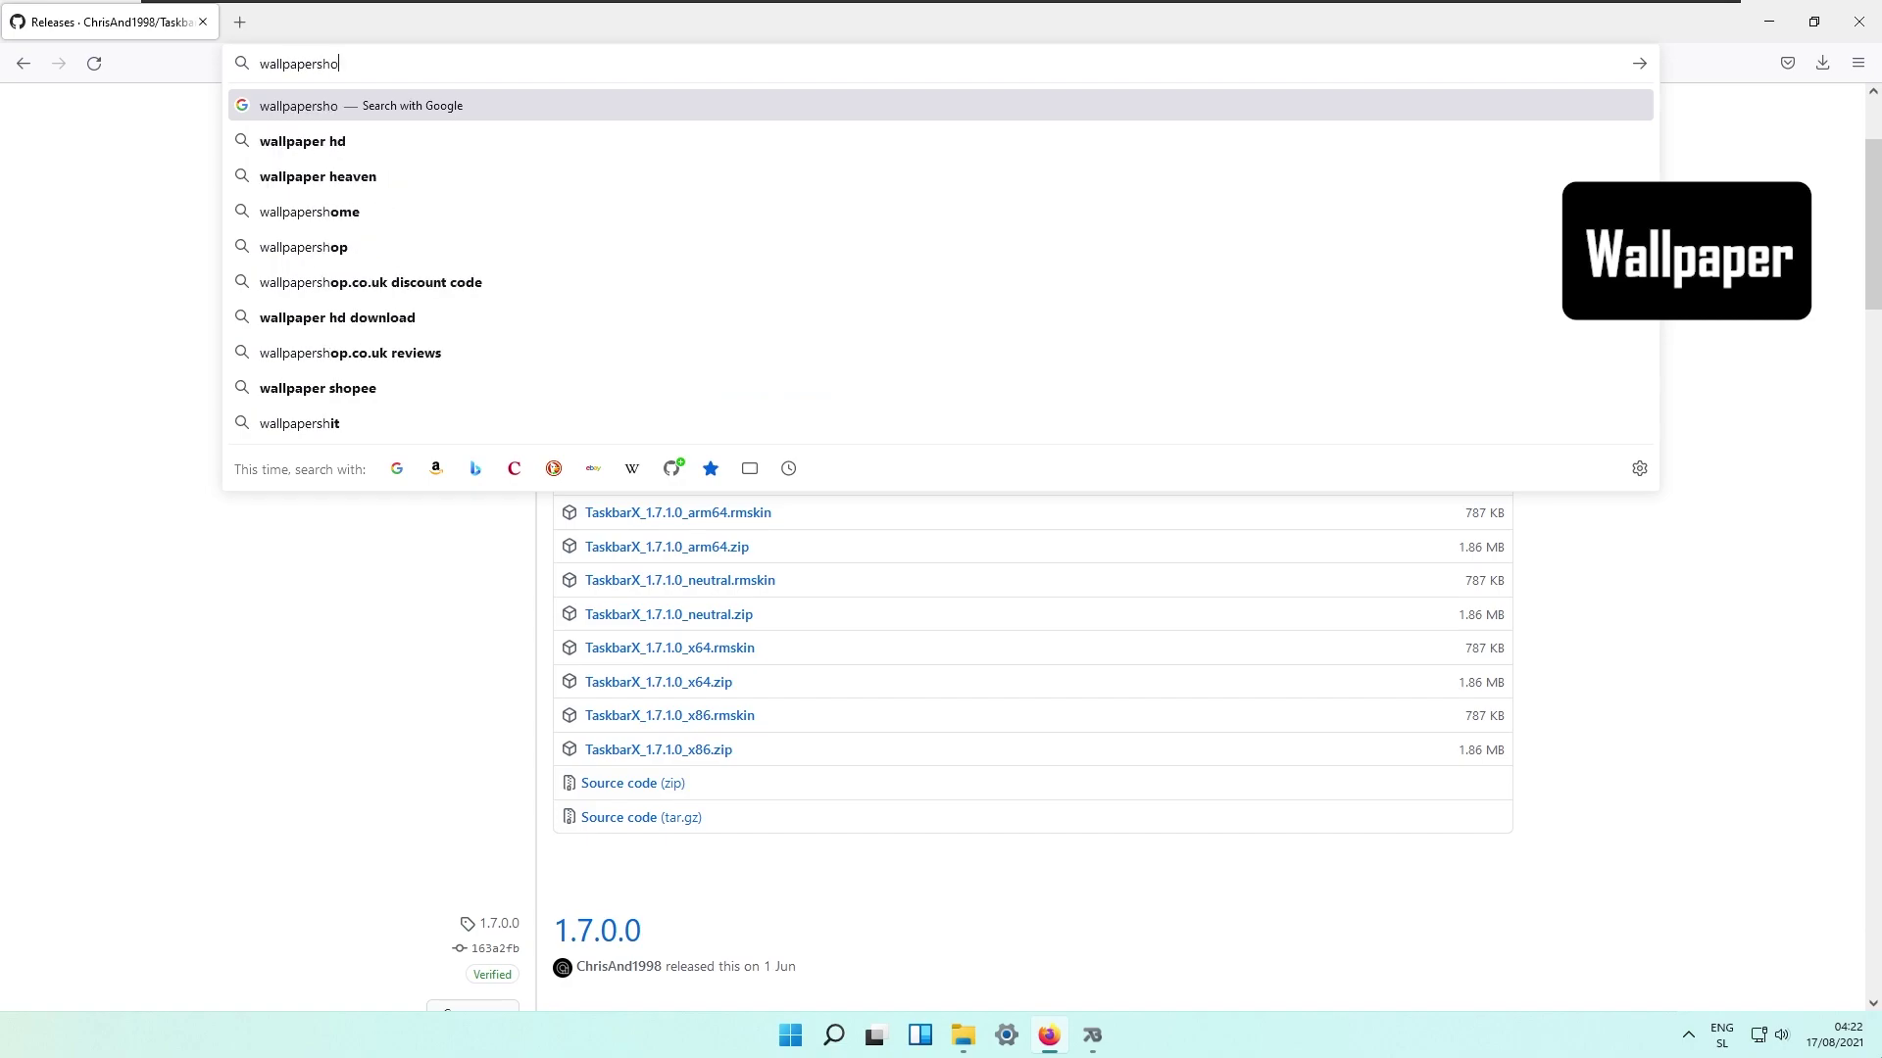
key(Return)
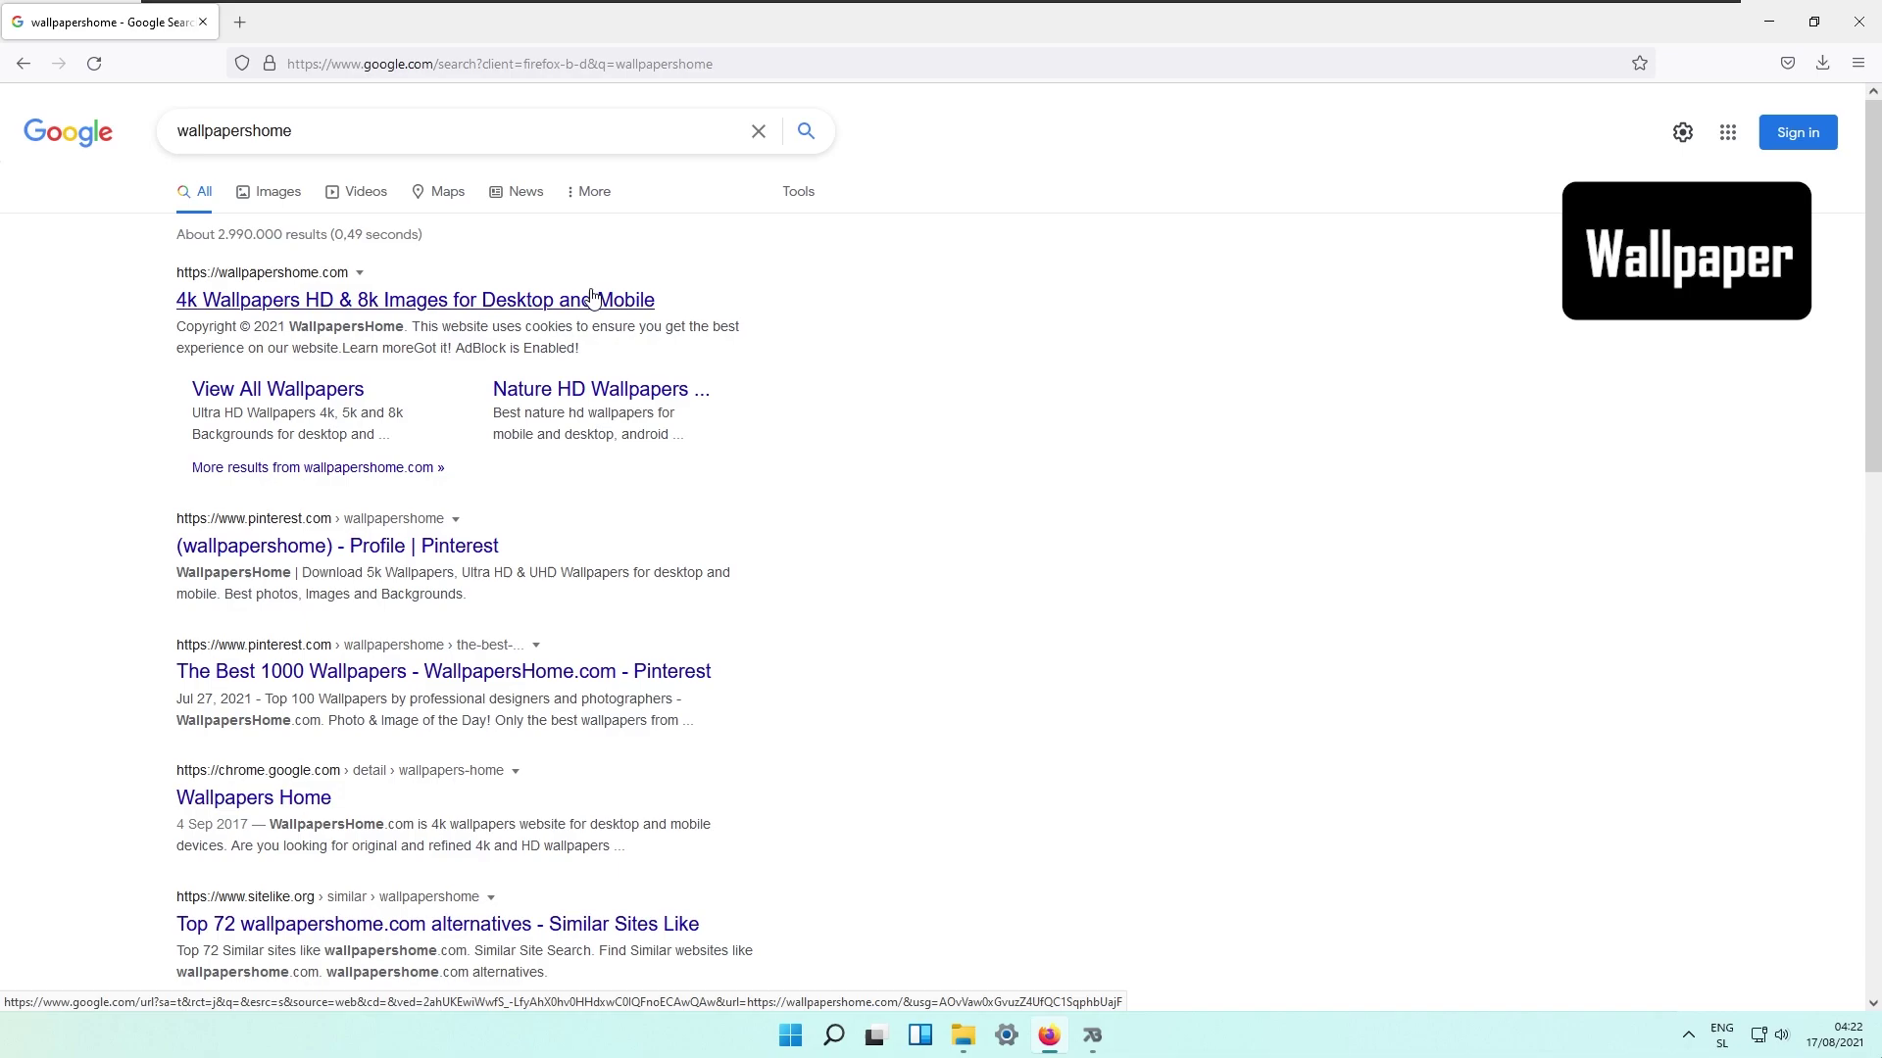
click(588, 300)
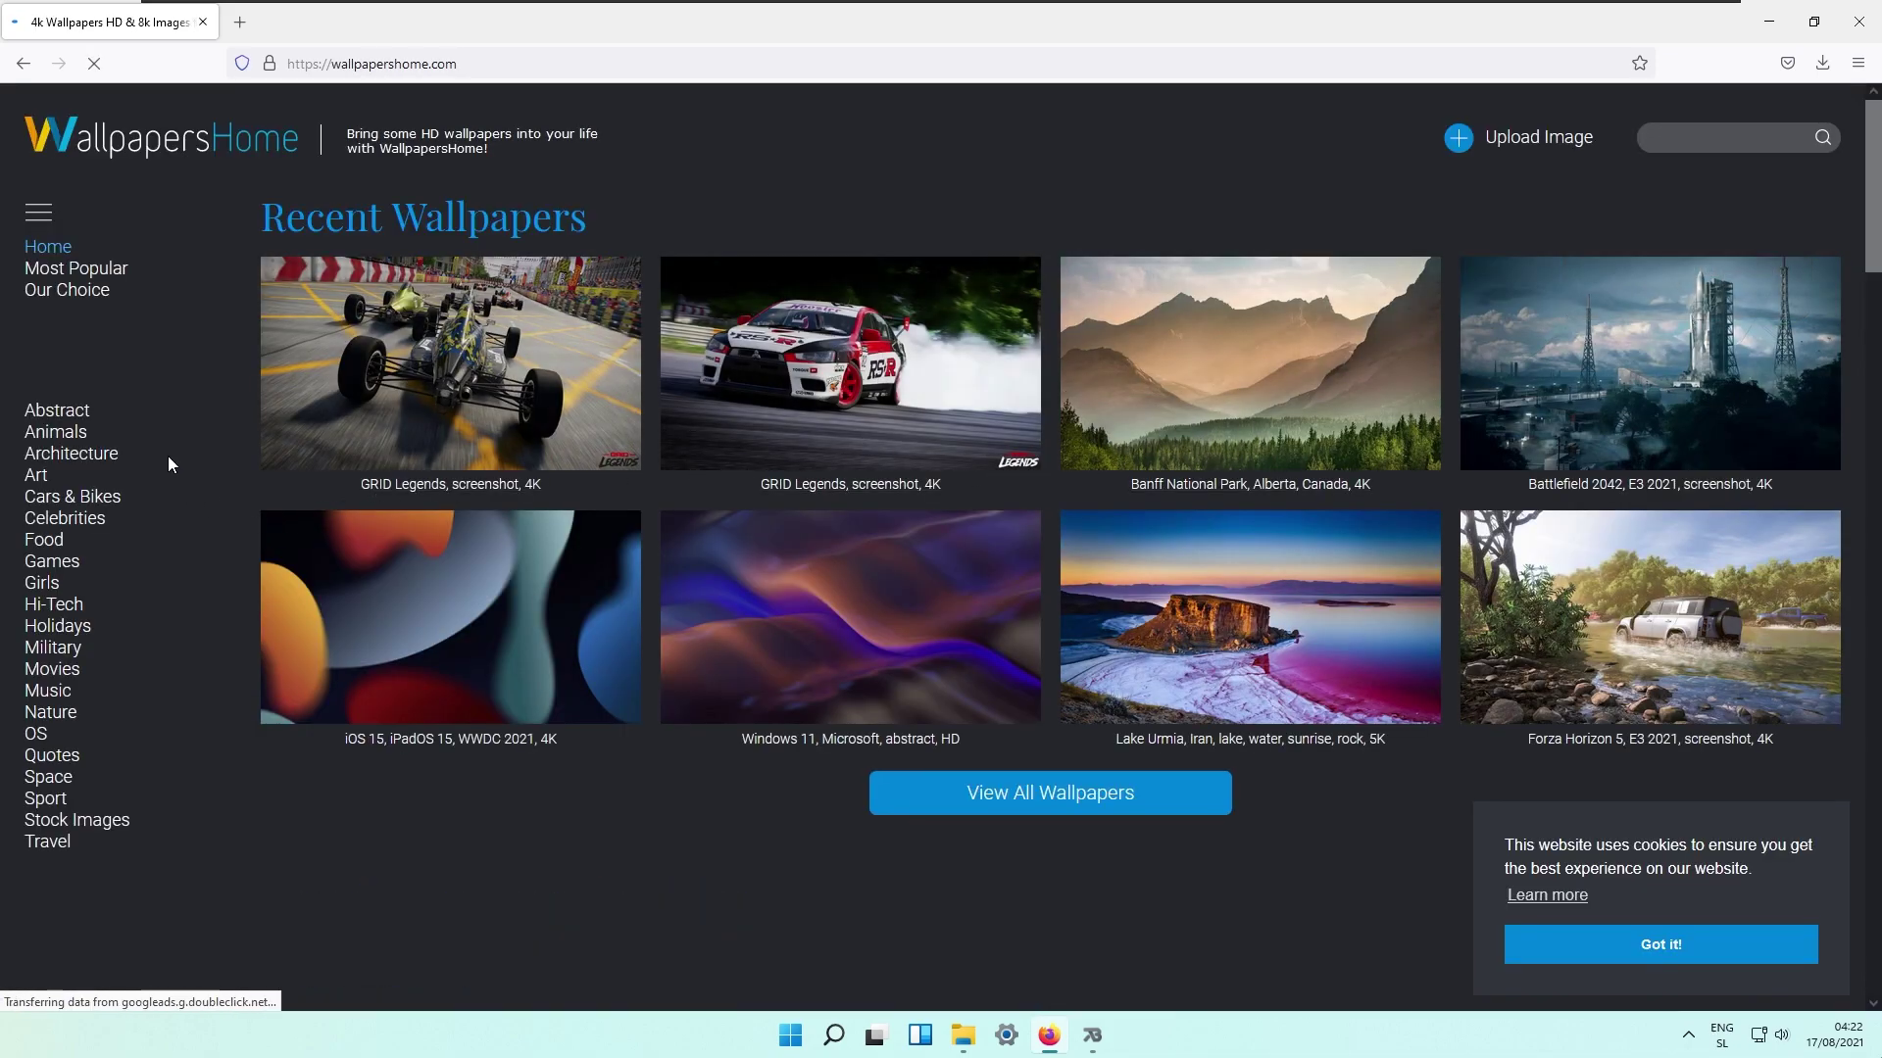
Browse from the Nature category to page 2 of green-tagged wallpapers
click(49, 712)
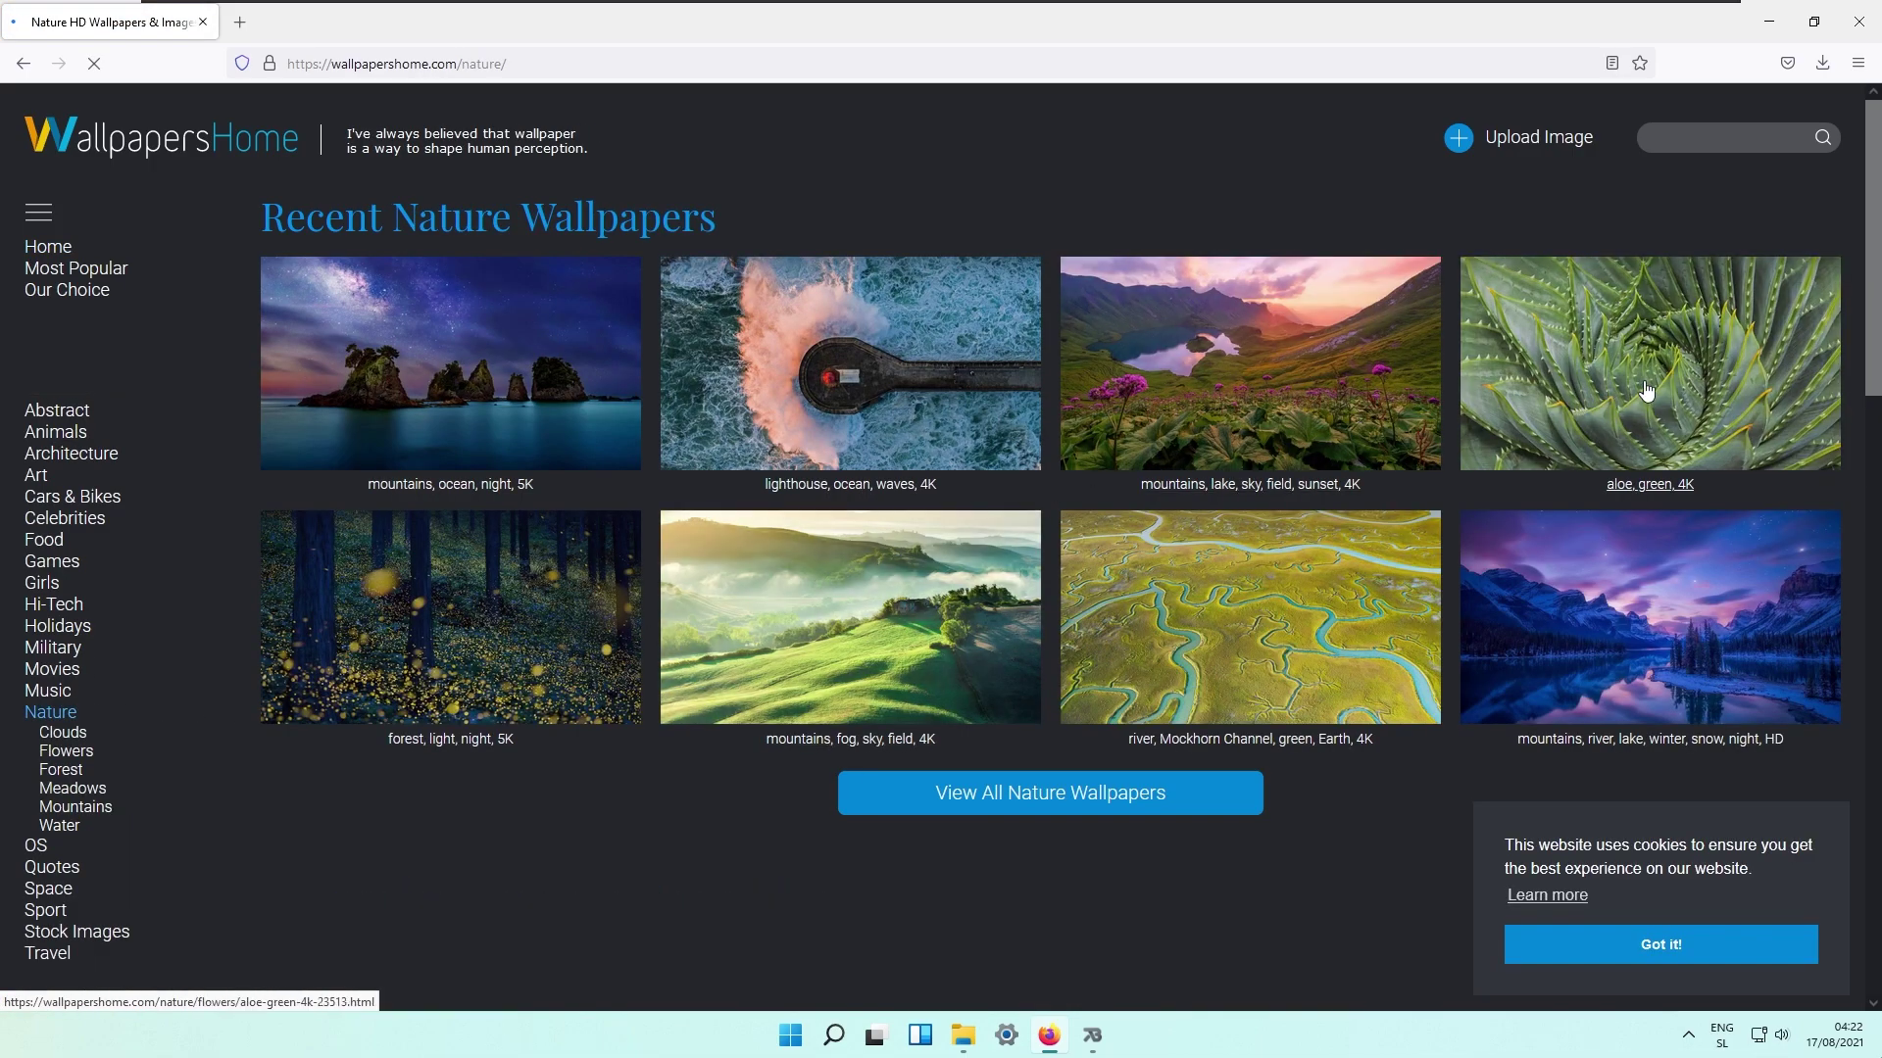
click(1639, 399)
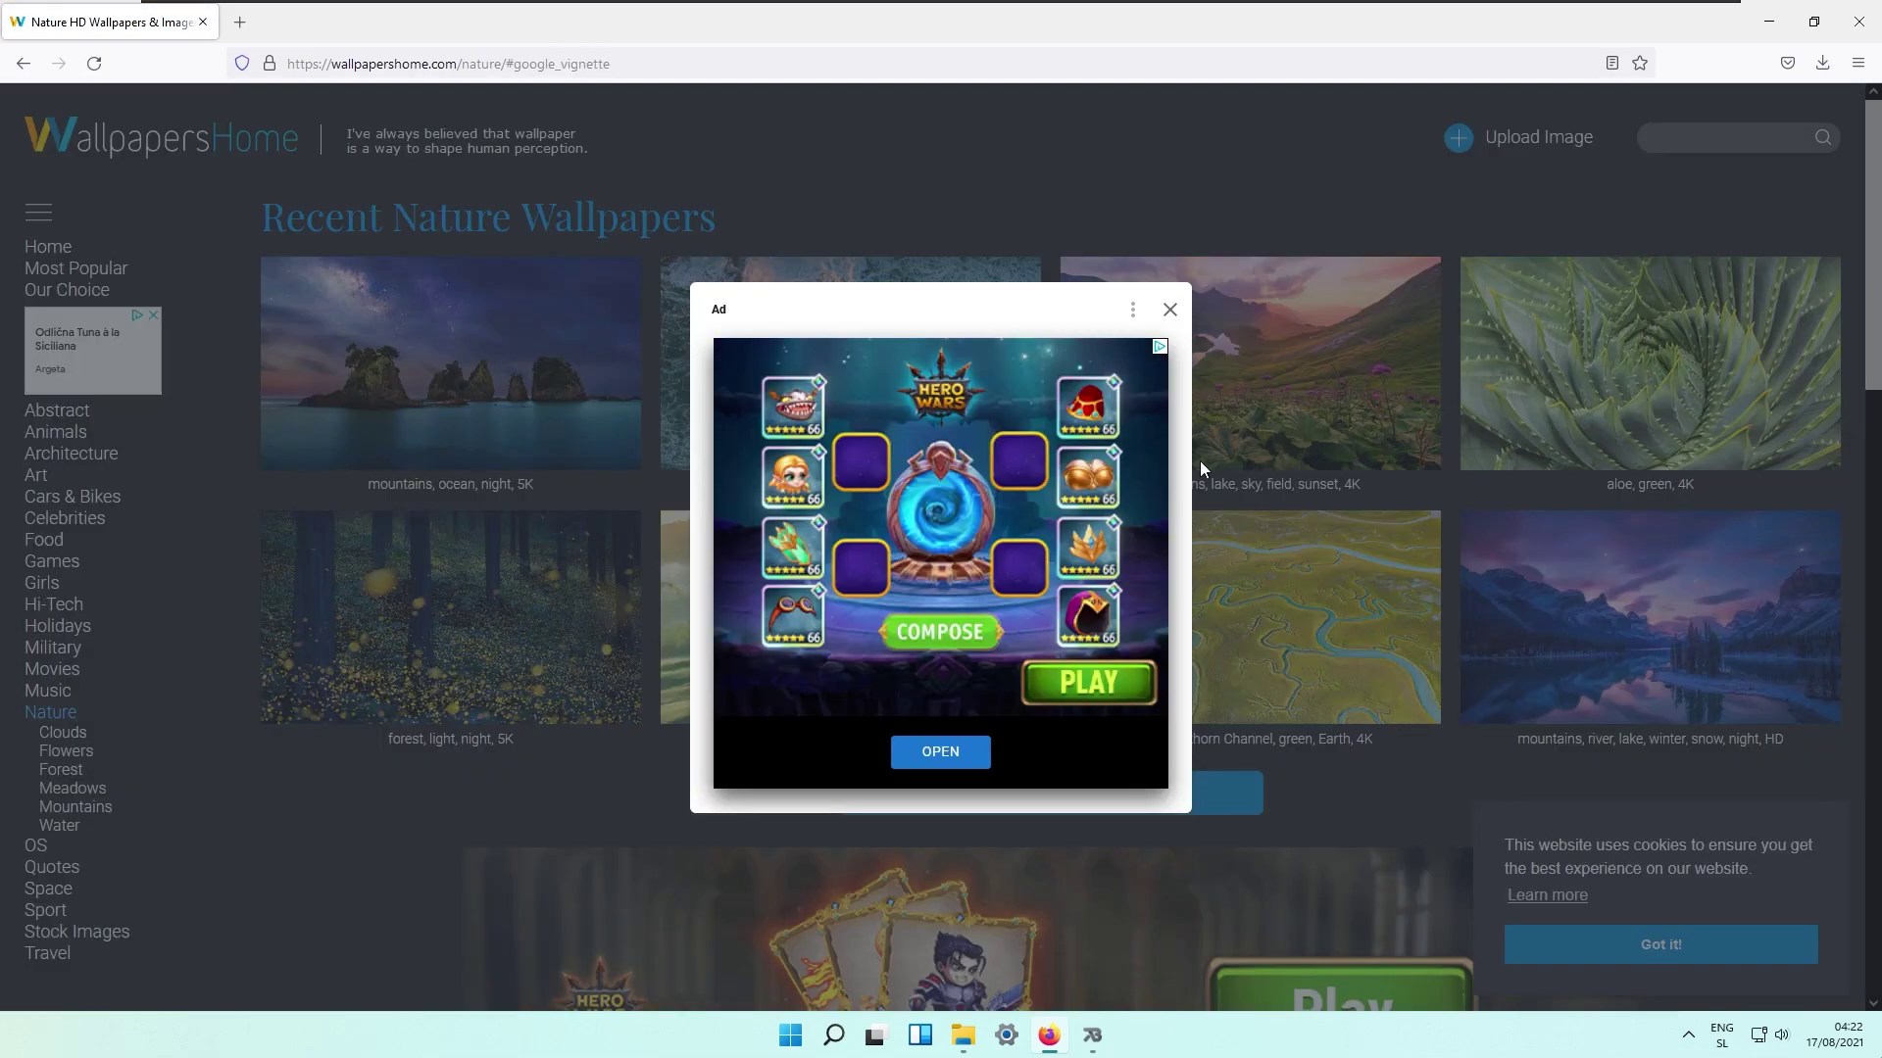
click(1170, 311)
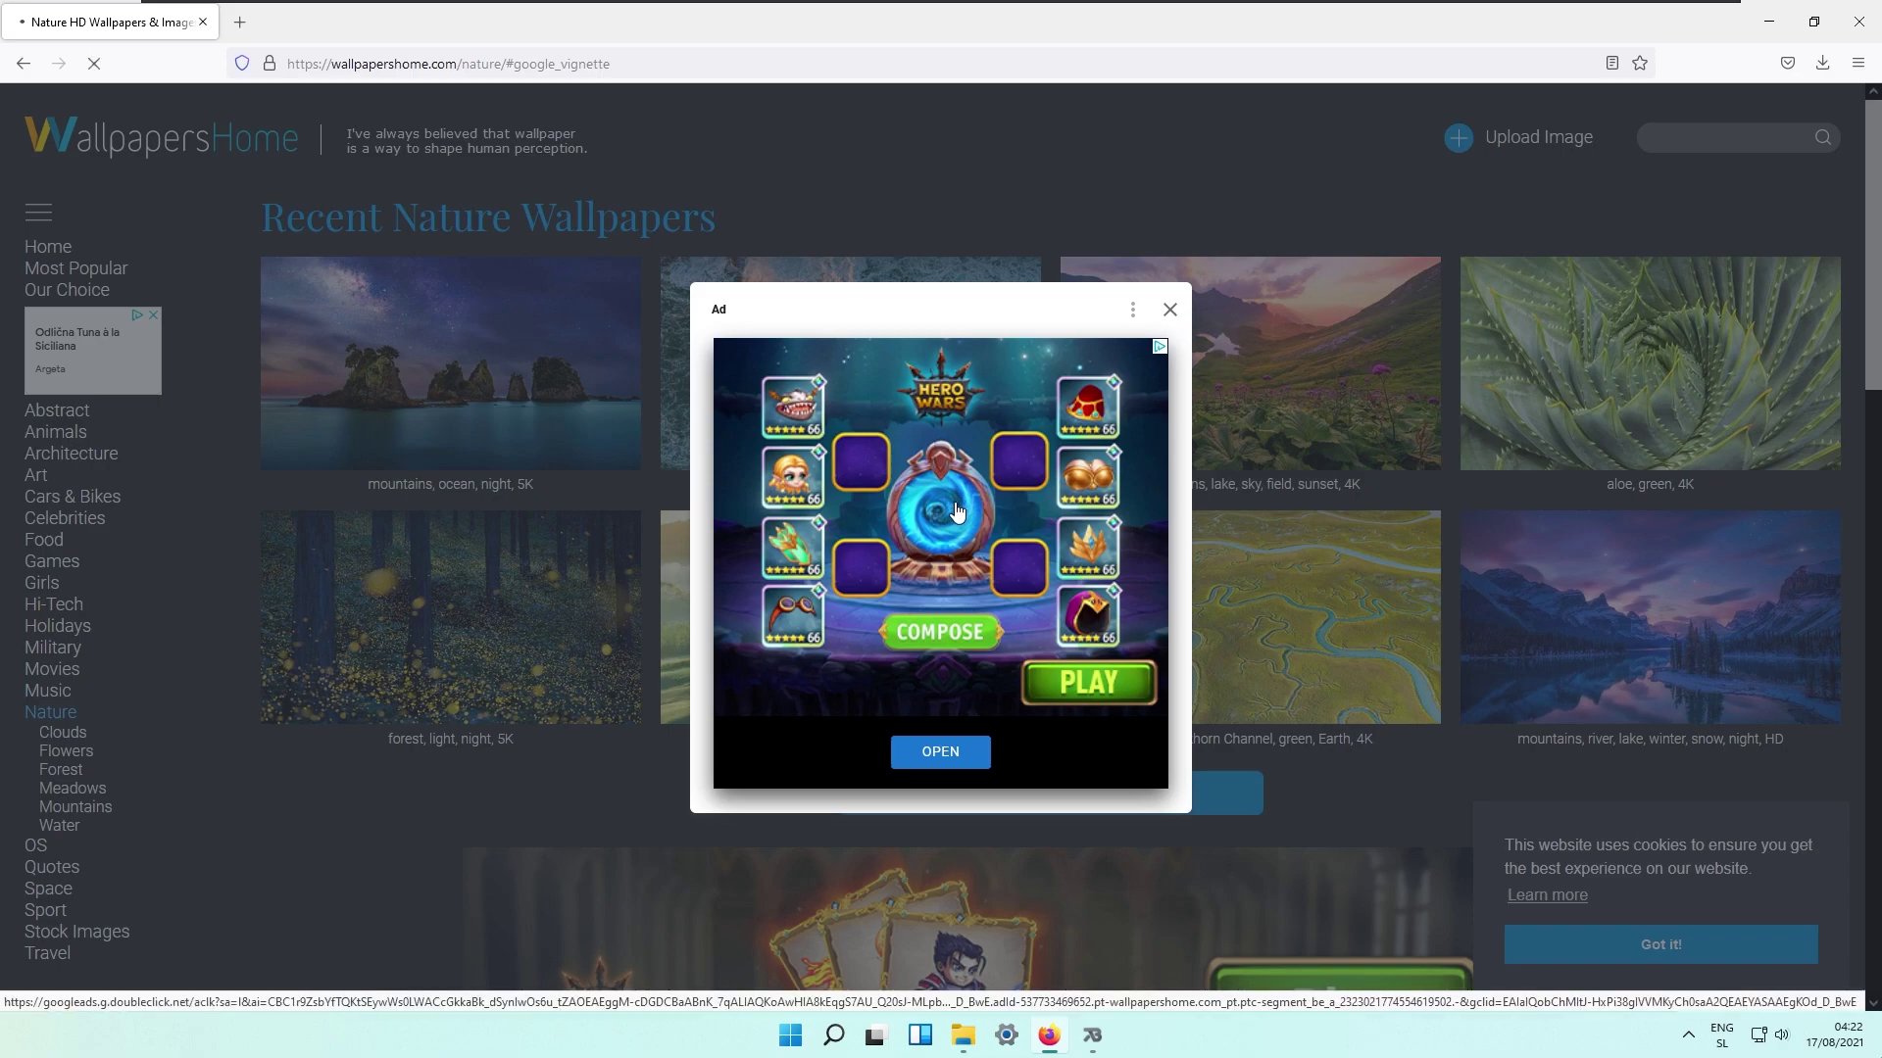
scroll(927, 446, down, 5)
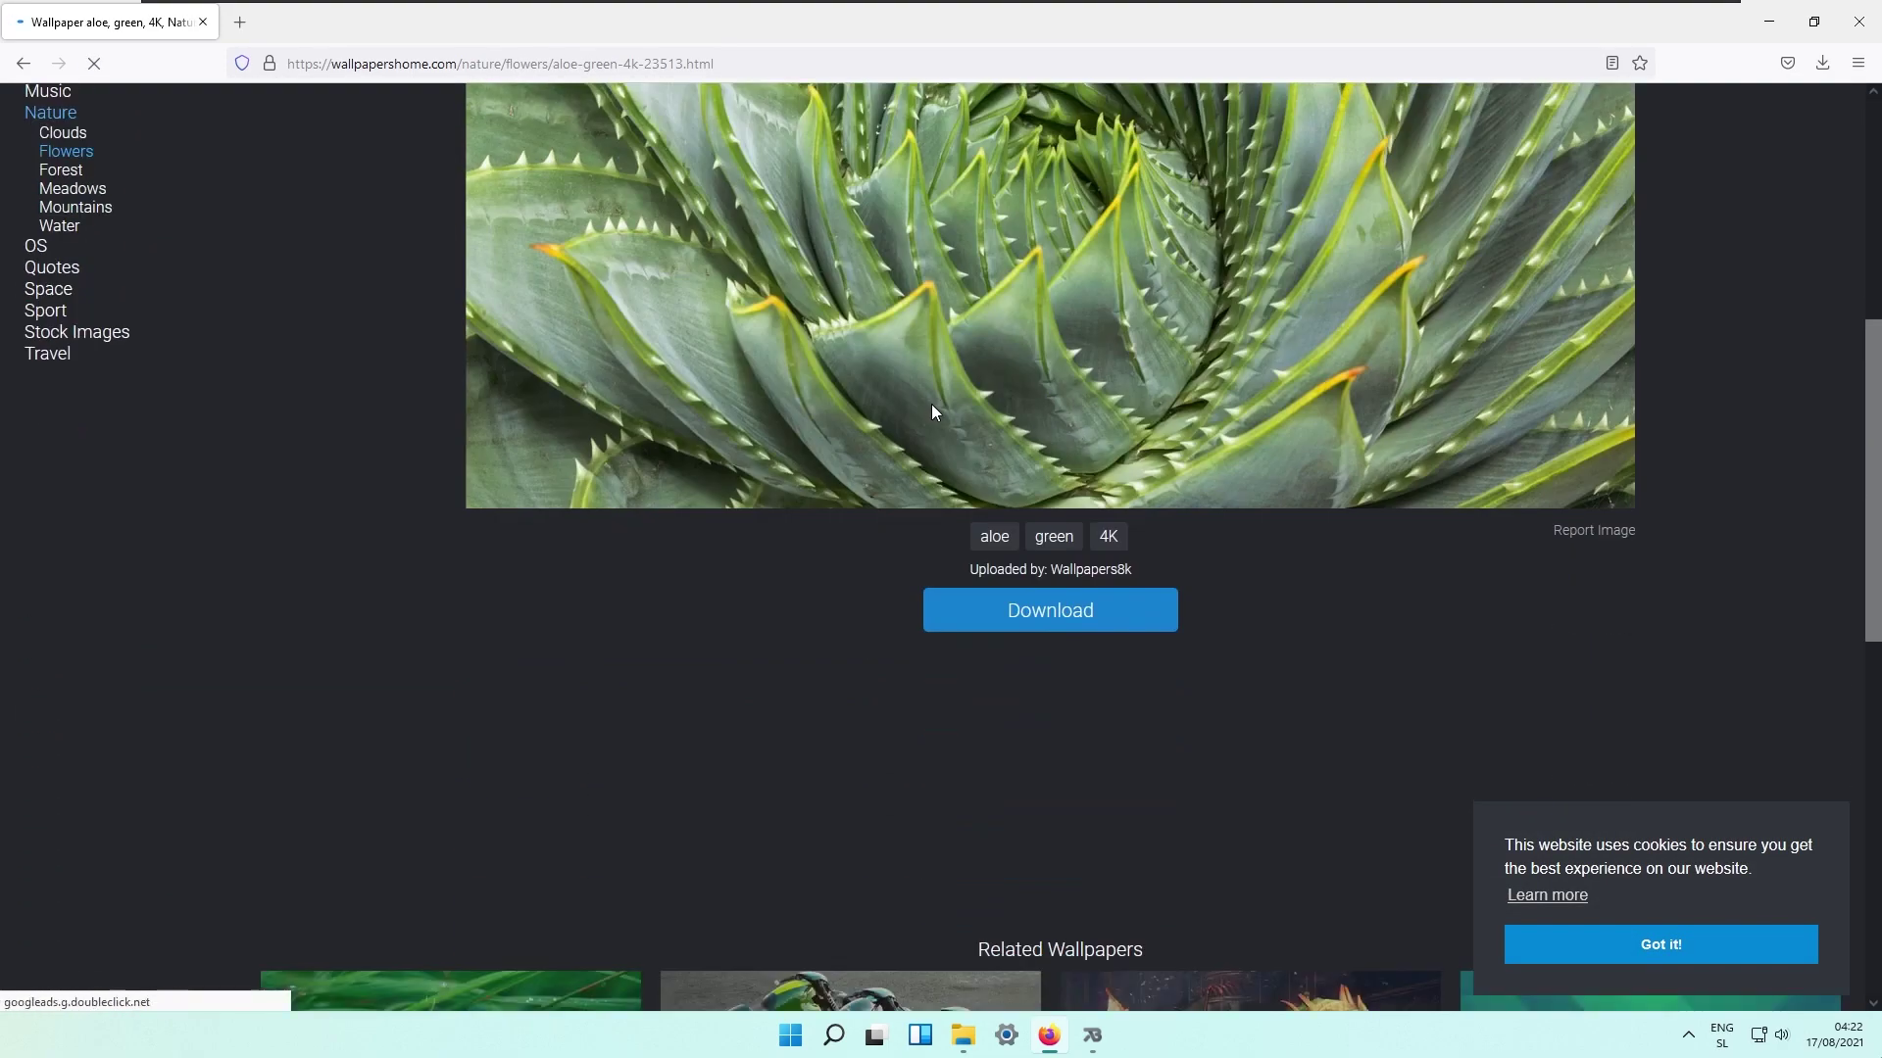
click(1053, 537)
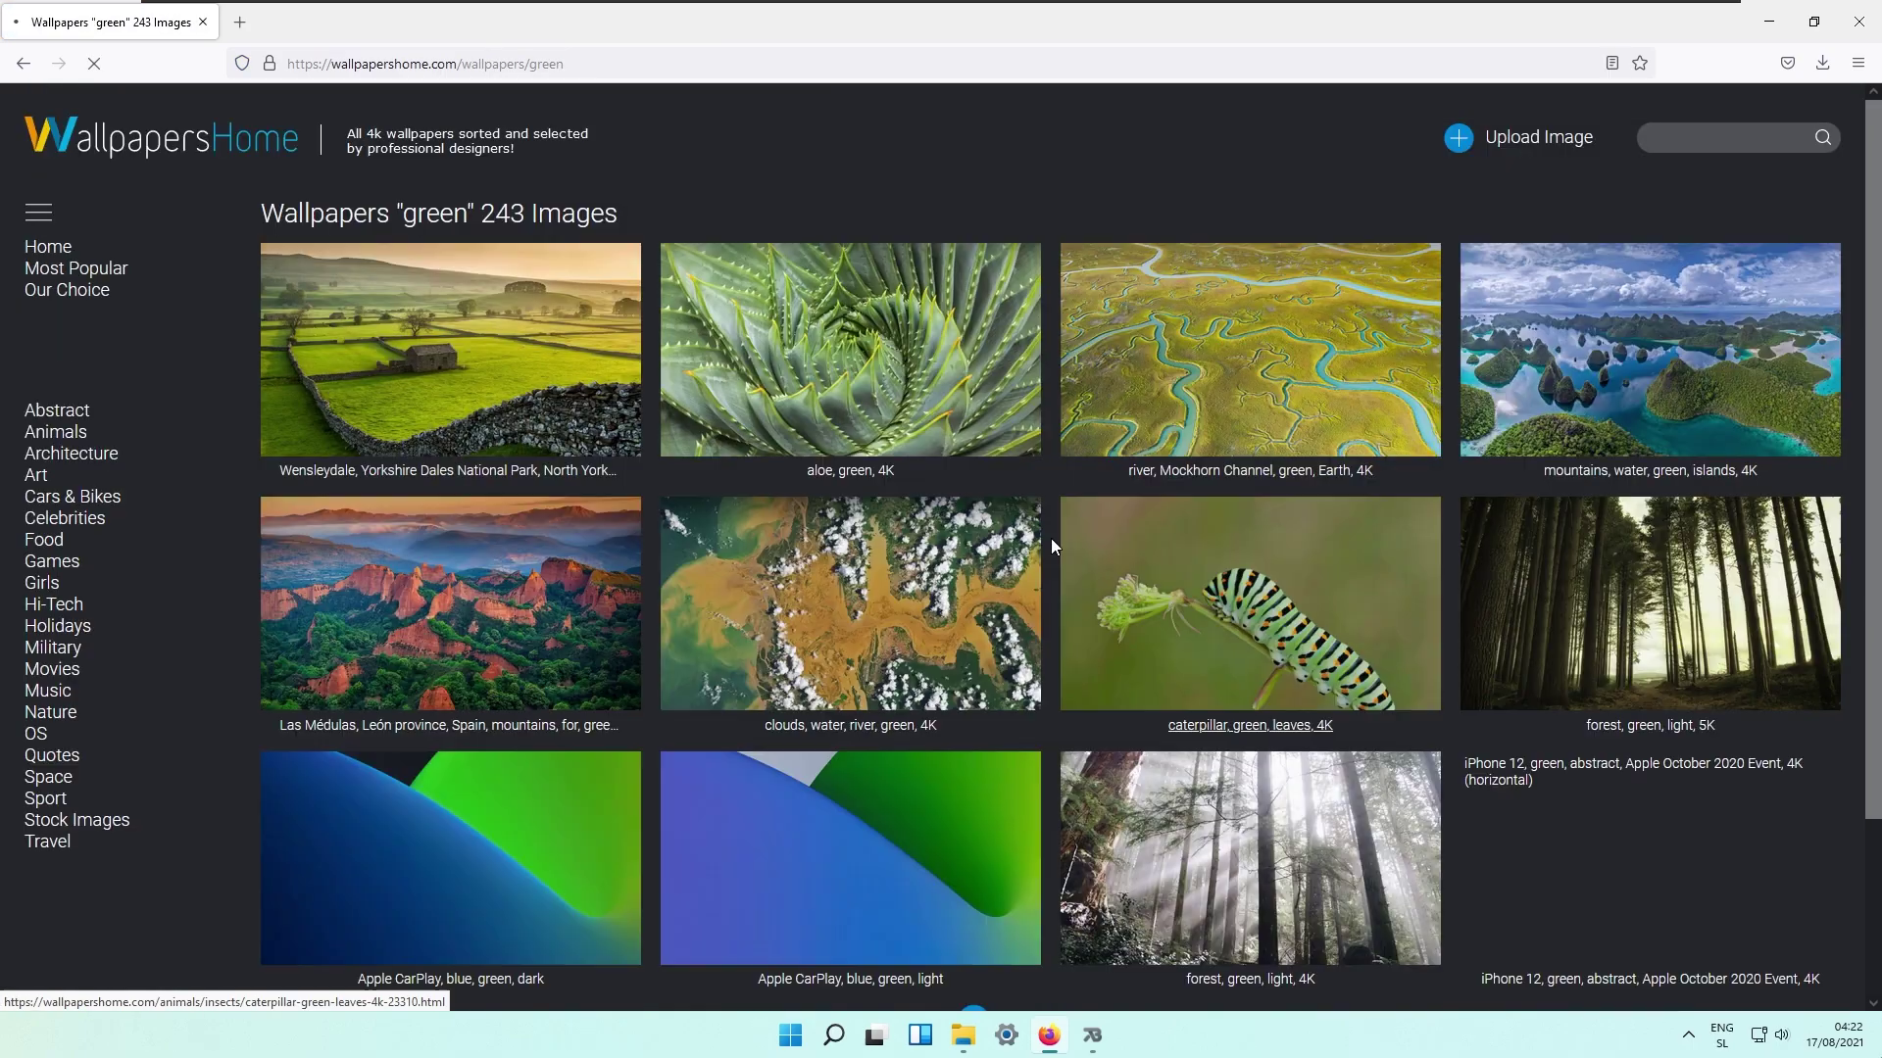
scroll(973, 826, down, 2)
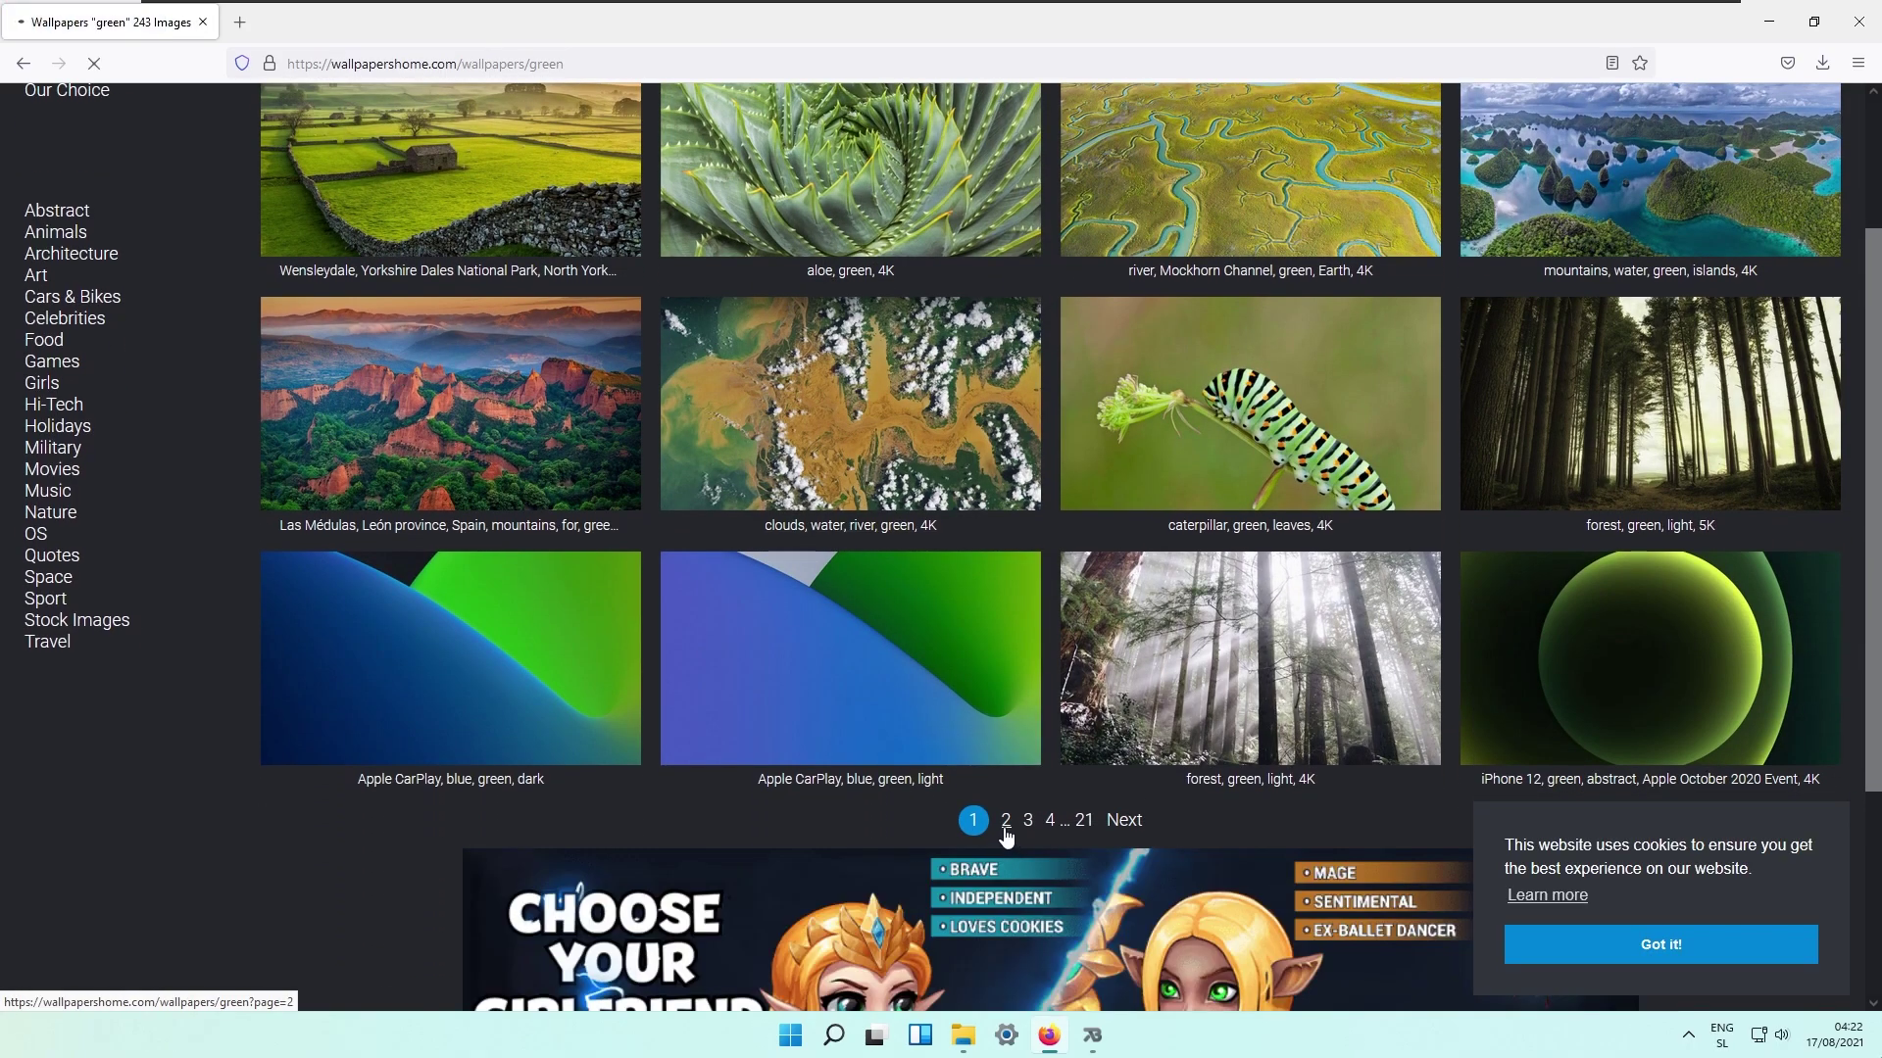
click(1005, 828)
Save the grass wallpaper as grass-3840x2160-green-5k-19708.jpg and minimize Firefox
scroll(1193, 800, down, 1)
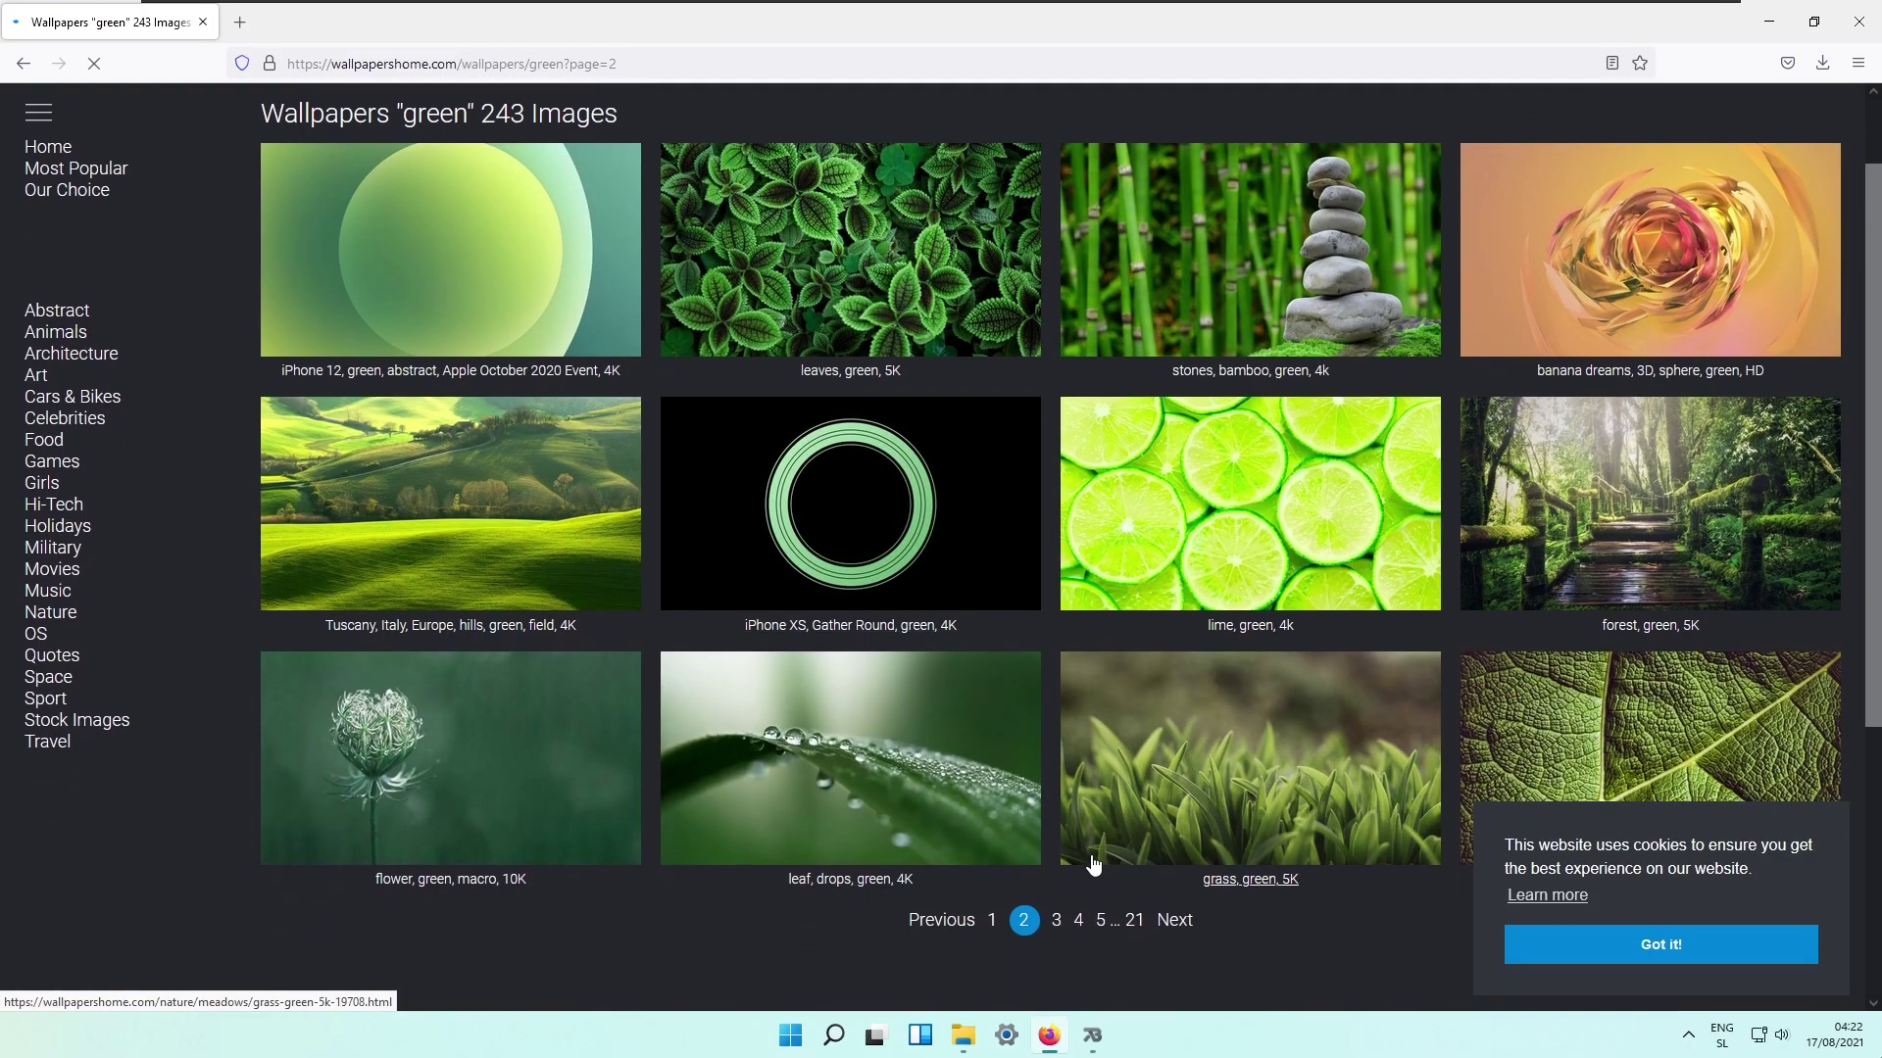
click(1193, 800)
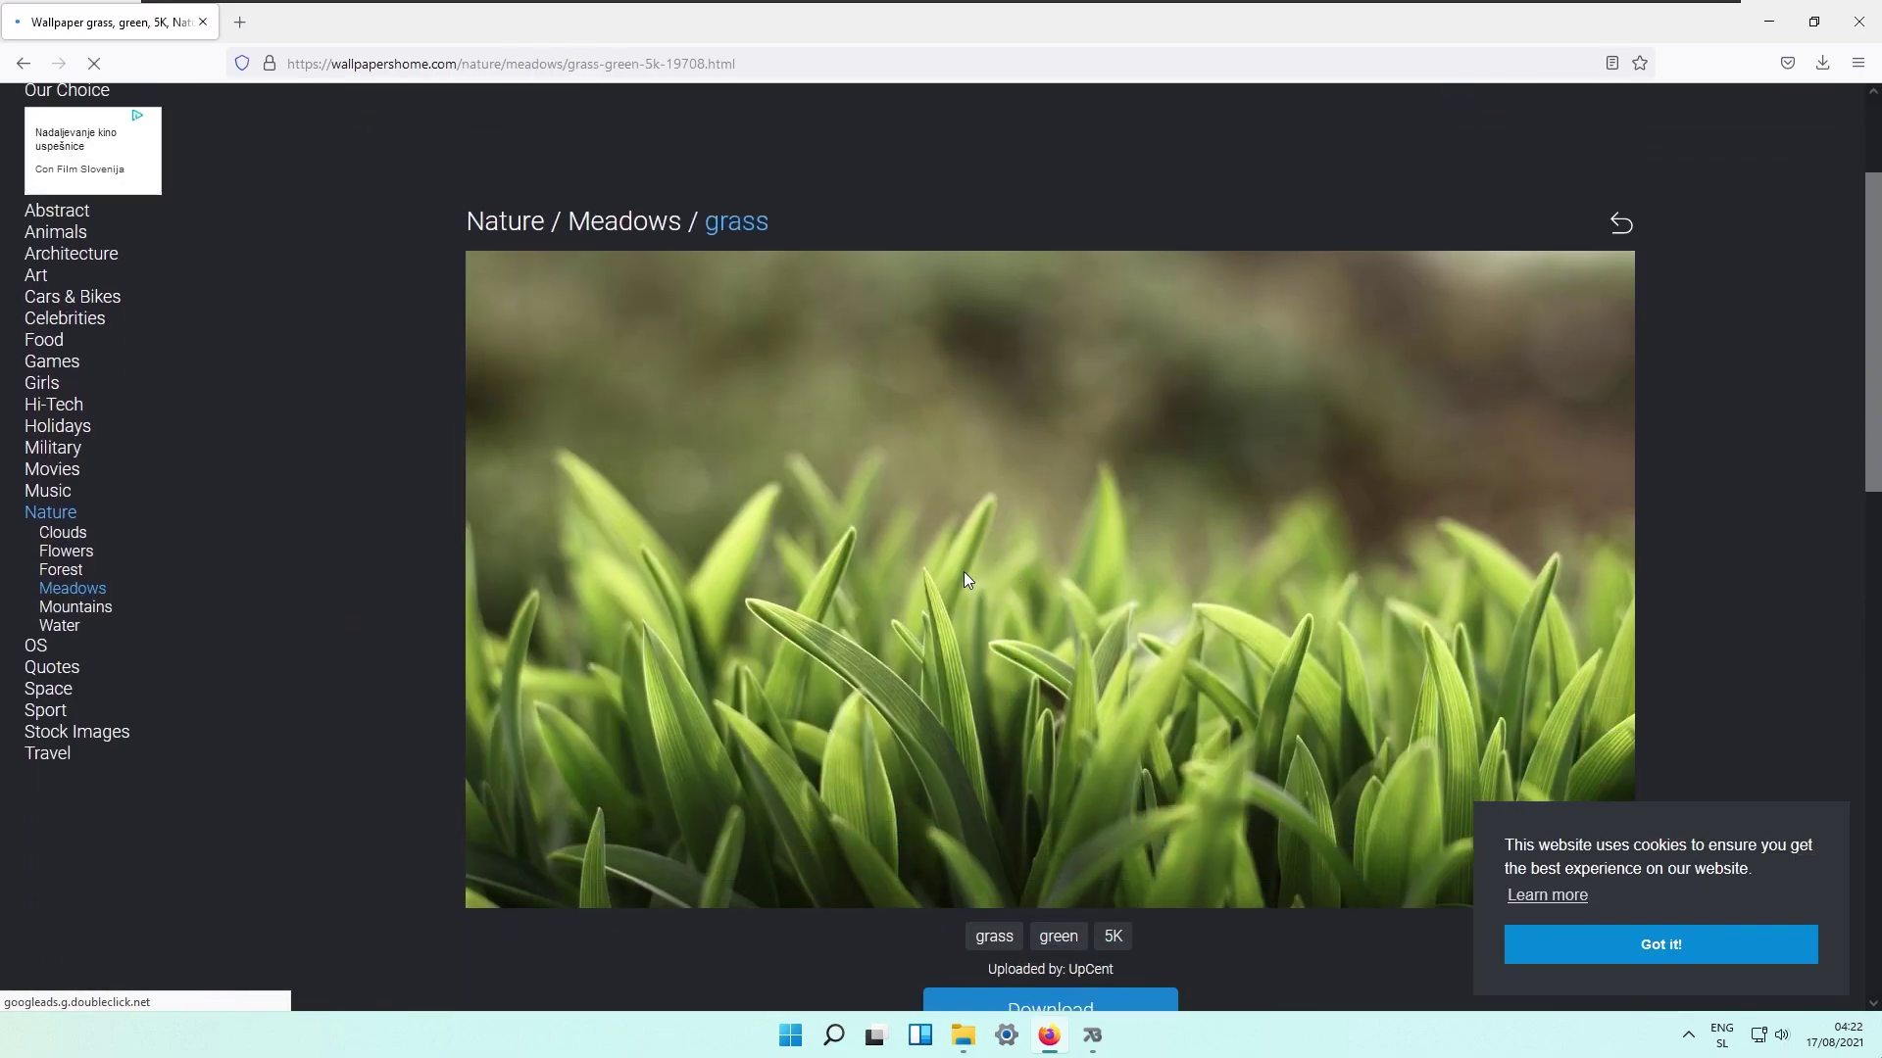
scroll(964, 578, down, 1)
mouse_move(1068, 914)
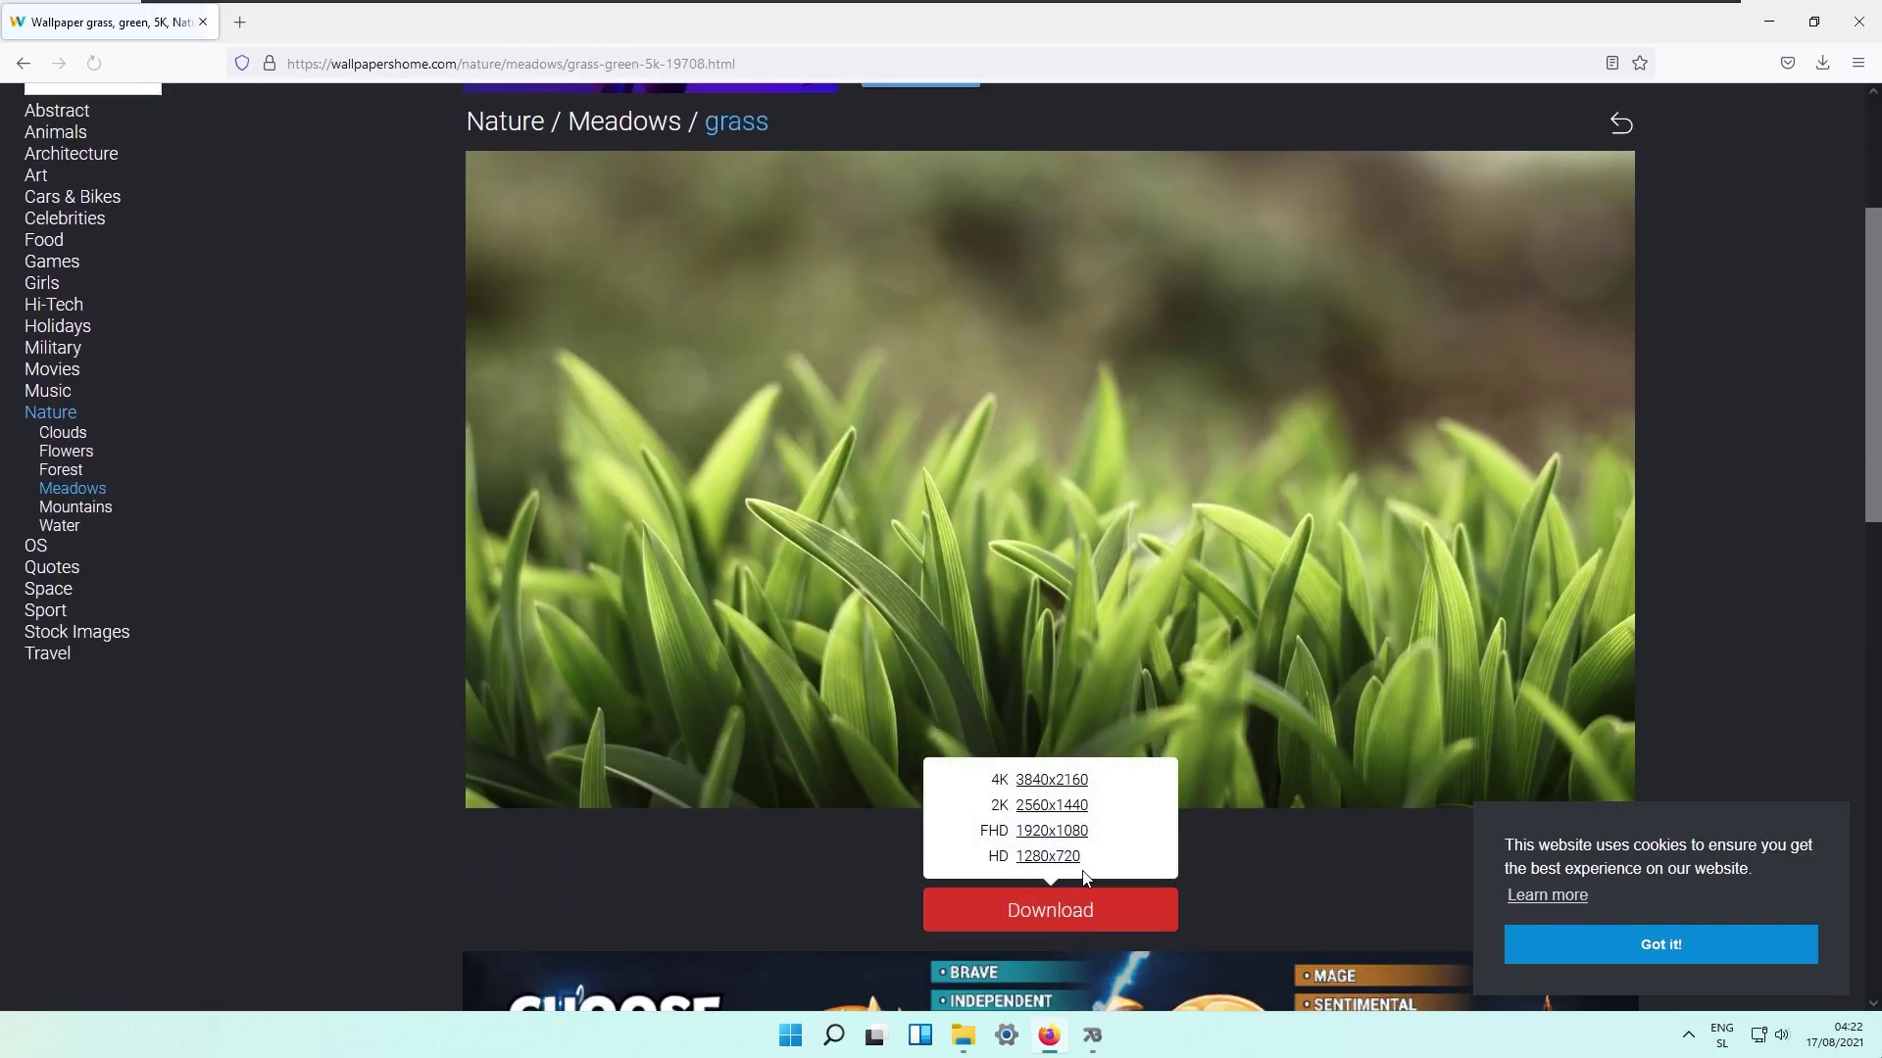
click(1065, 786)
click(795, 551)
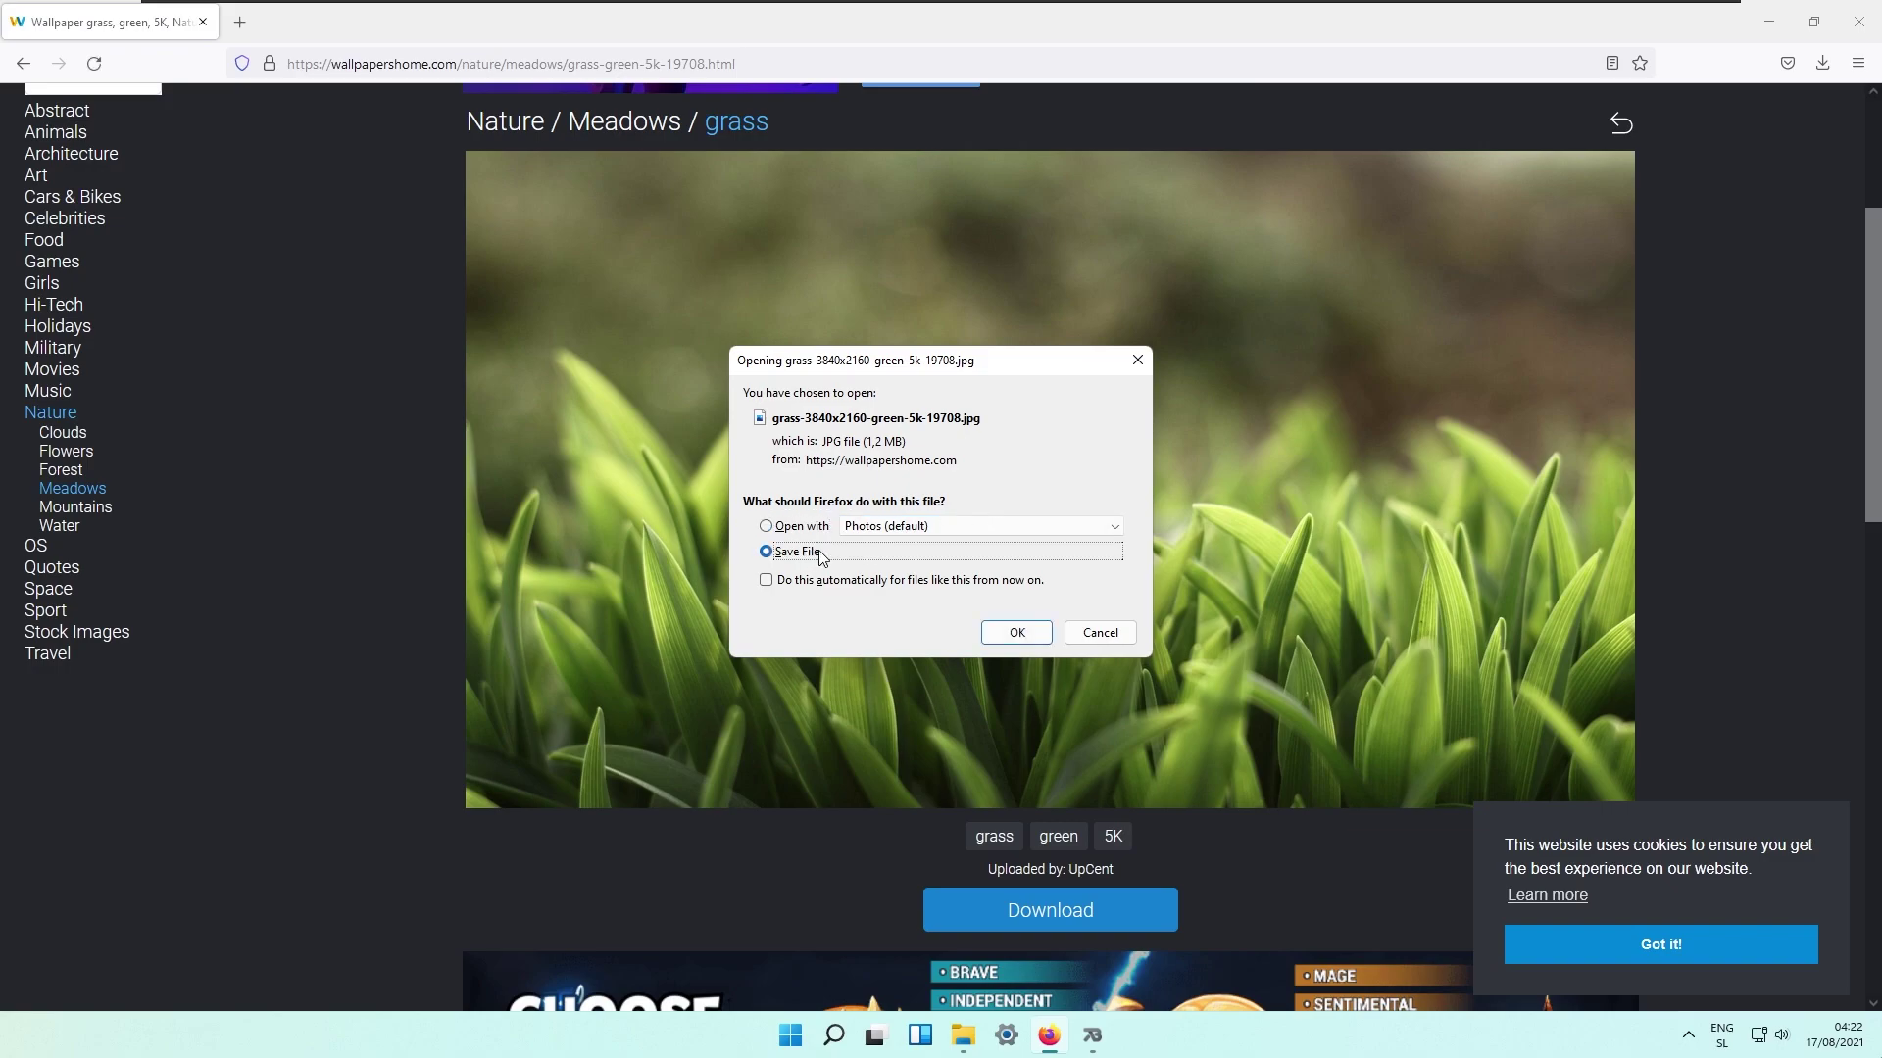
click(1033, 632)
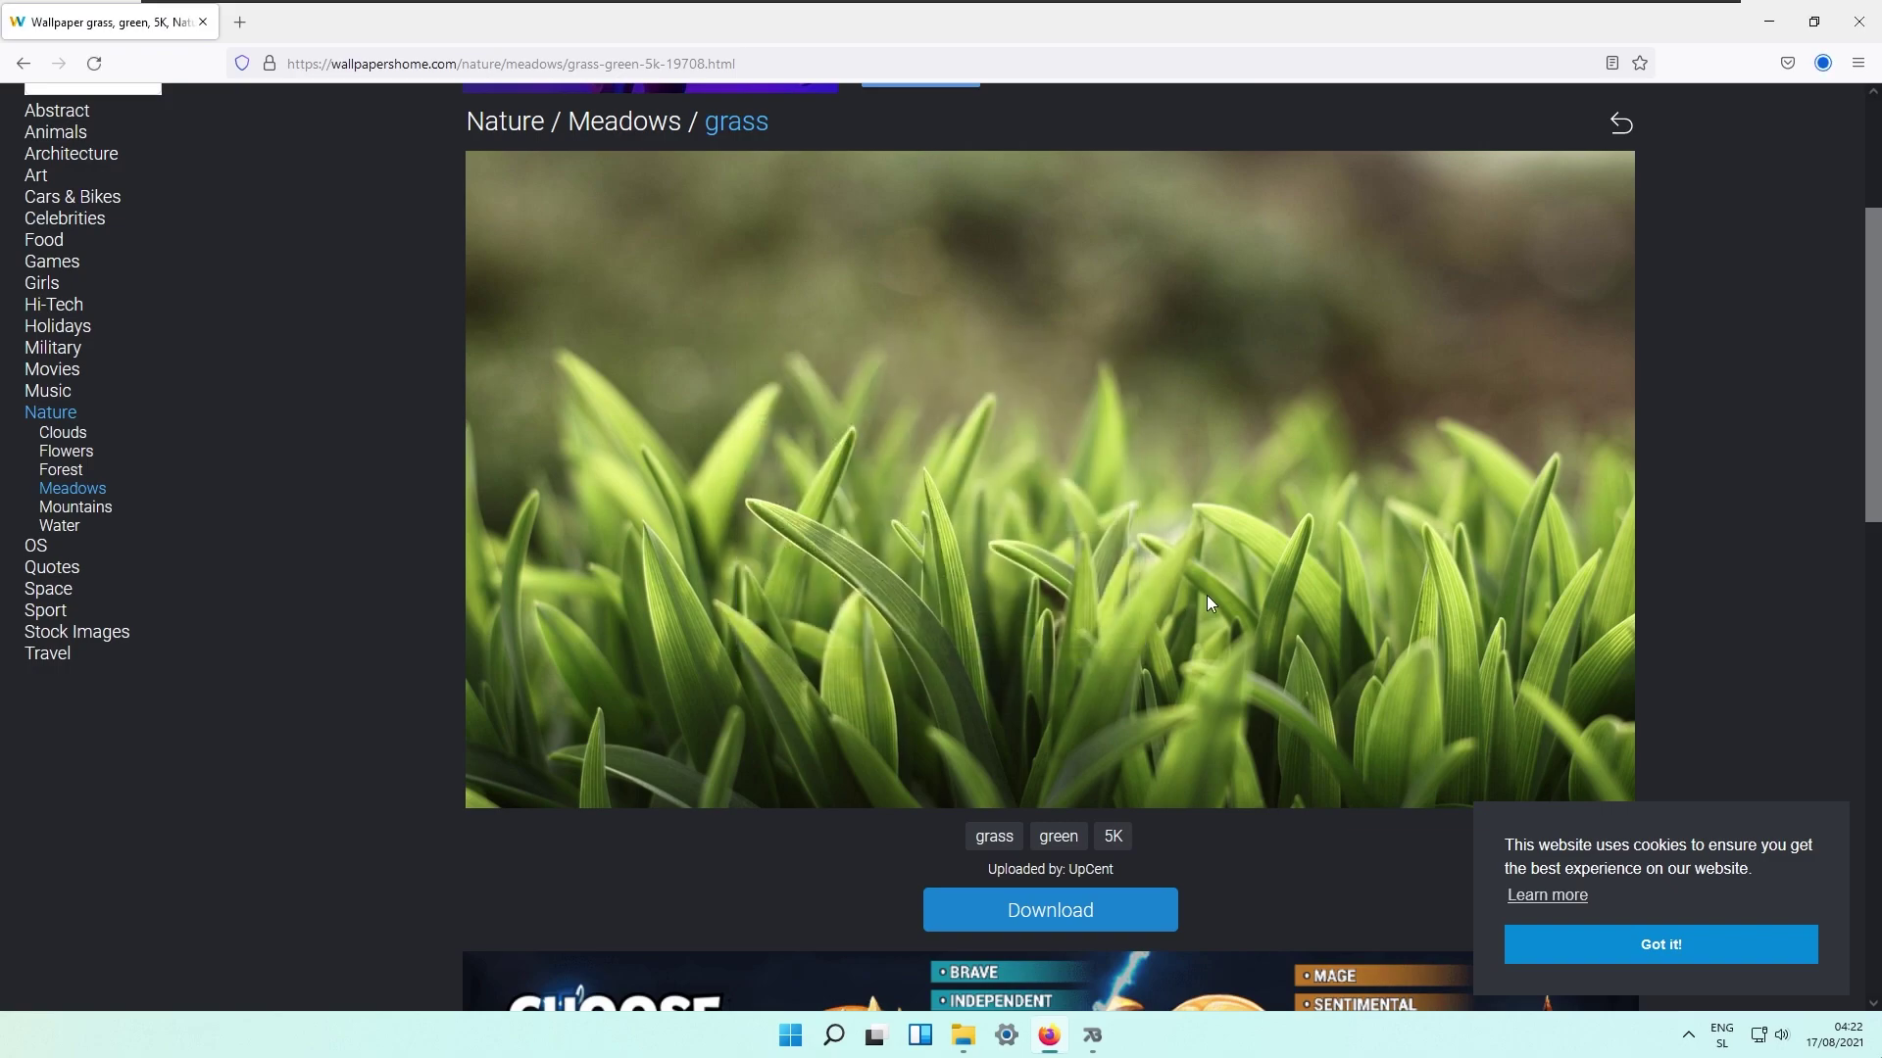
click(1773, 27)
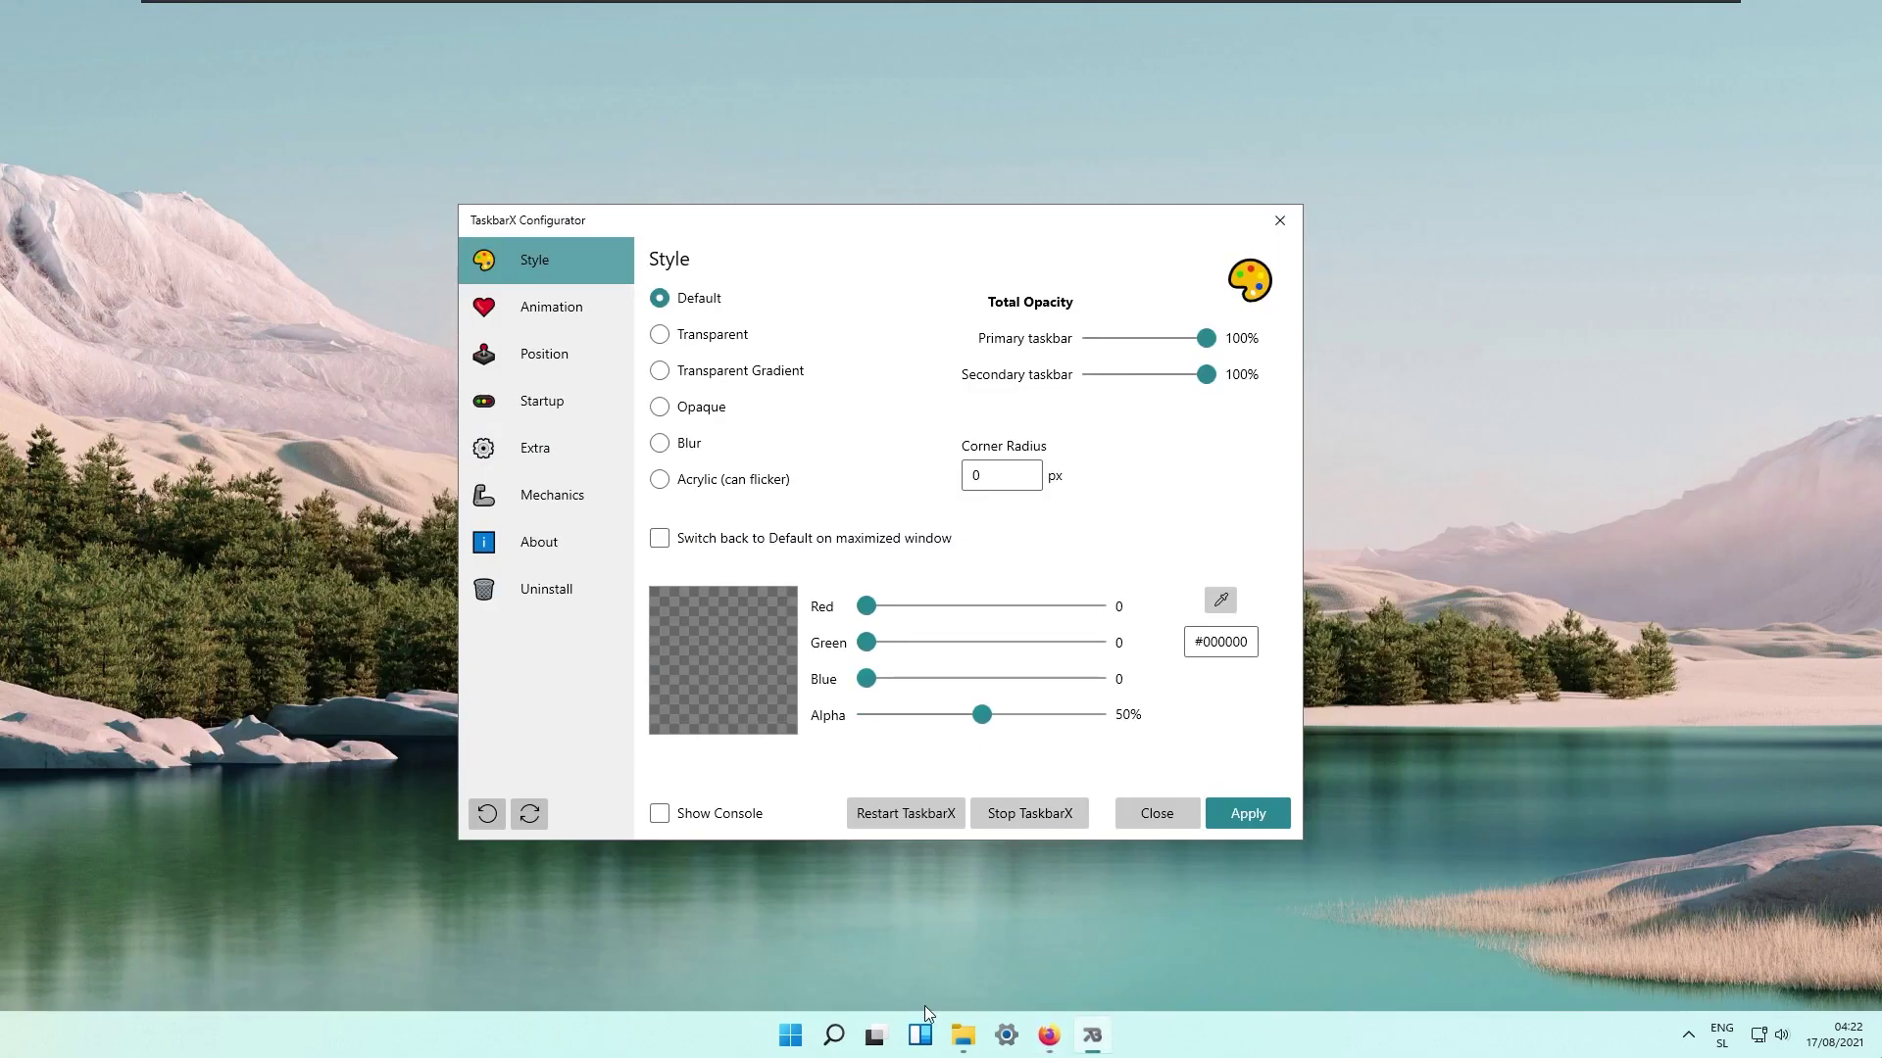
Open Downloads in File Explorer and set the grass image as the desktop background
click(965, 1037)
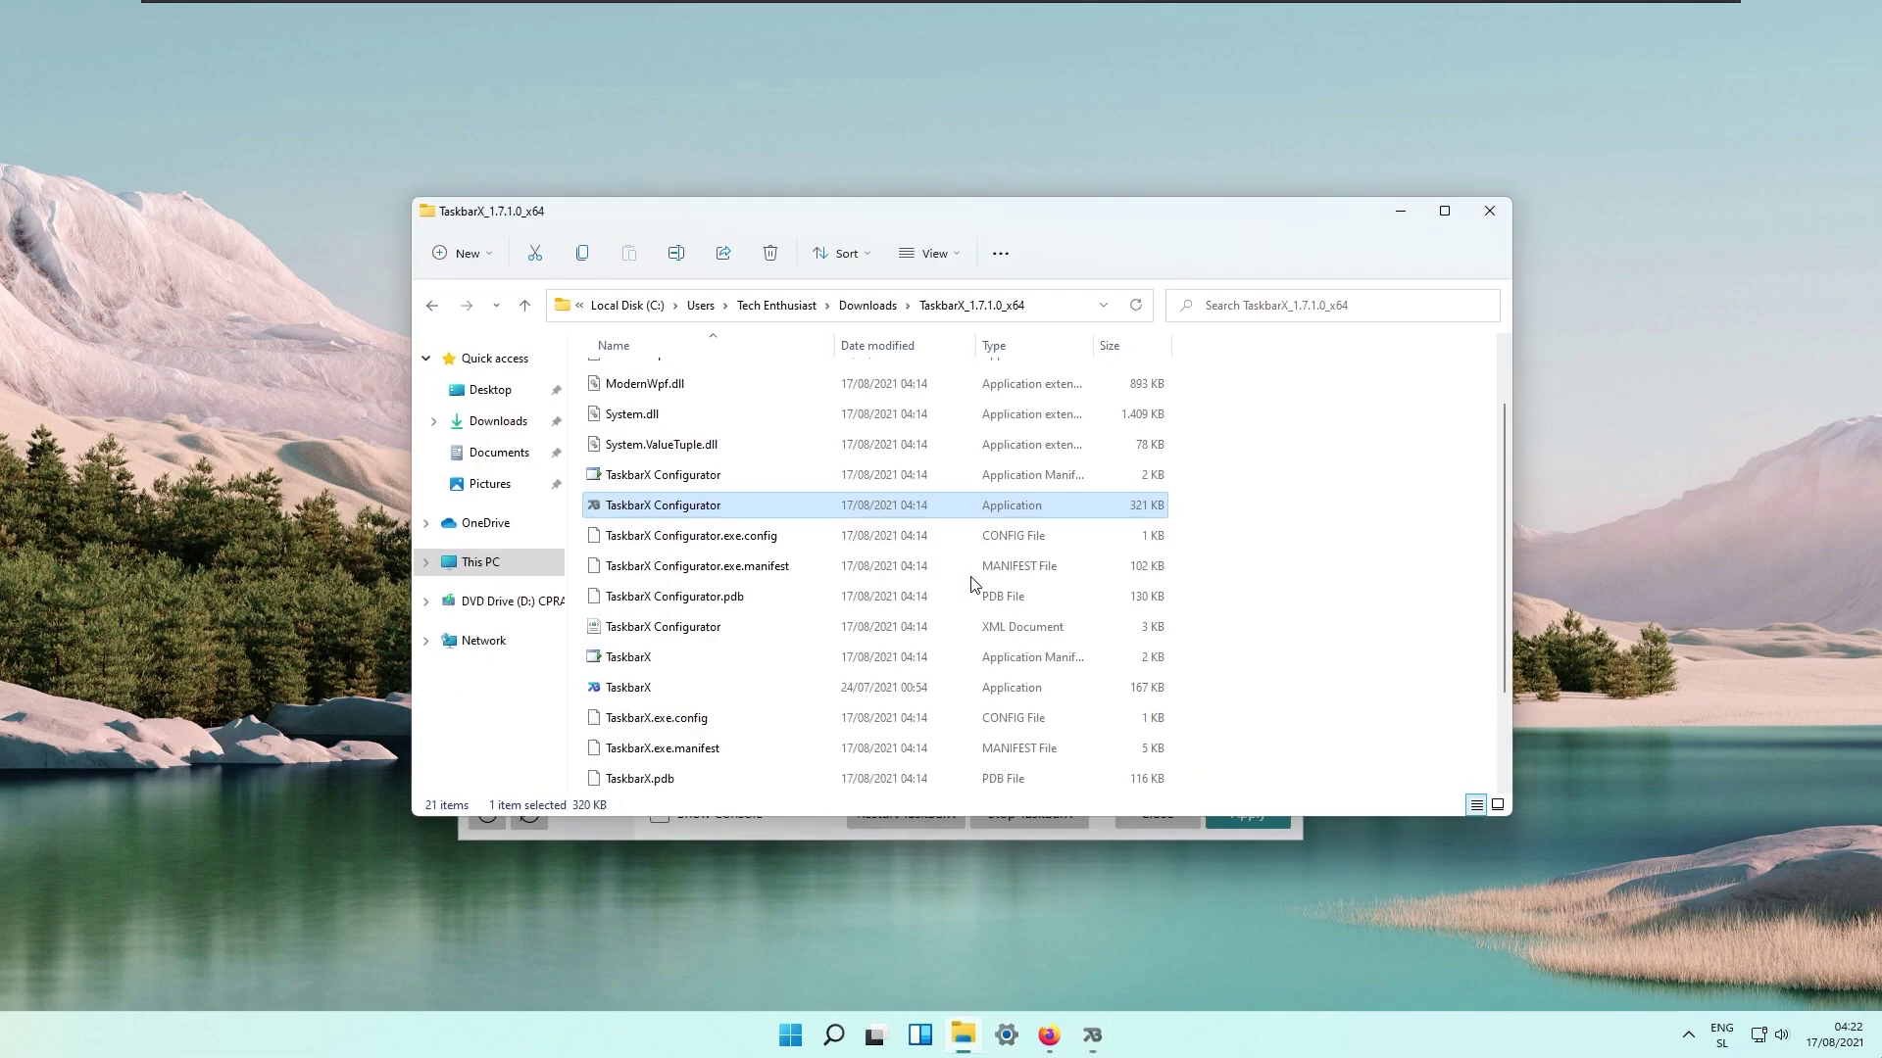
click(497, 421)
click(690, 411)
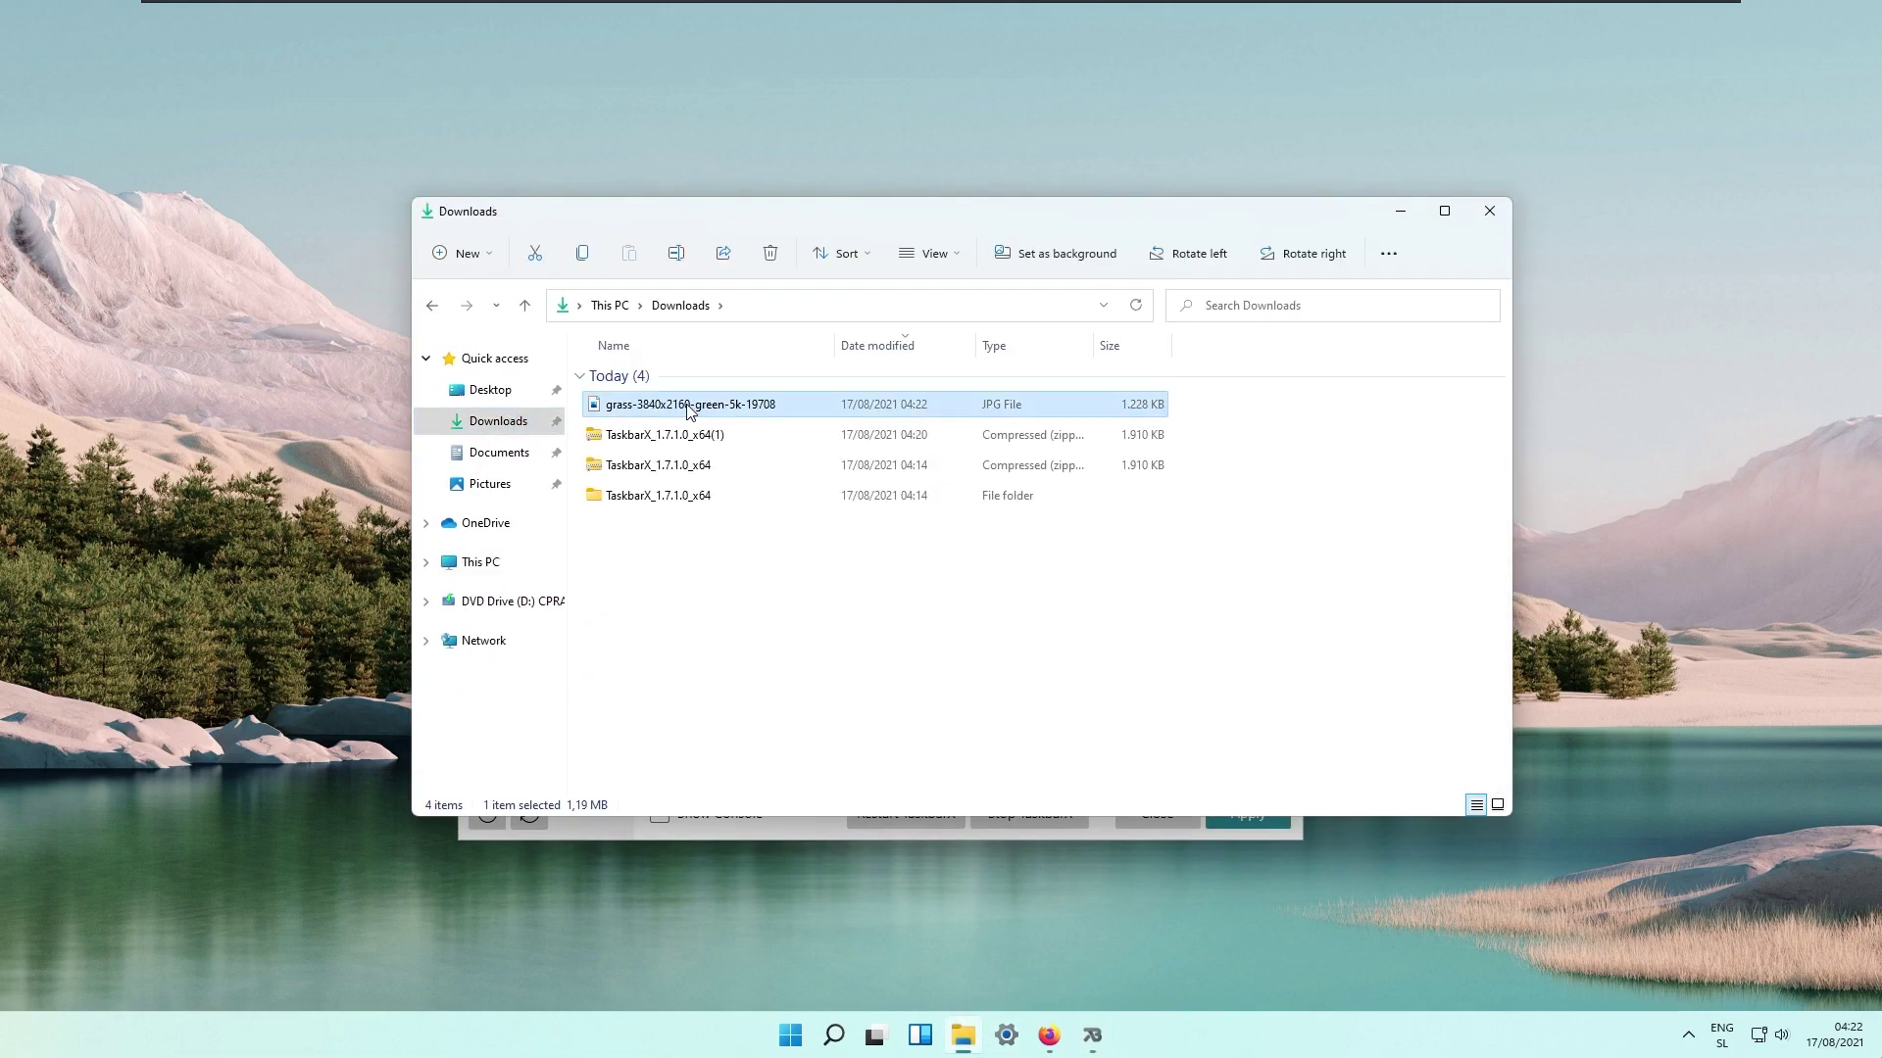
right_click(690, 410)
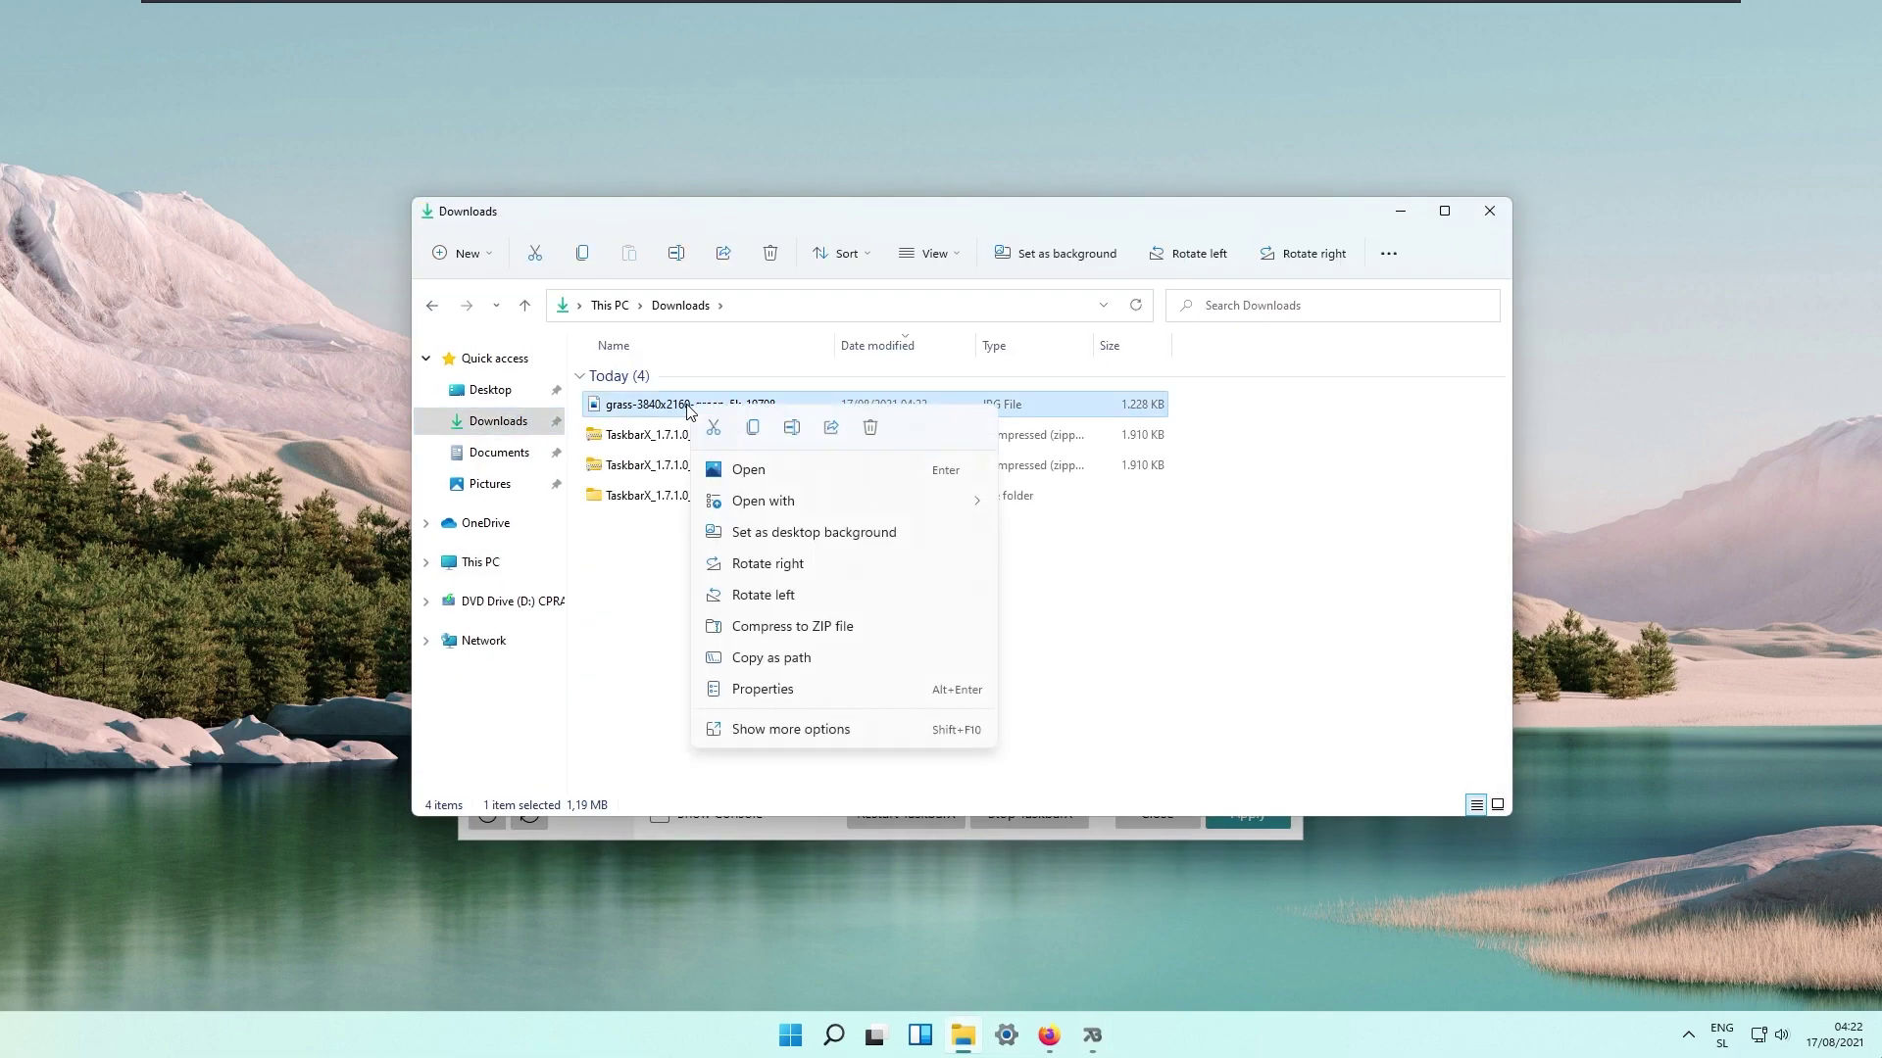
click(898, 539)
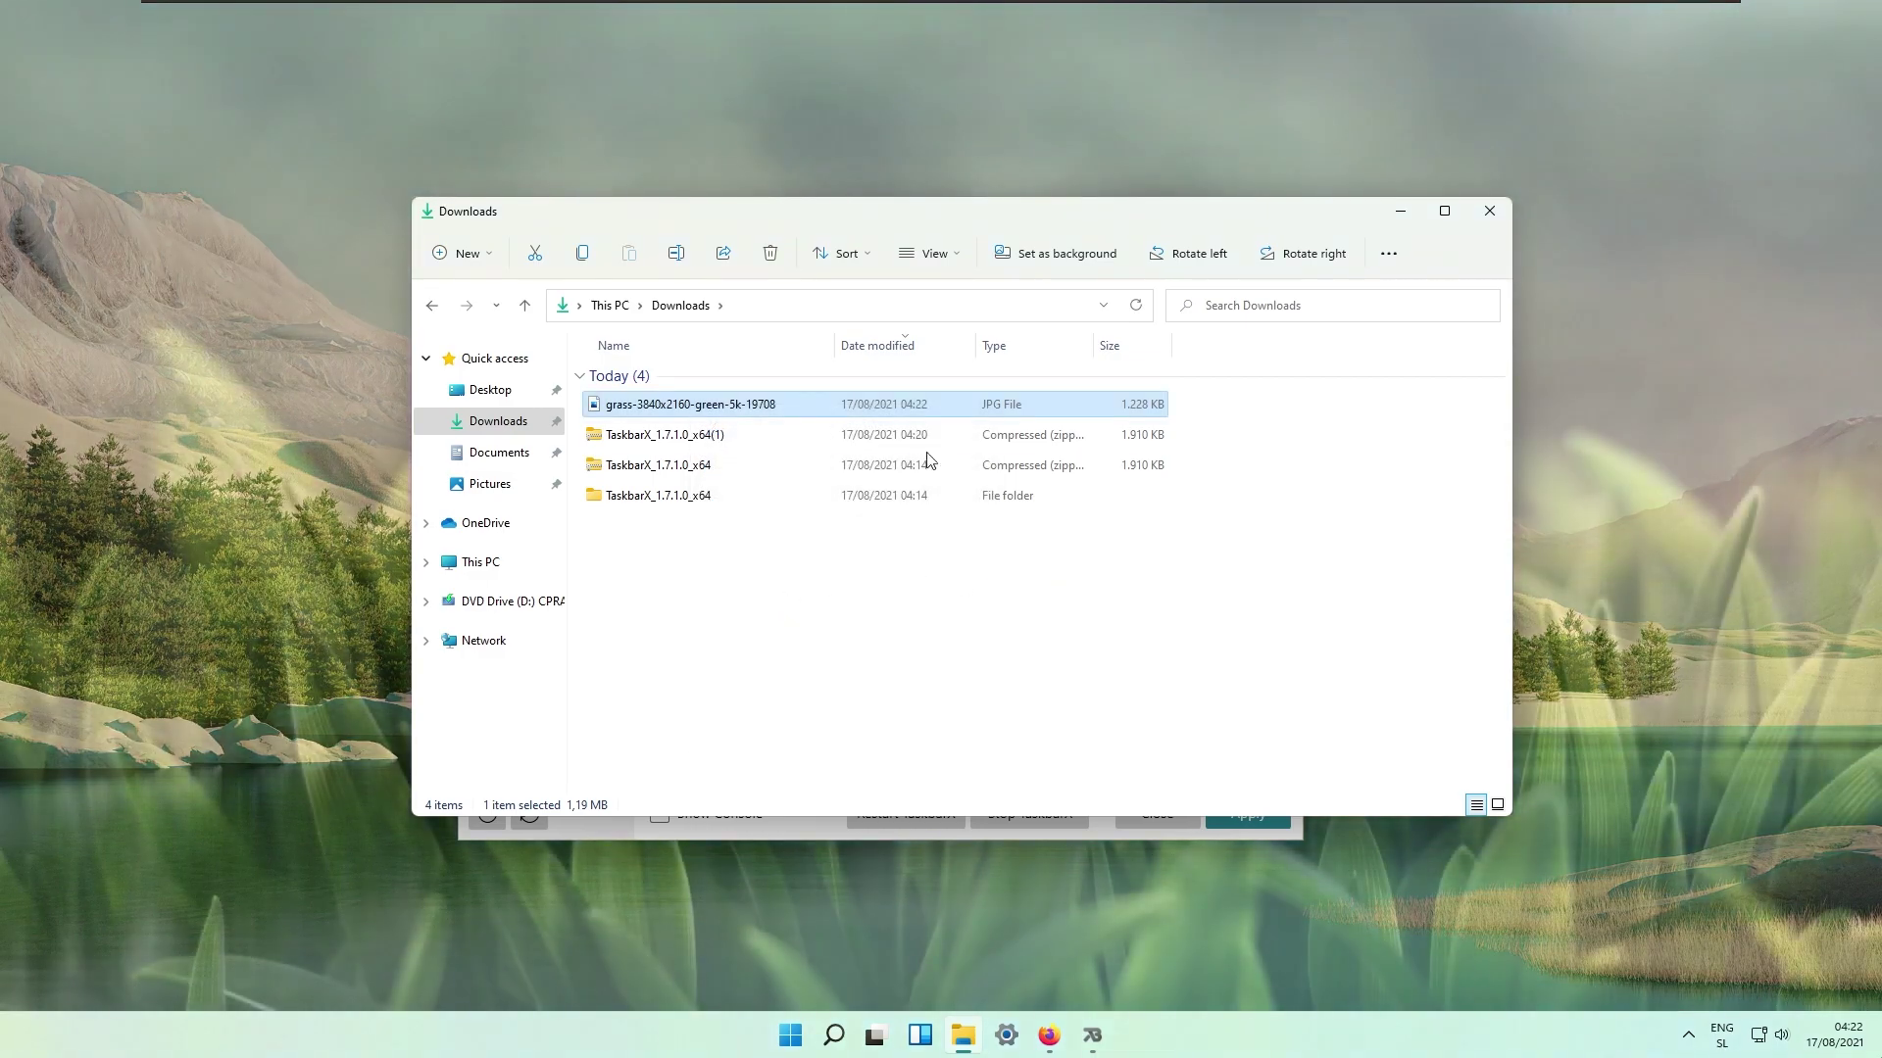
click(1400, 211)
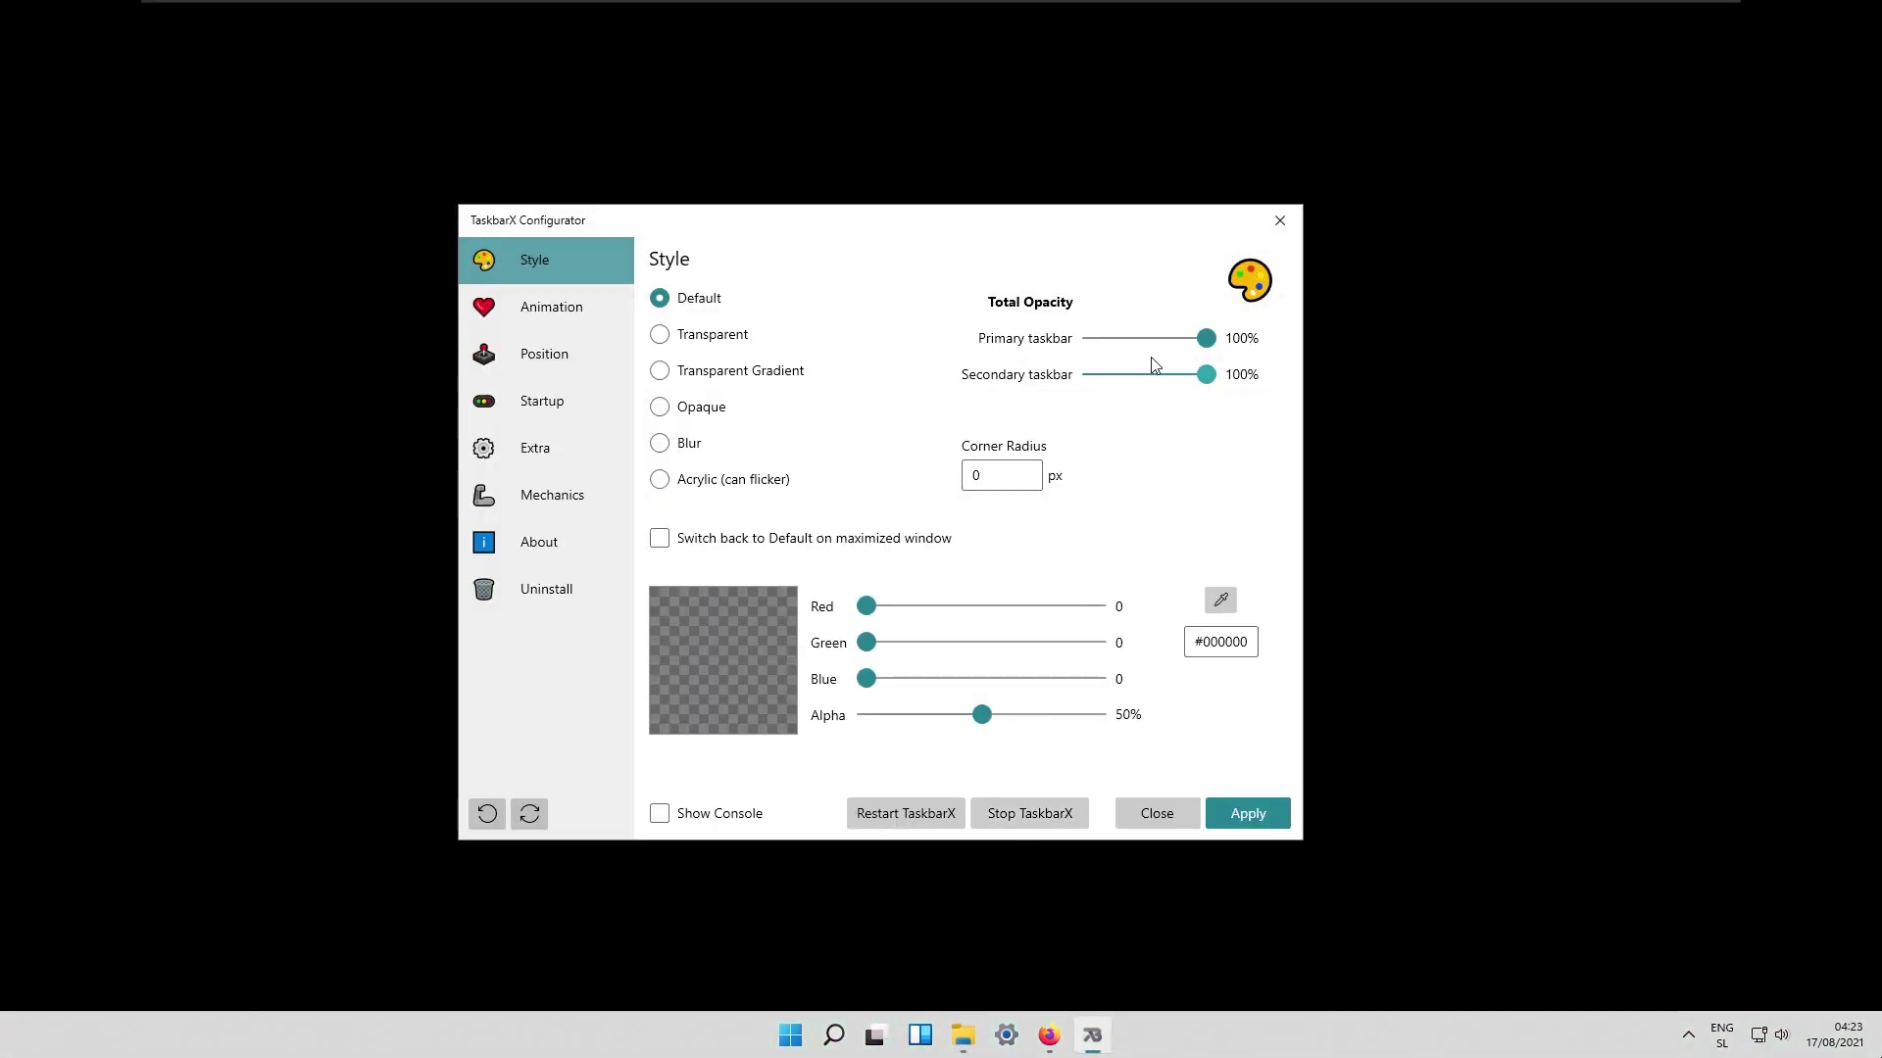
click(1485, 368)
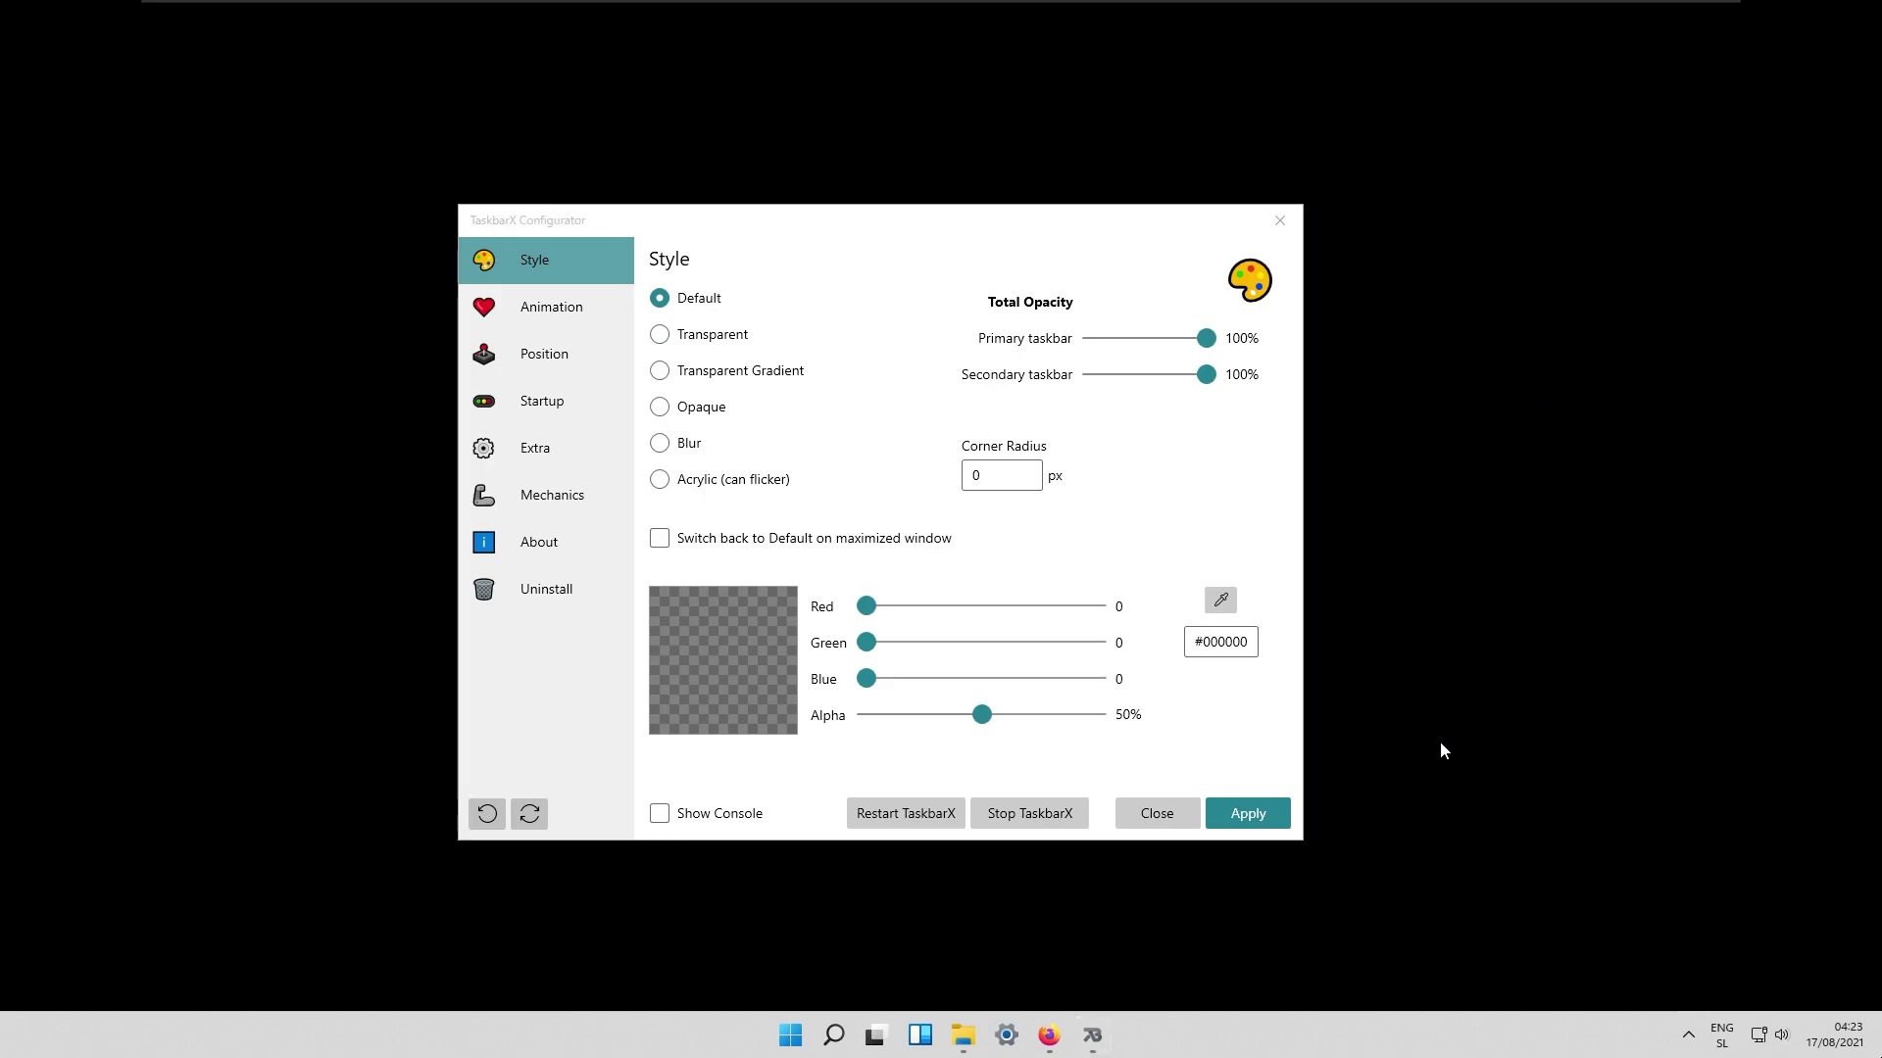
Reapply the grass image as the wallpaper from Downloads and minimize Explorer
click(962, 1035)
right_click(781, 415)
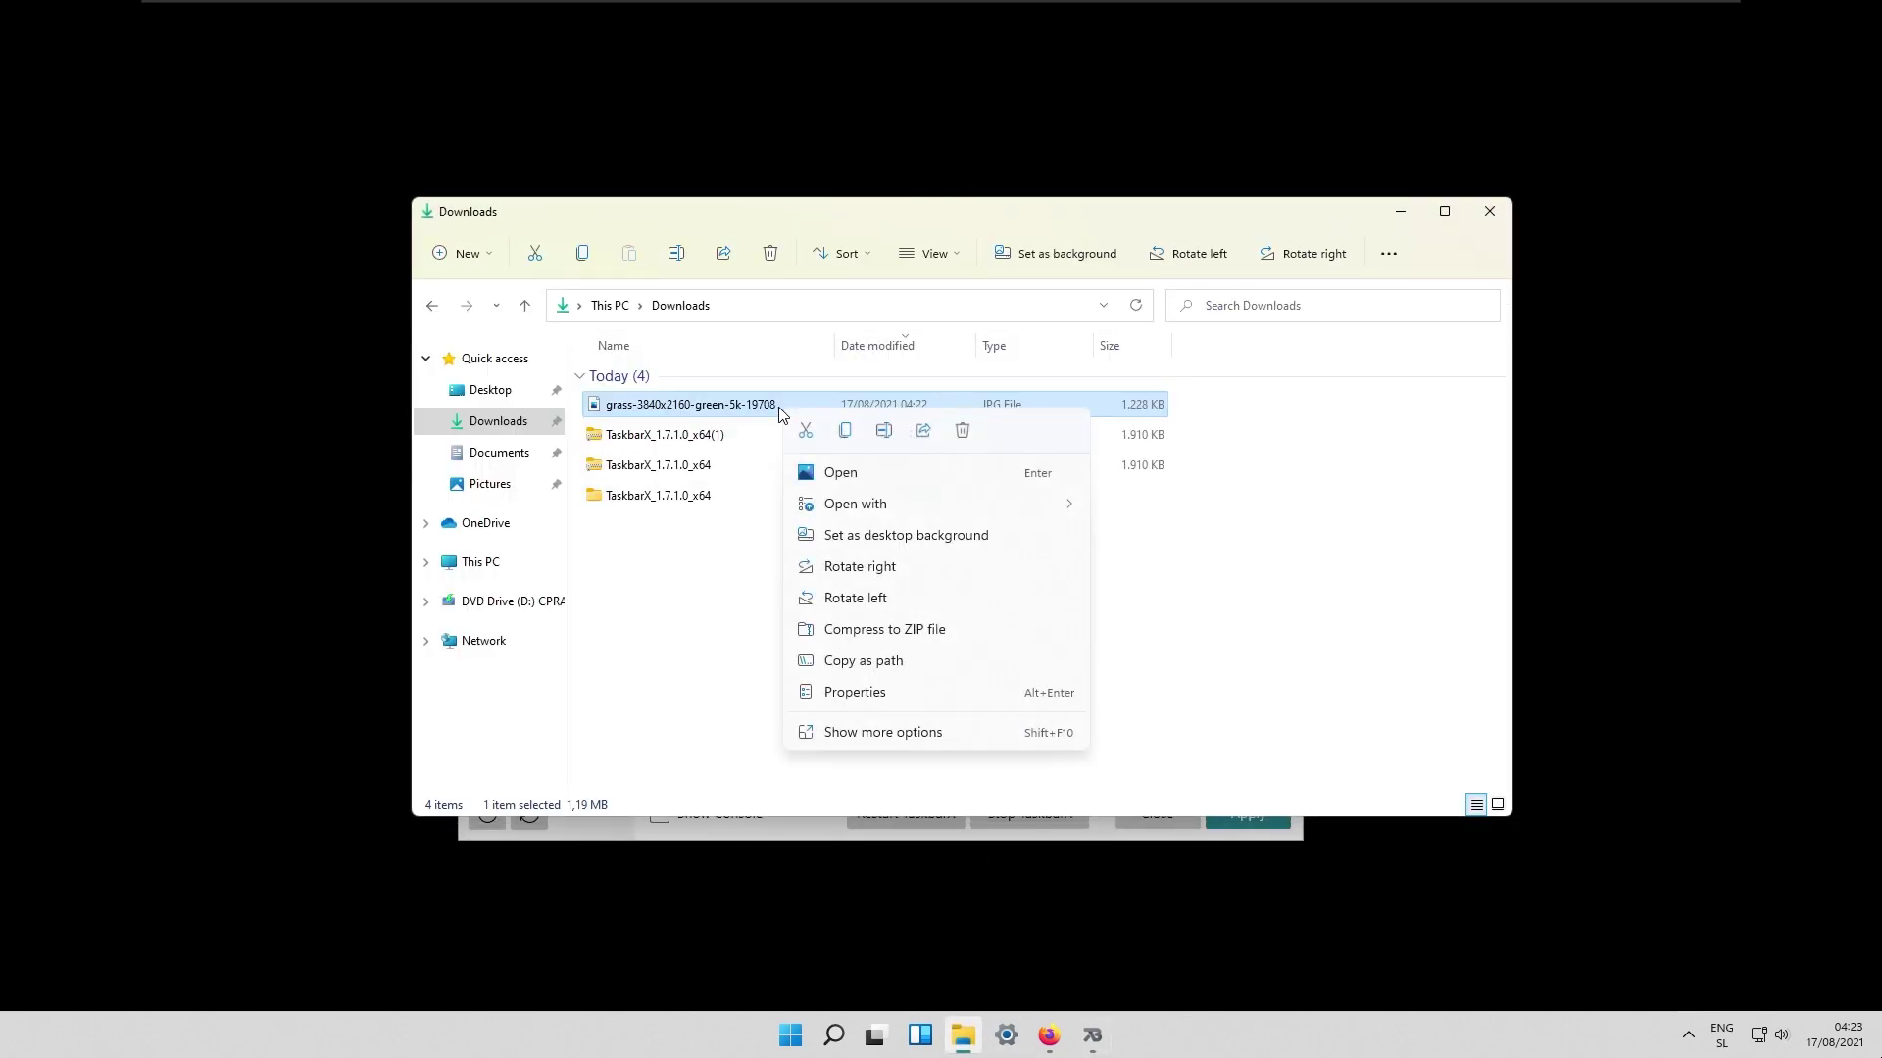
click(975, 542)
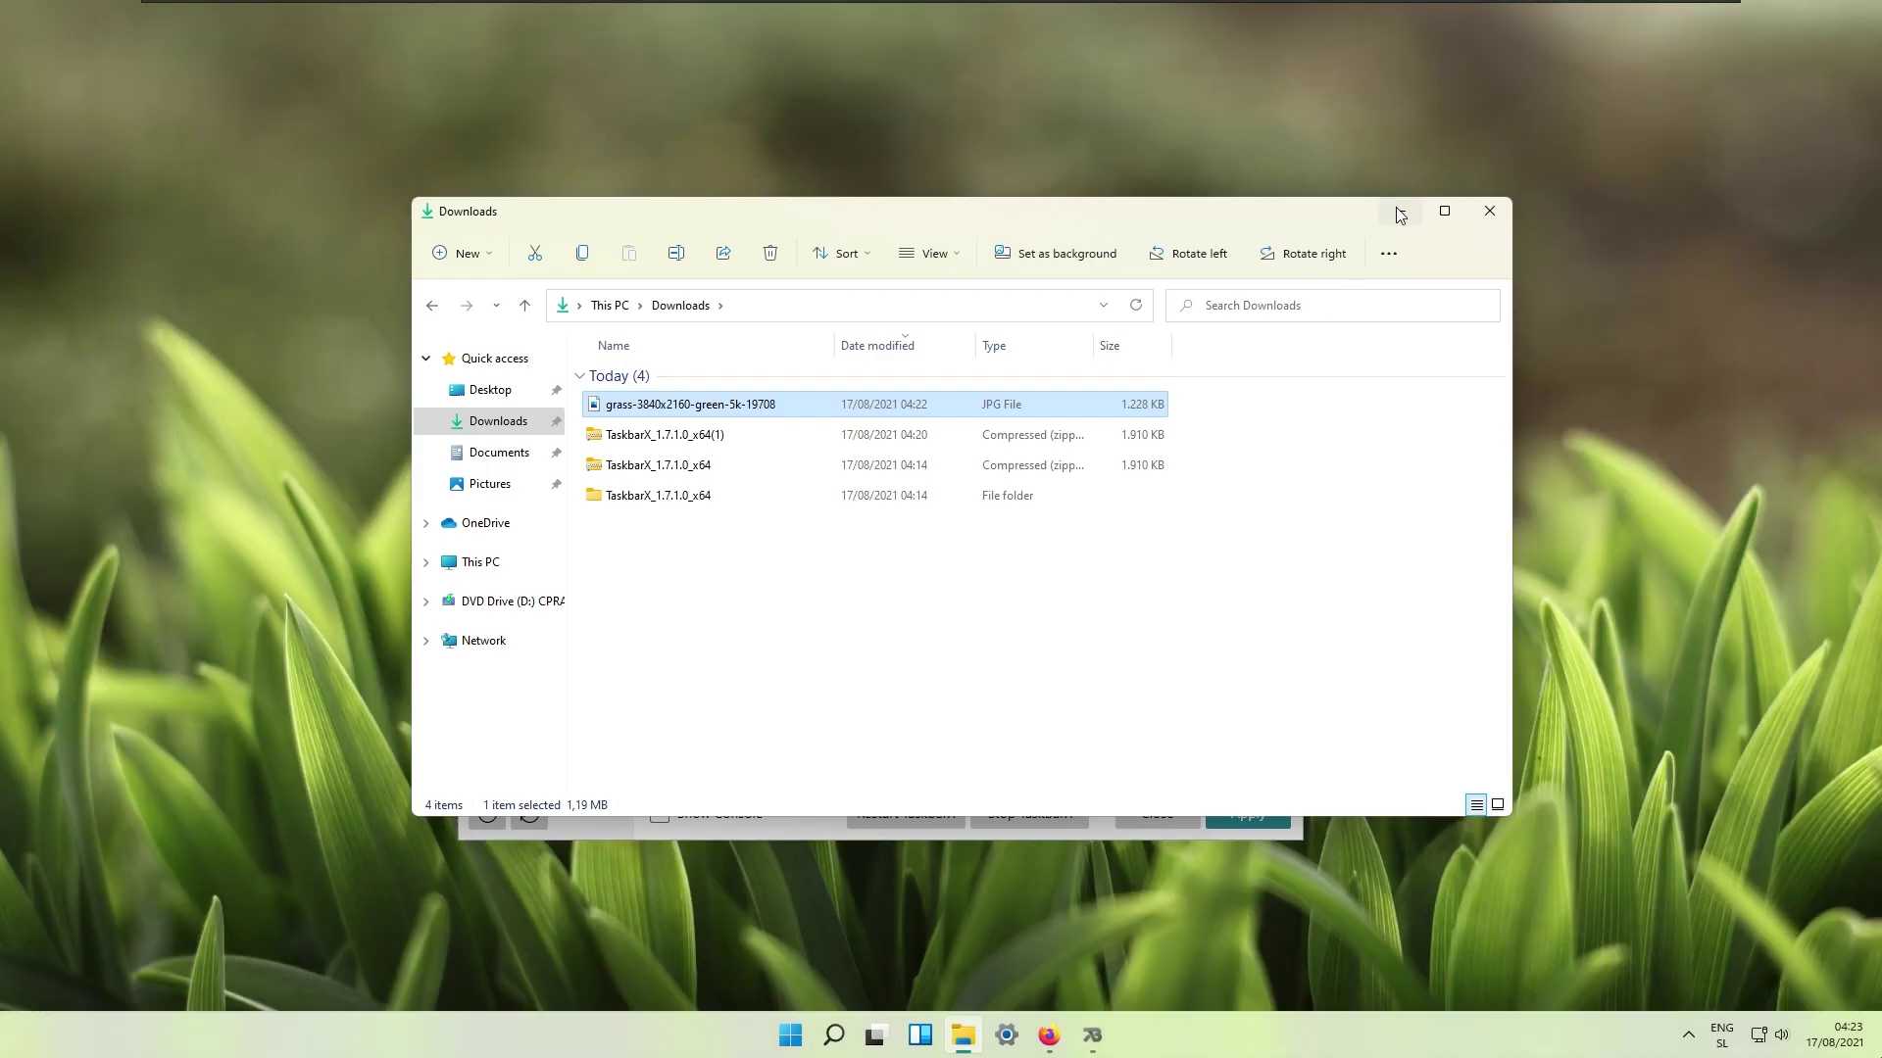
click(1399, 211)
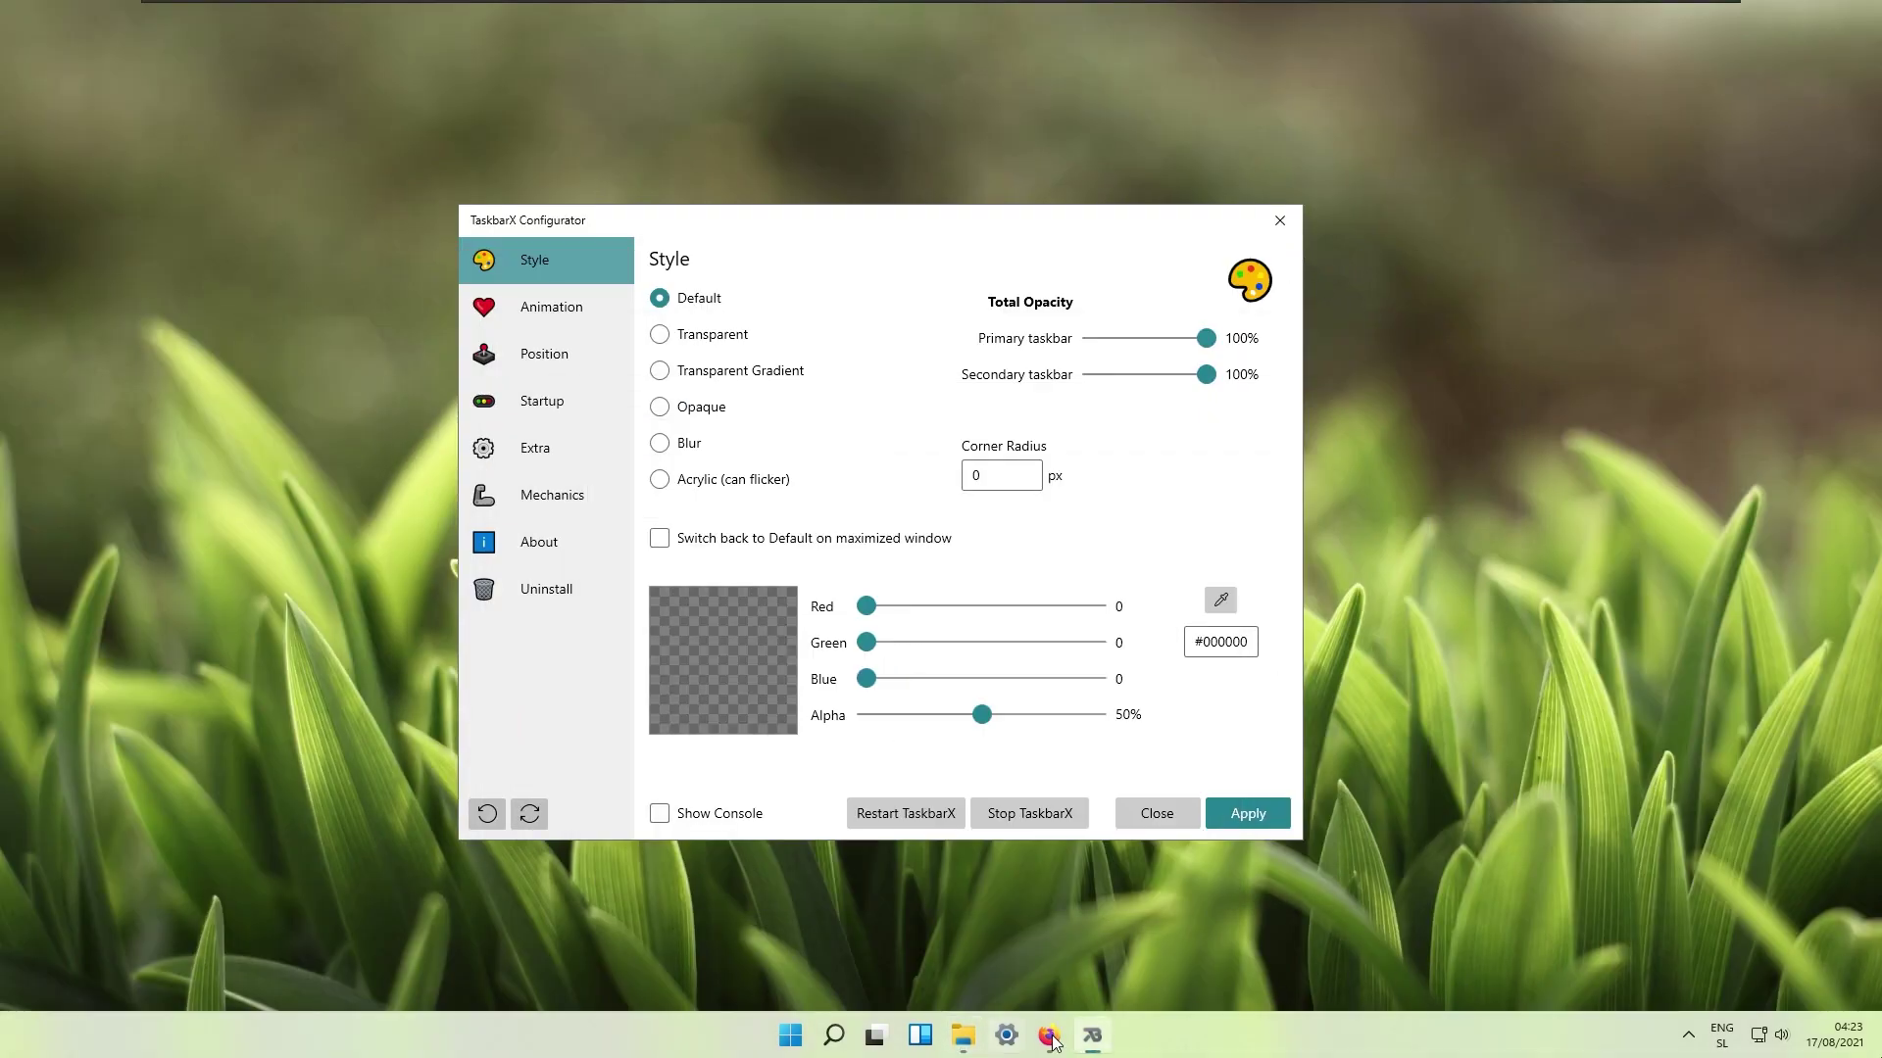
Apply the Blur style with white colour (RGB 255, 255, 255) at 35% alpha
mouse_move(1006, 238)
mouse_down()
mouse_move(1601, 17)
mouse_move(1075, 307)
mouse_move(1035, 240)
mouse_up()
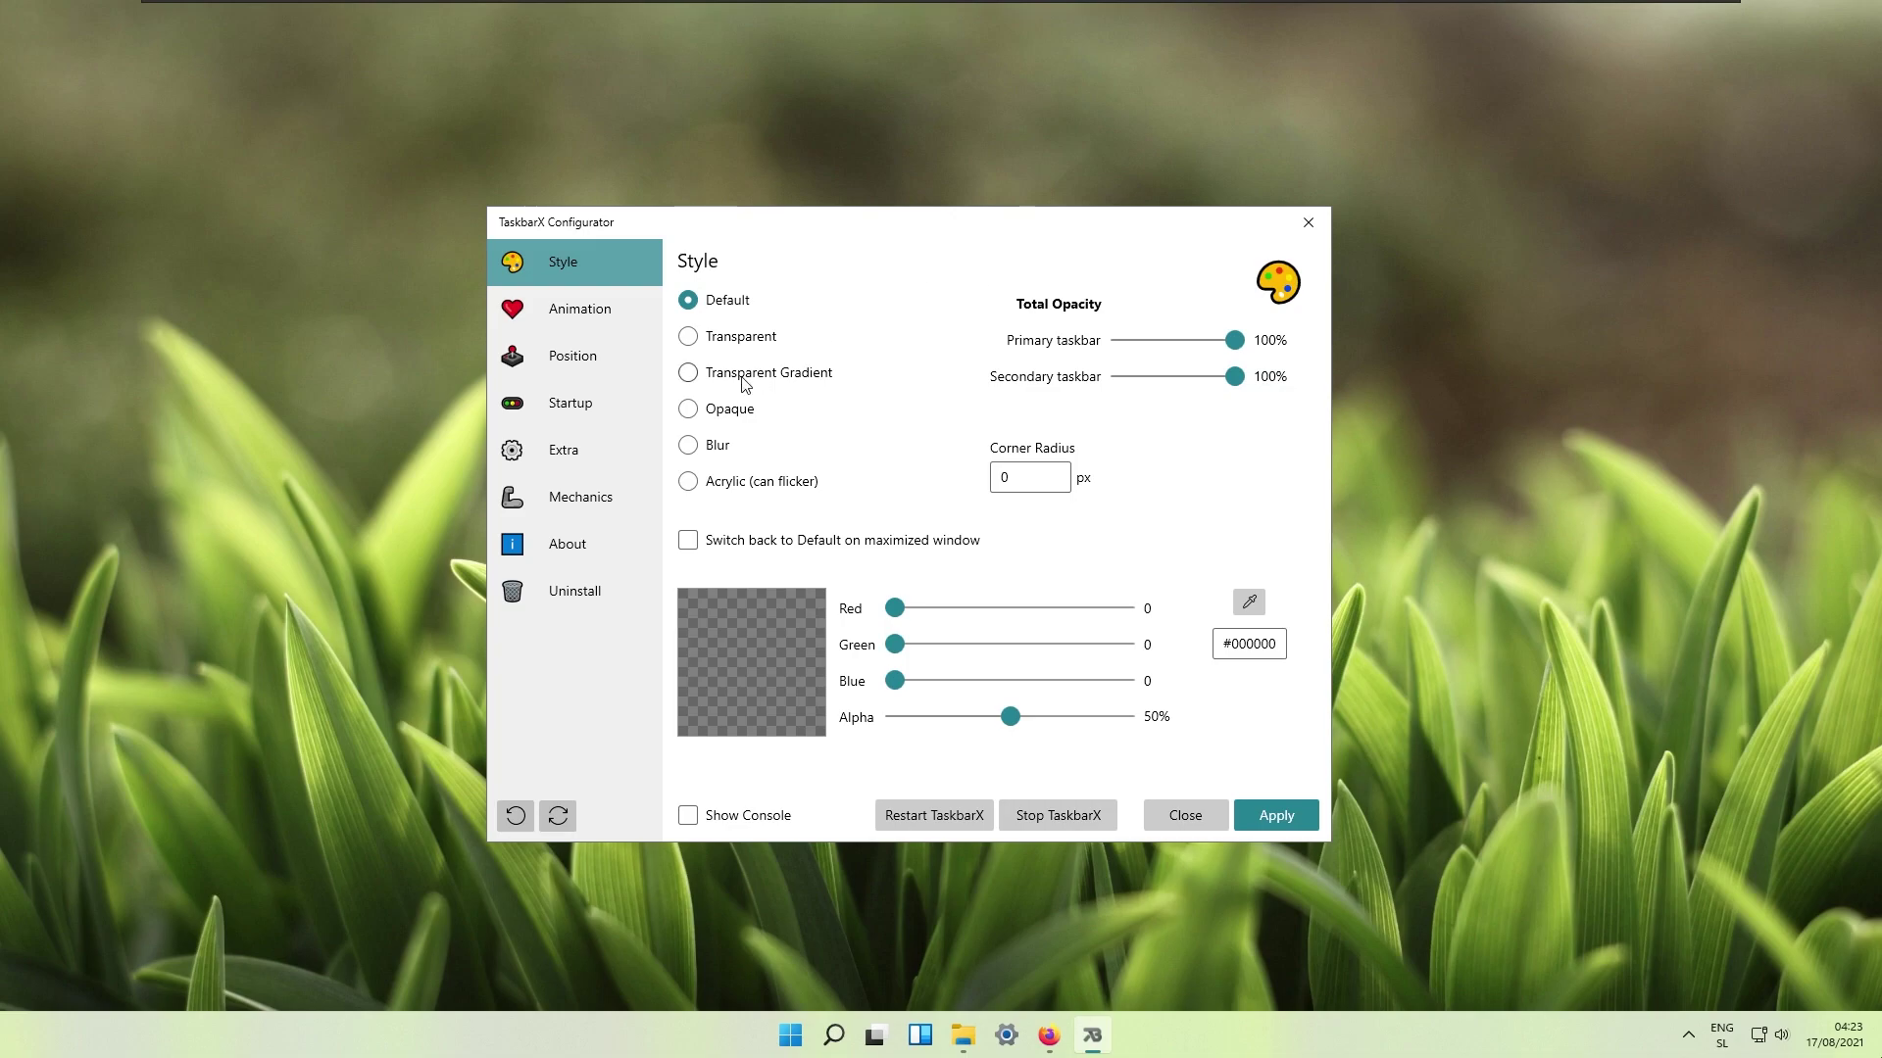
click(711, 449)
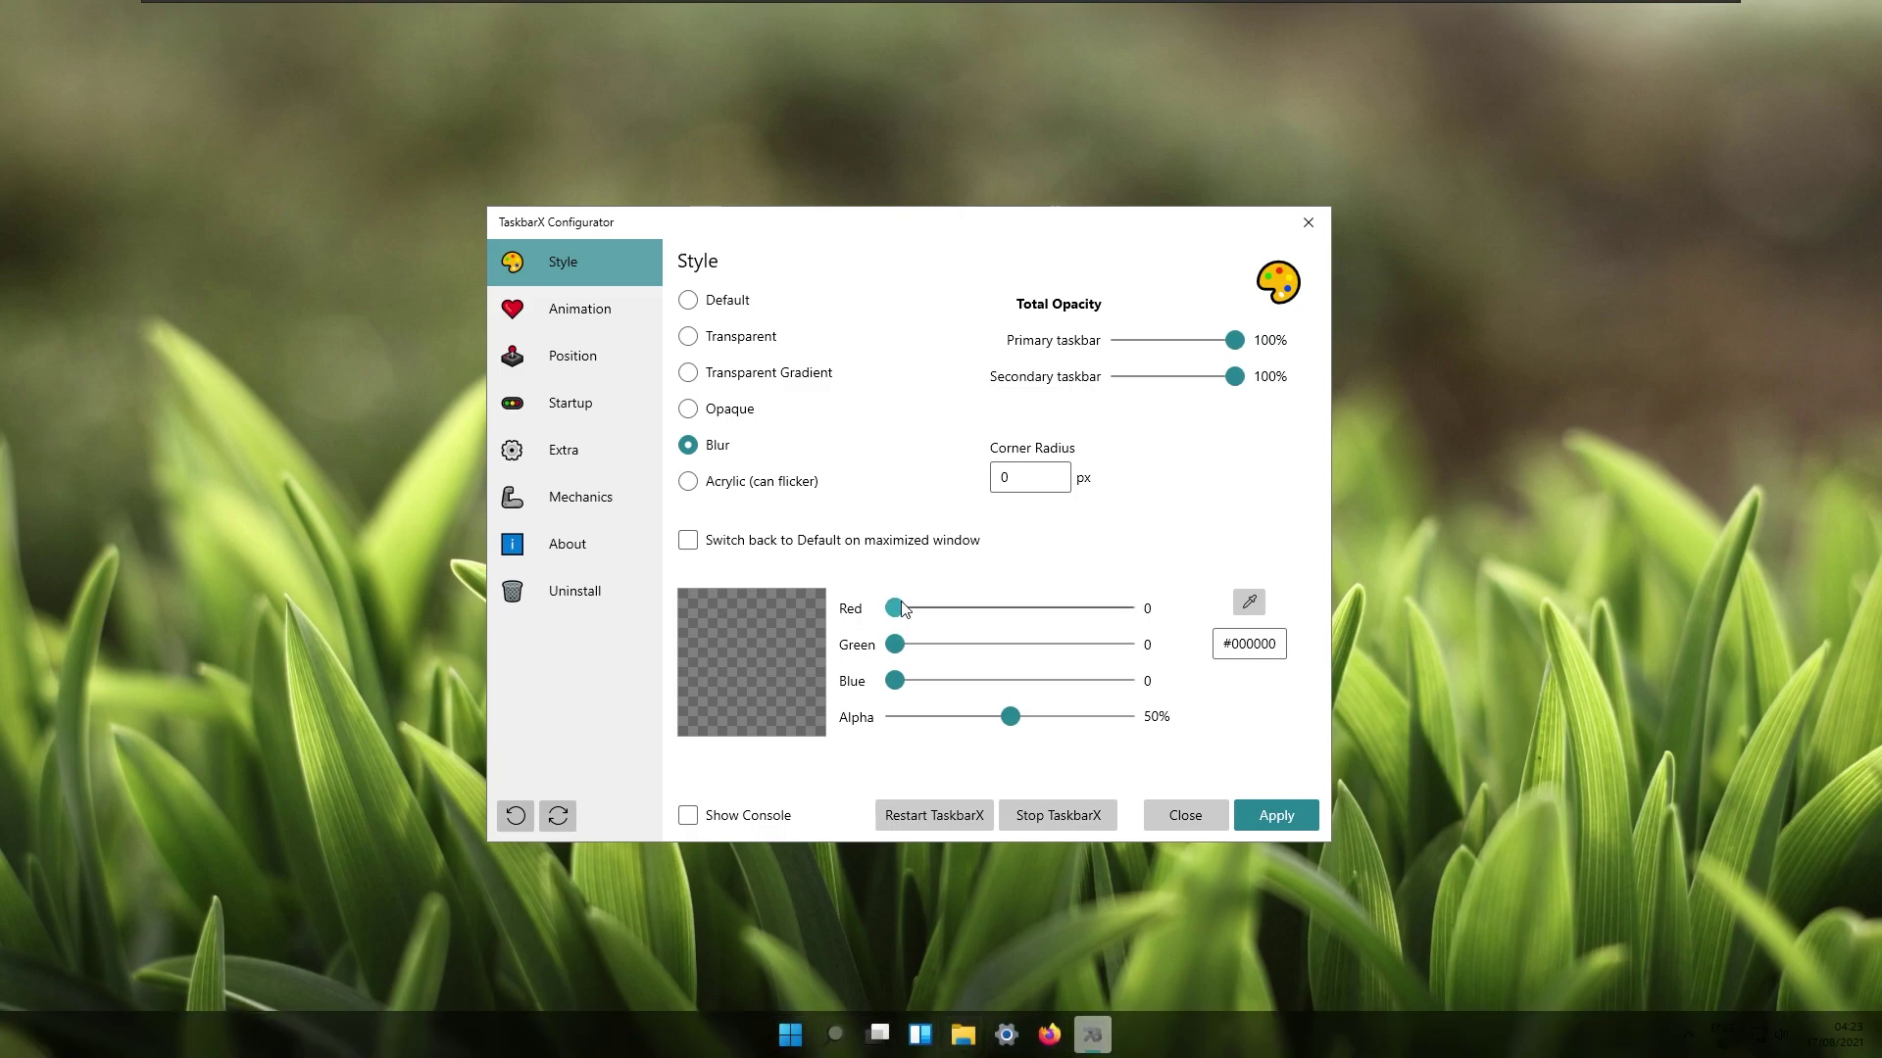
drag(895, 608, 1125, 608)
drag(895, 644, 1125, 643)
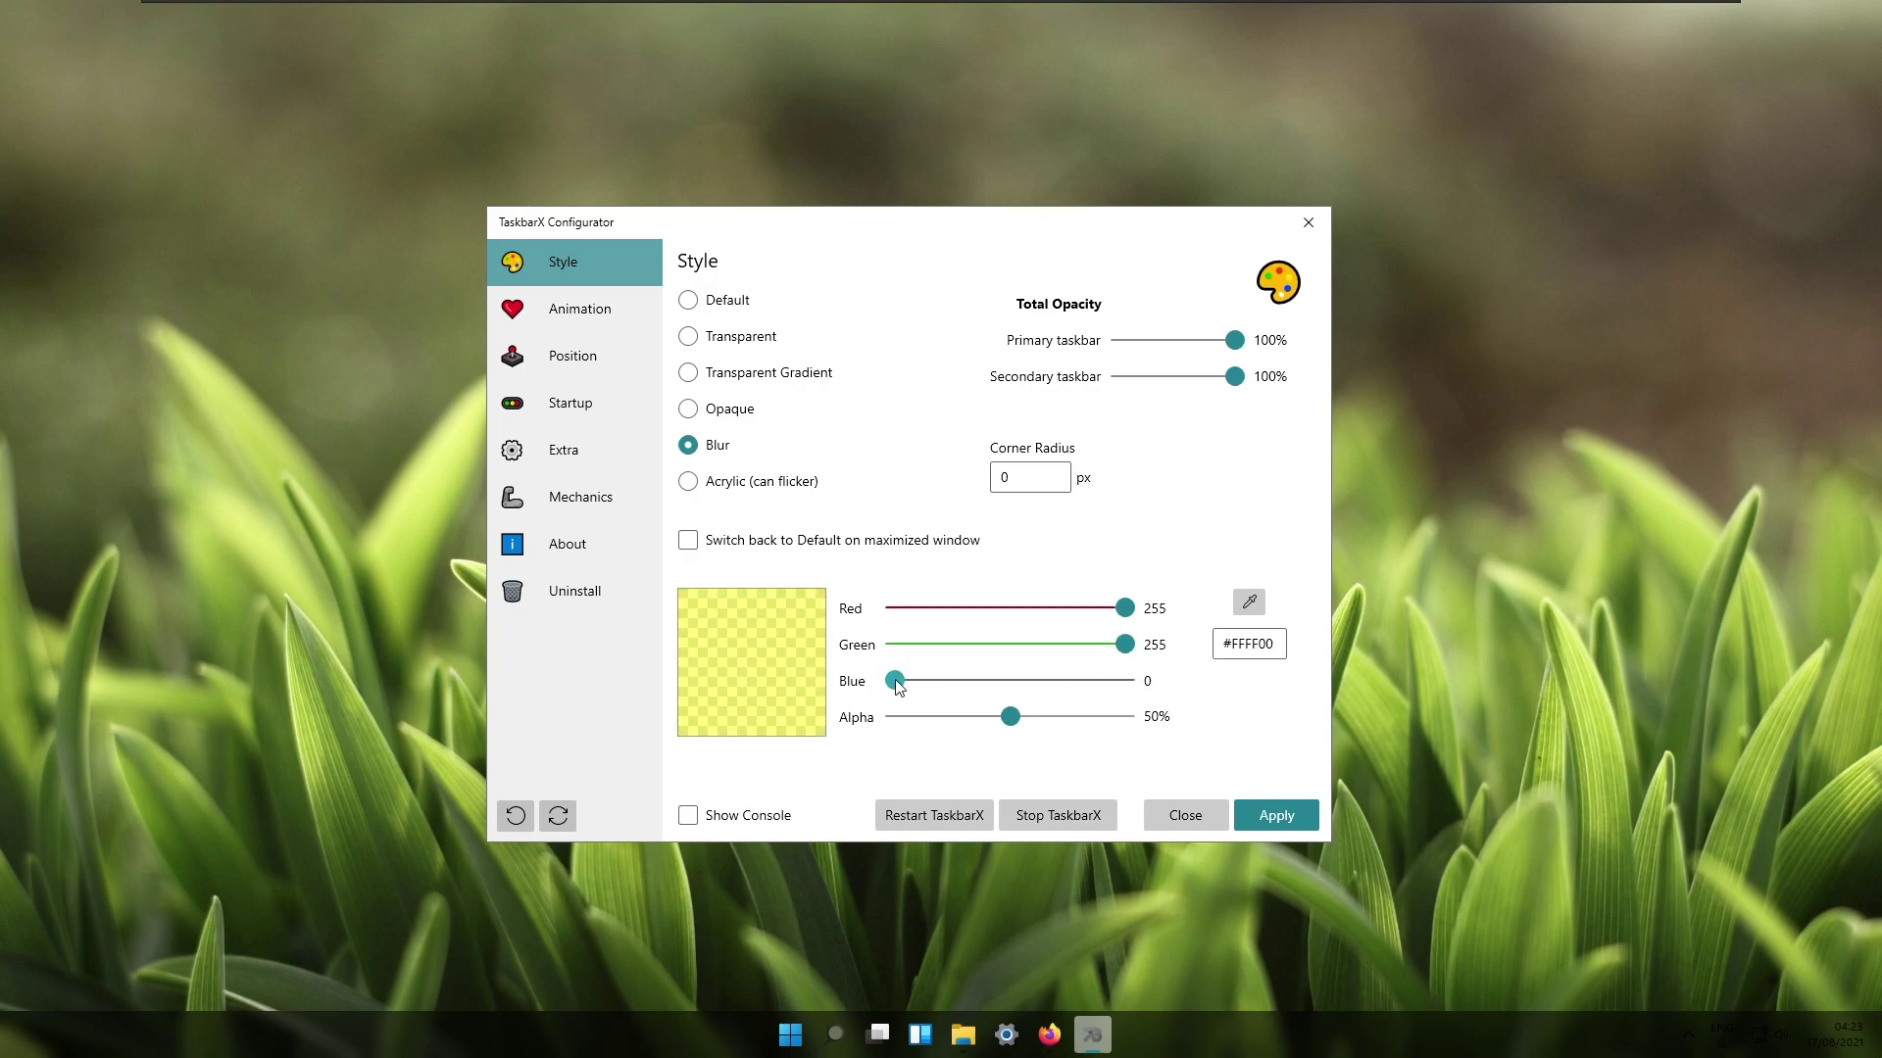
drag(895, 681, 1137, 683)
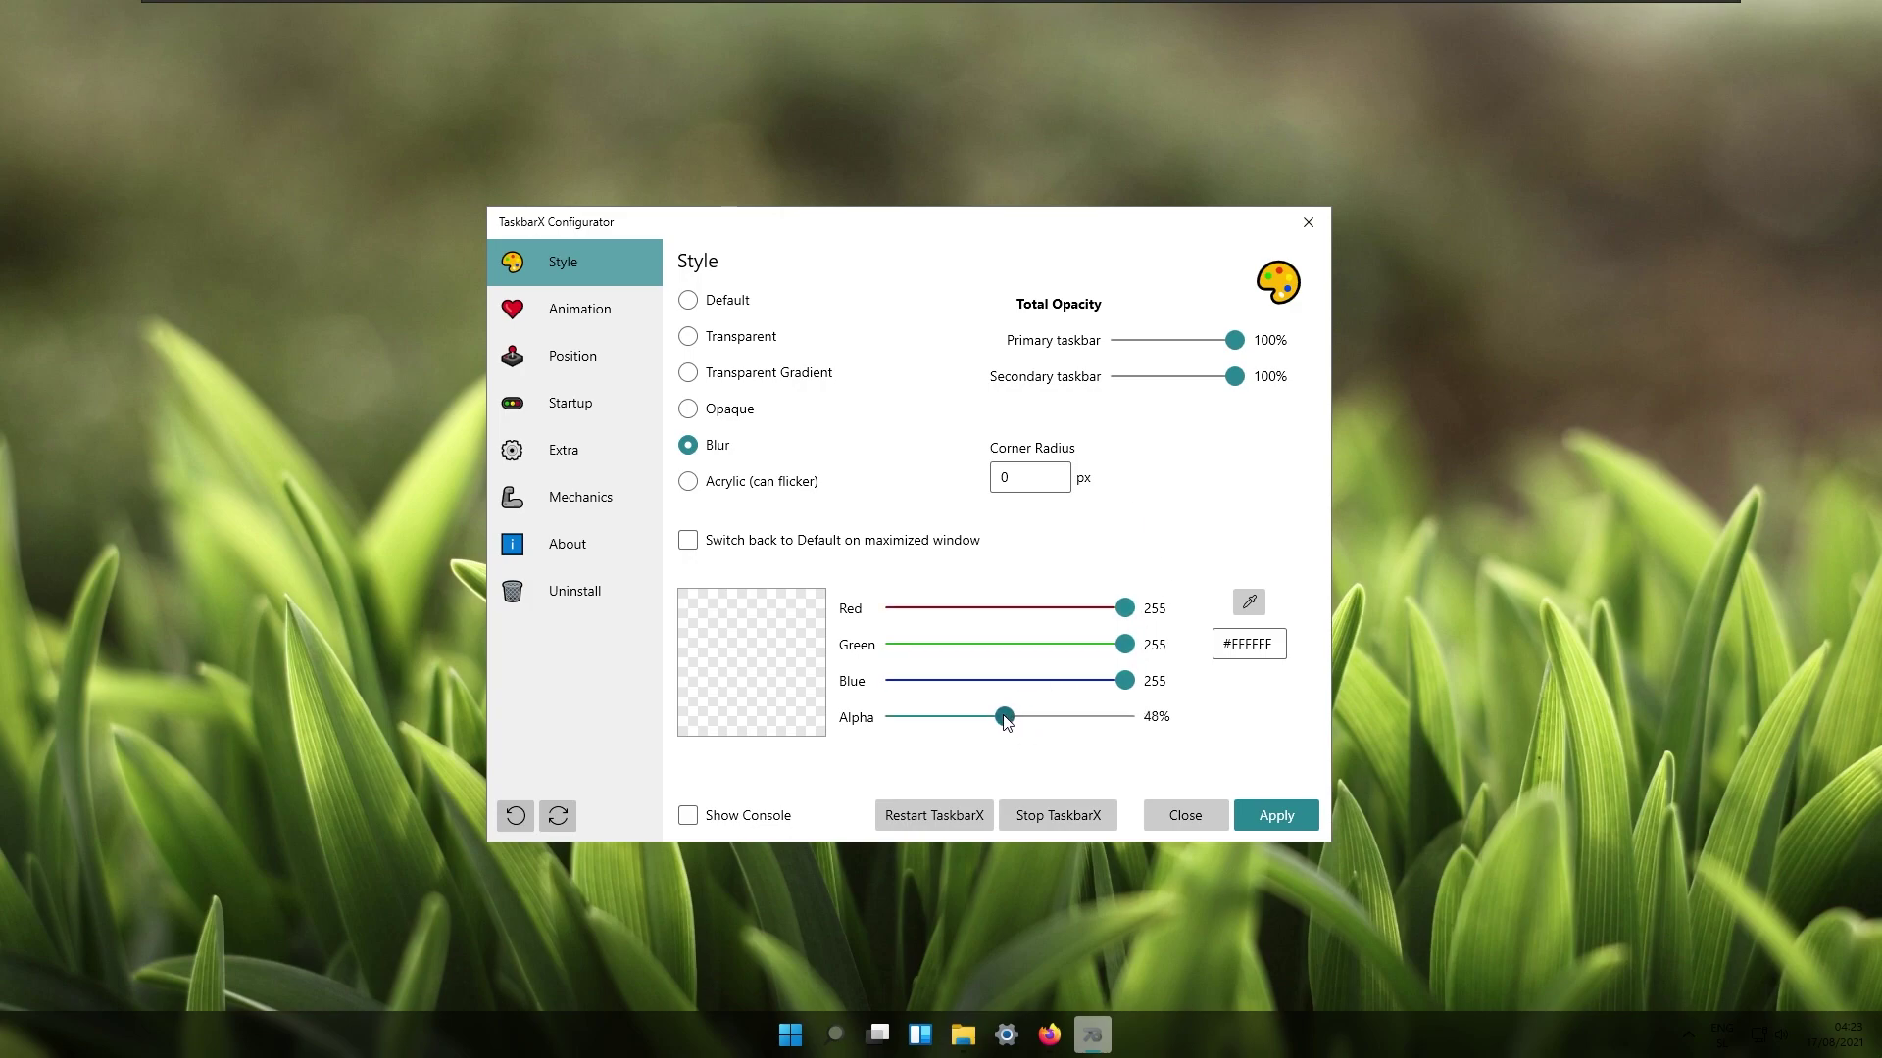
drag(992, 720, 986, 720)
click(1252, 814)
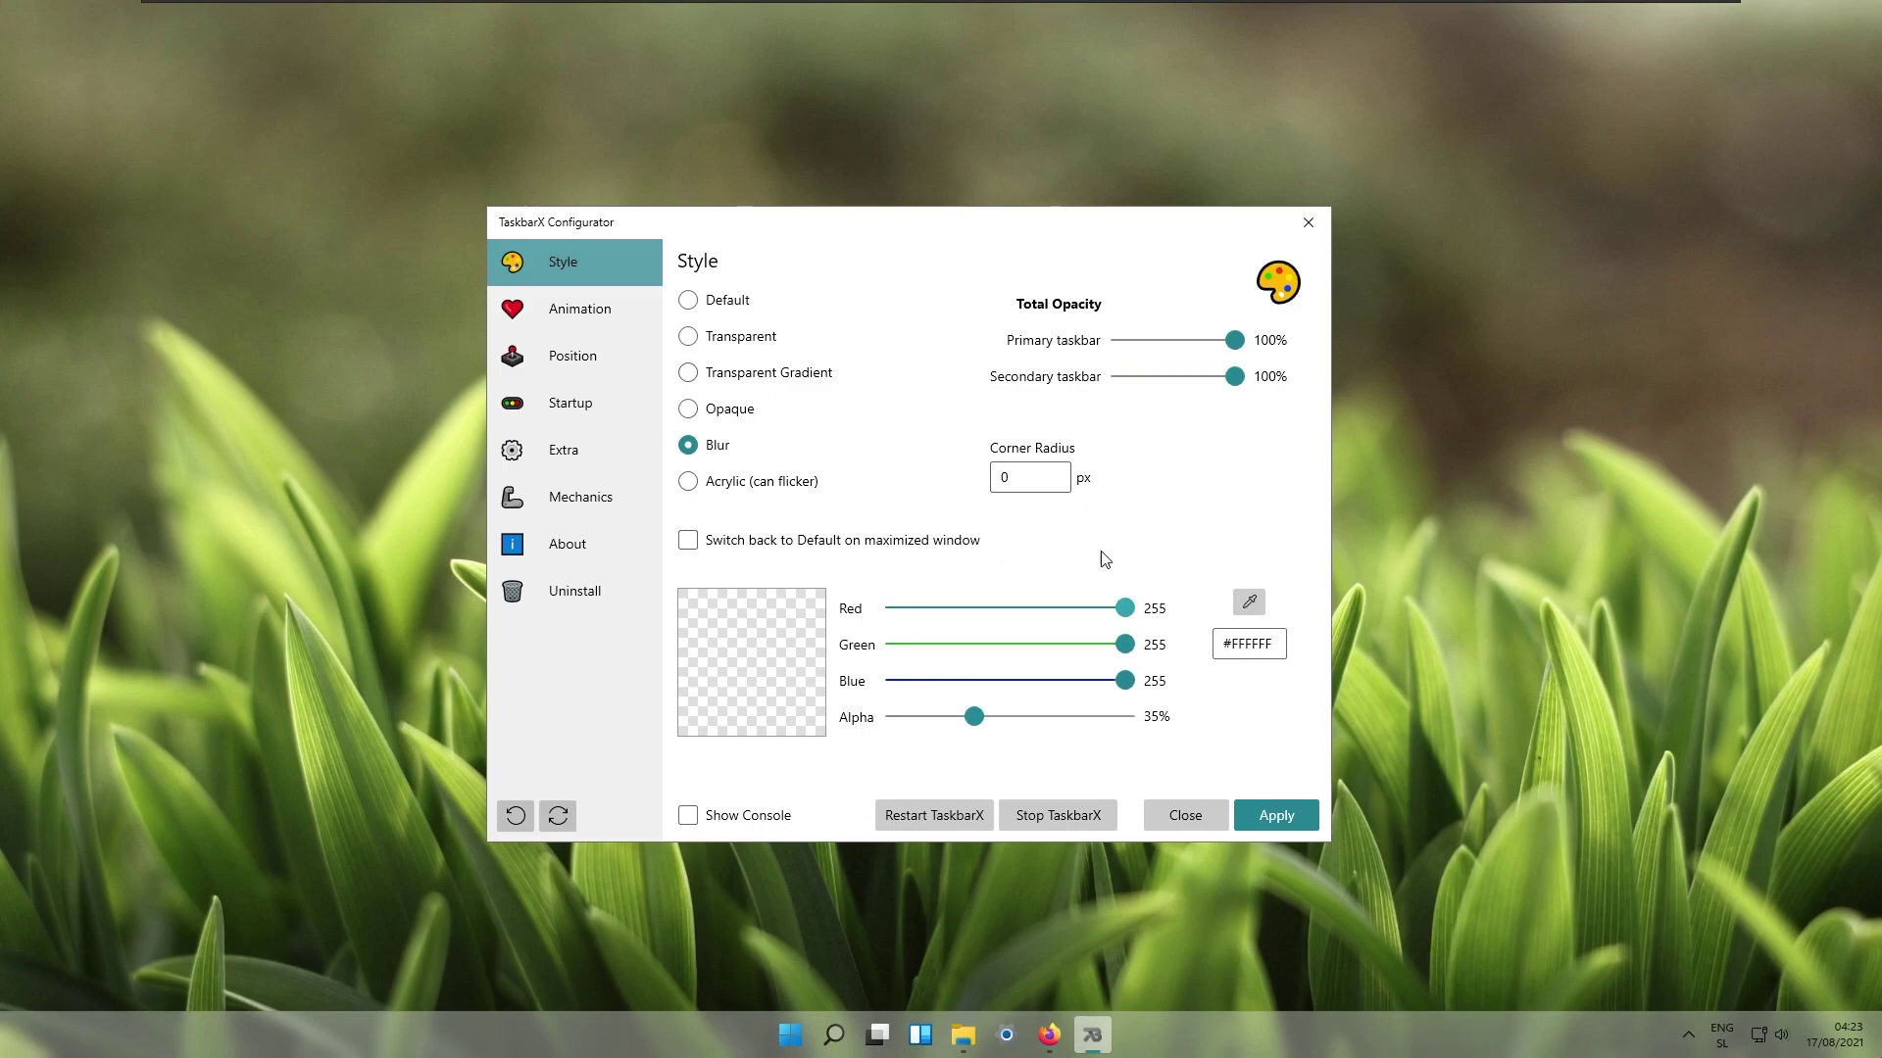
Glance at the Animation page, return to Style, close the configurator, and restore Firefox
click(655, 304)
key(Up)
drag(1129, 221, 1144, 219)
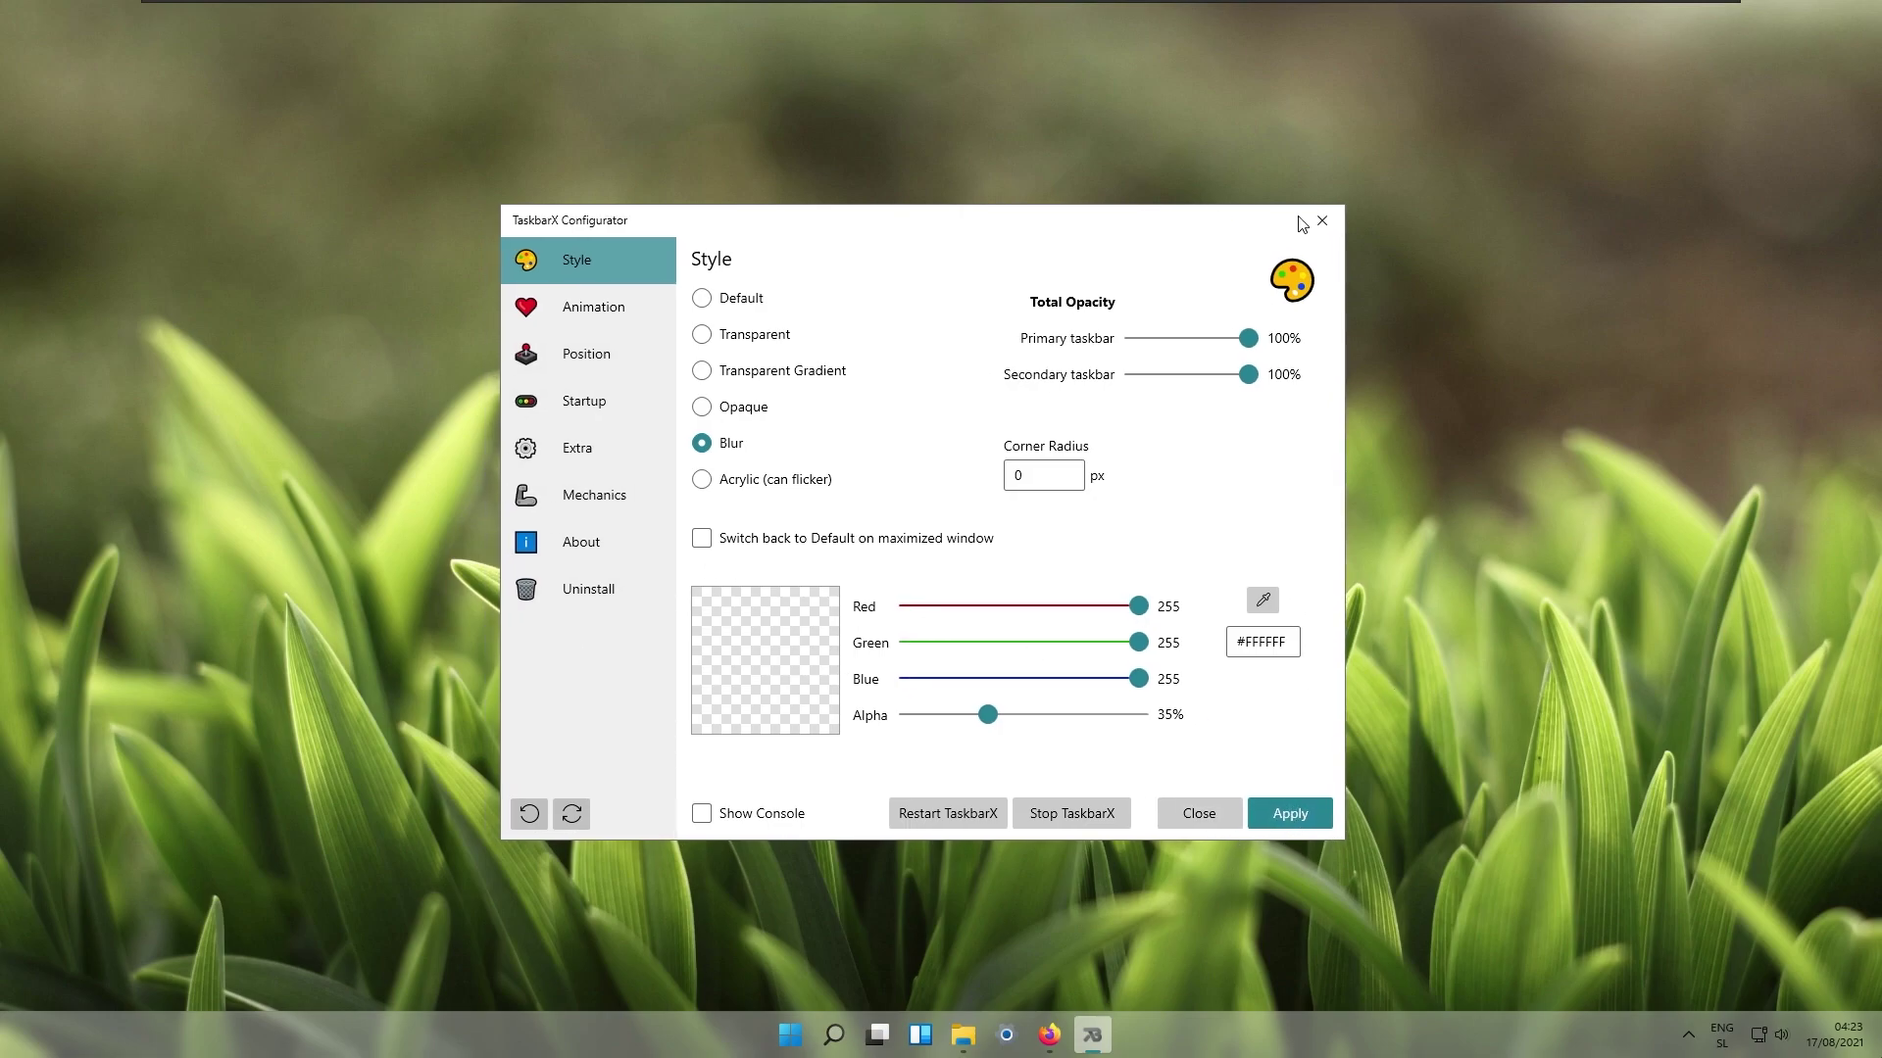
click(1321, 220)
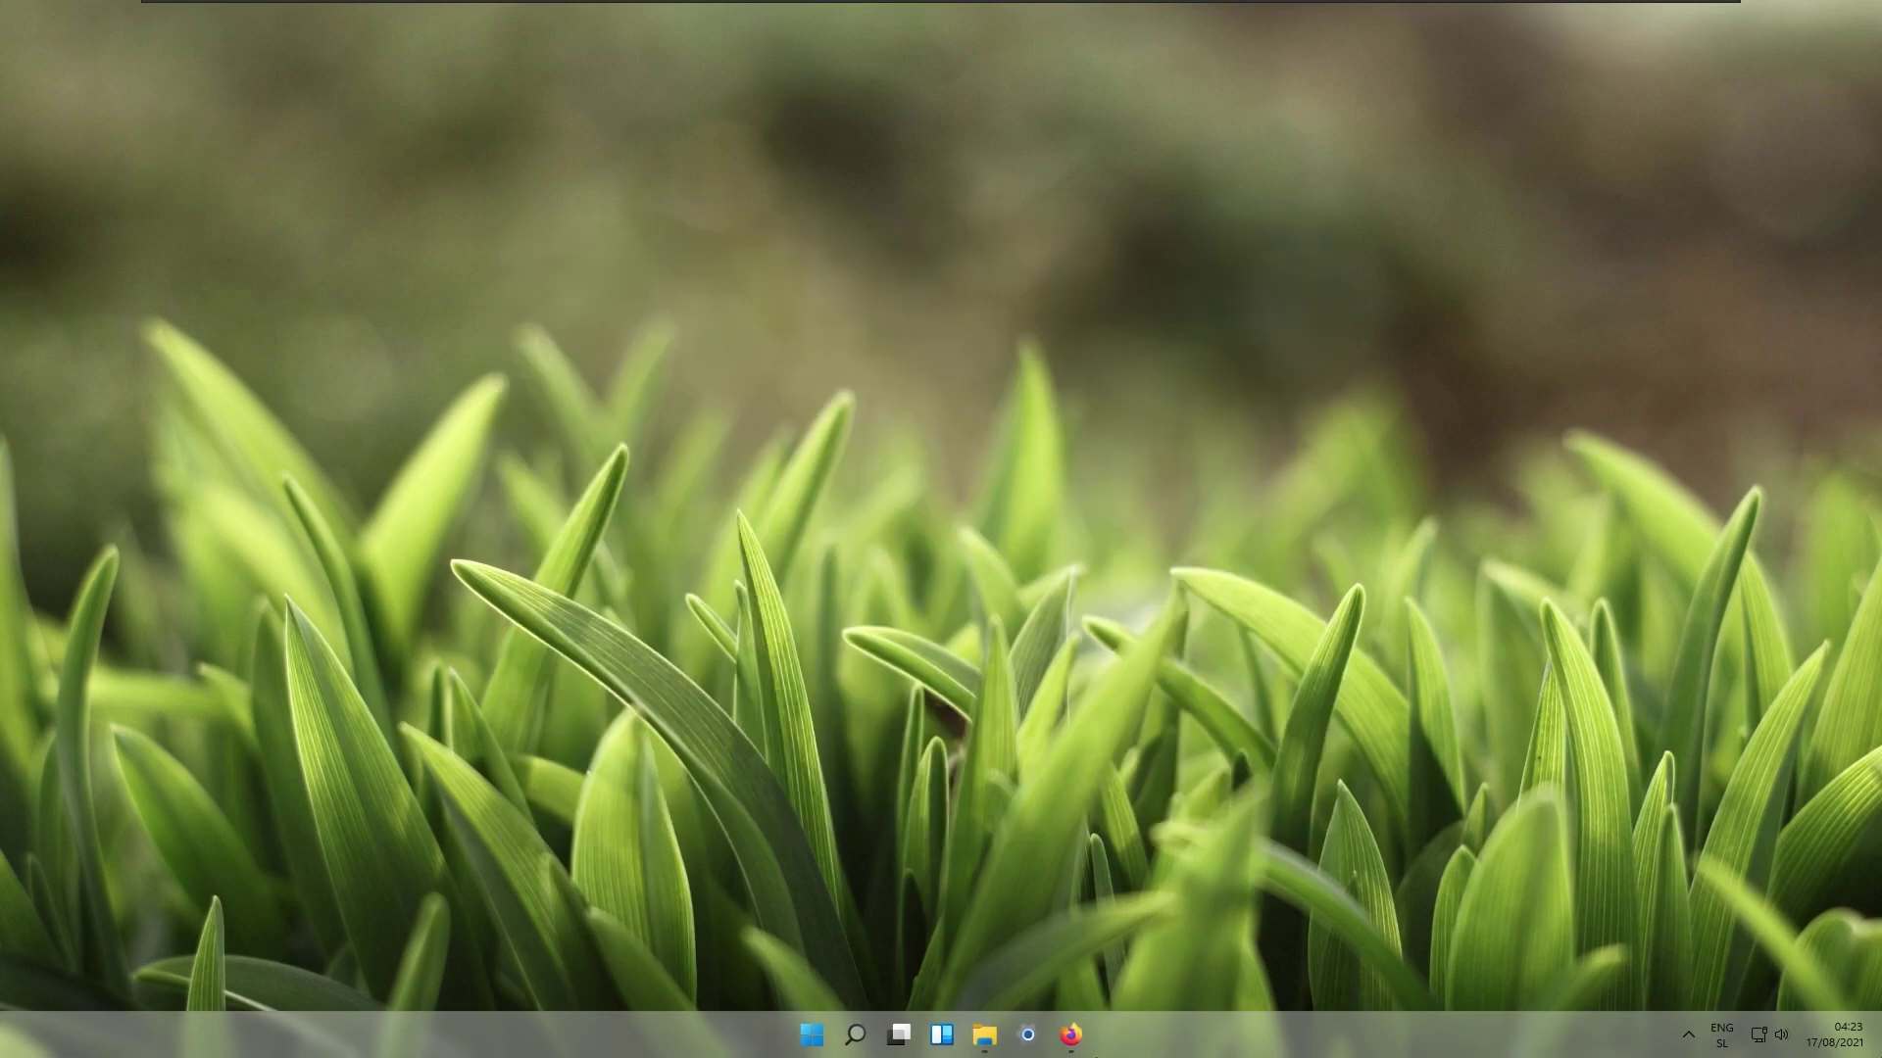
click(1070, 1035)
Google 'rounded taskbar' and open the torchgm/RoundedTB GitHub repository
key(ctrl+l)
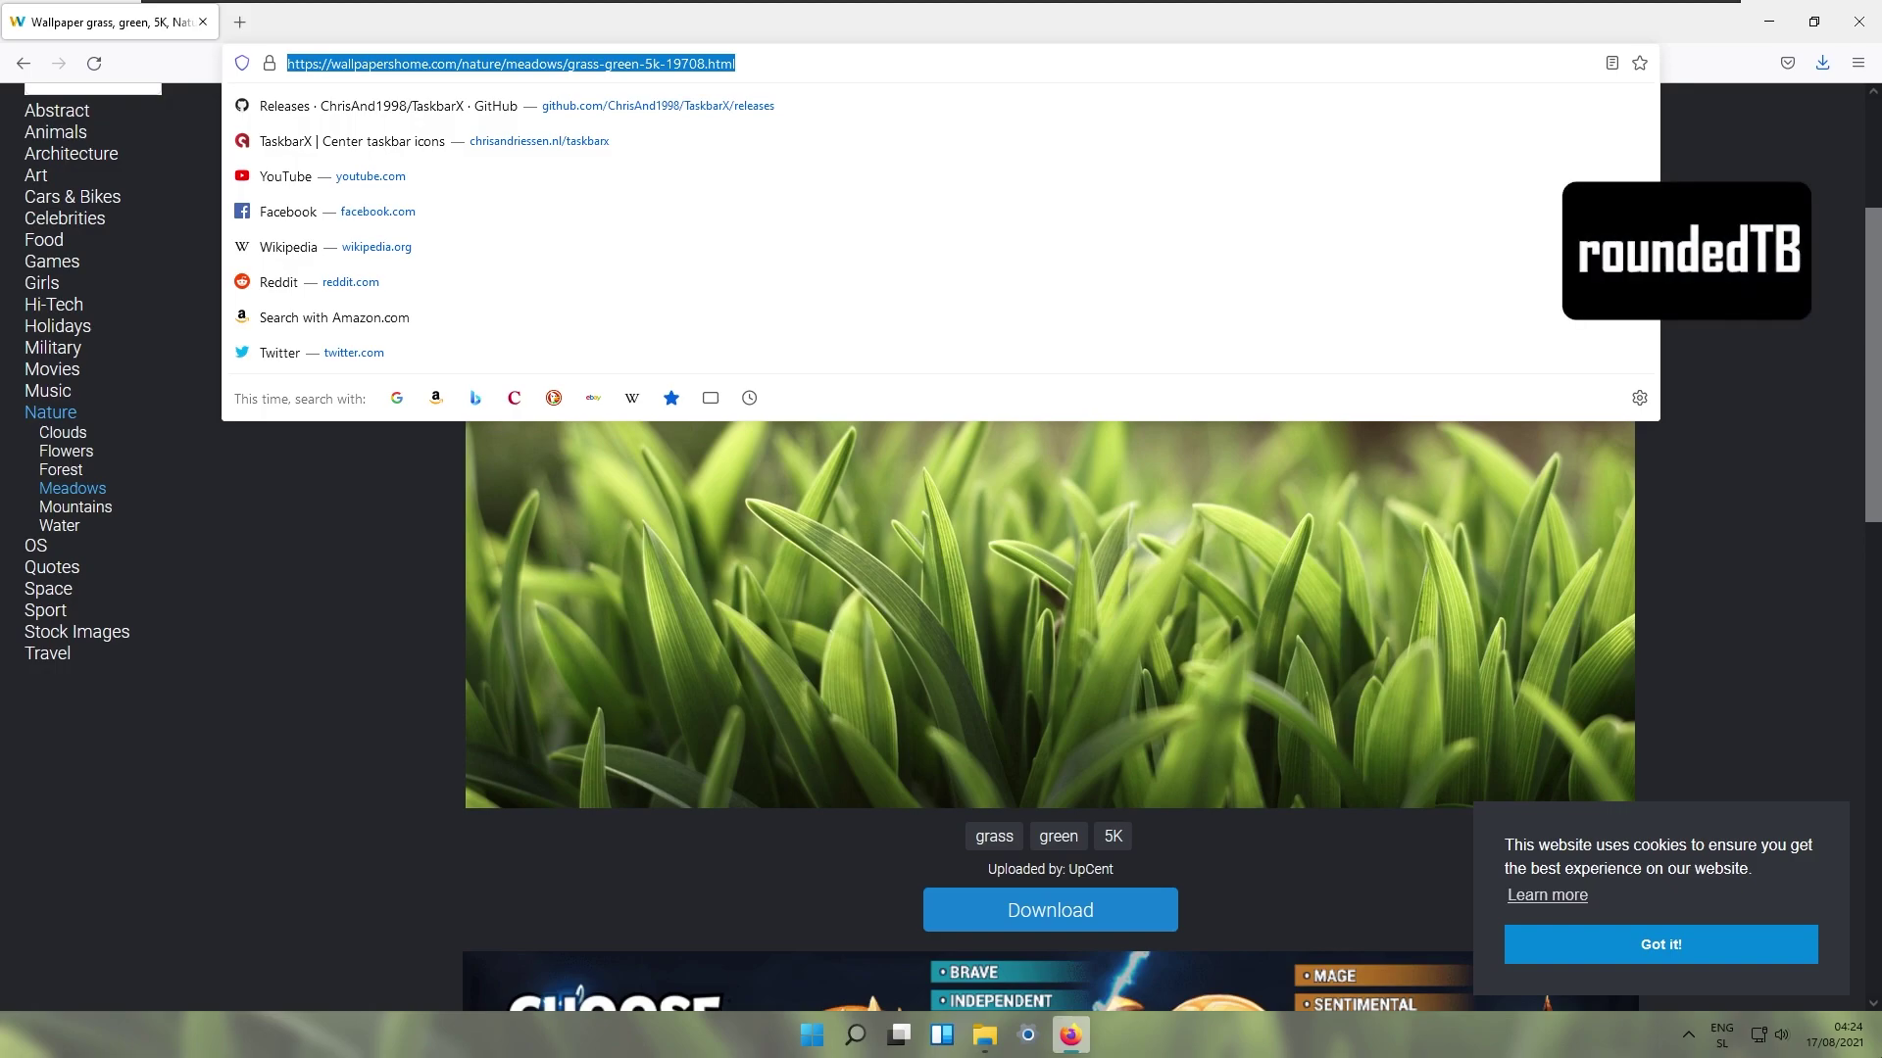
text(rounded)
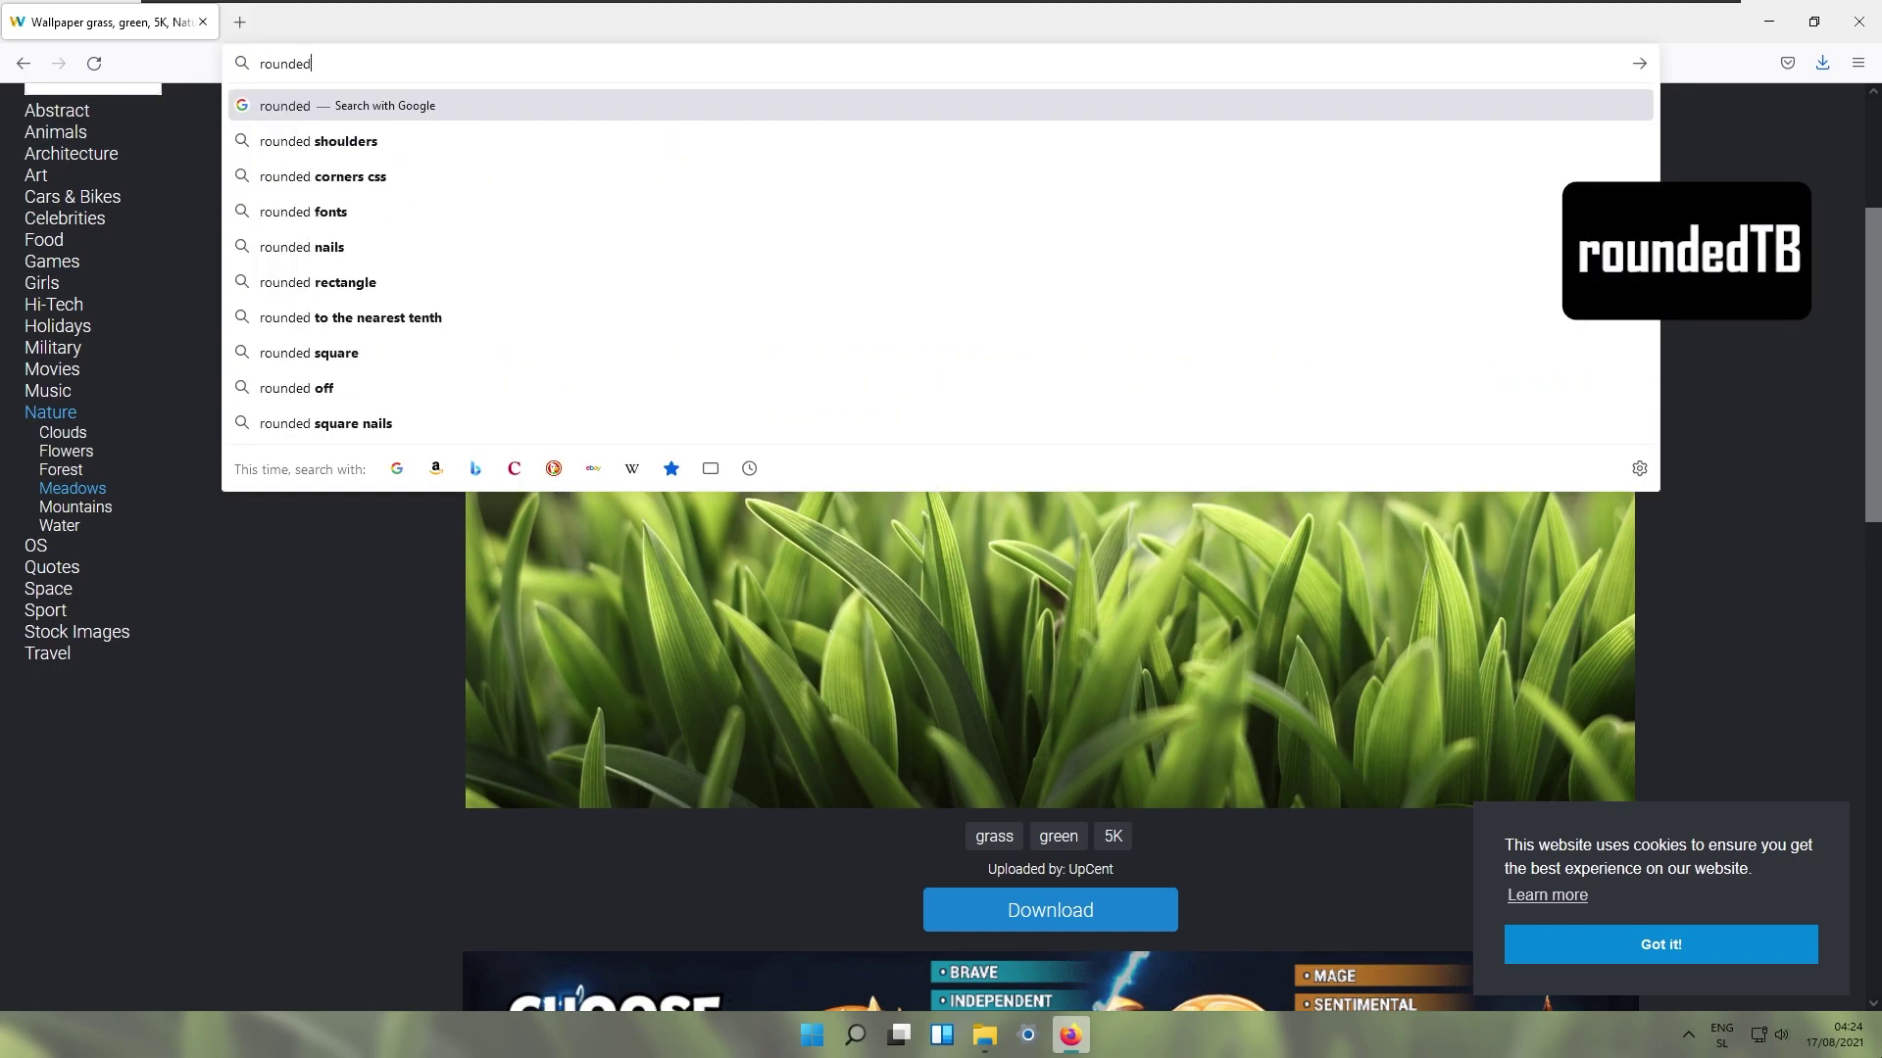
text( taskbar)
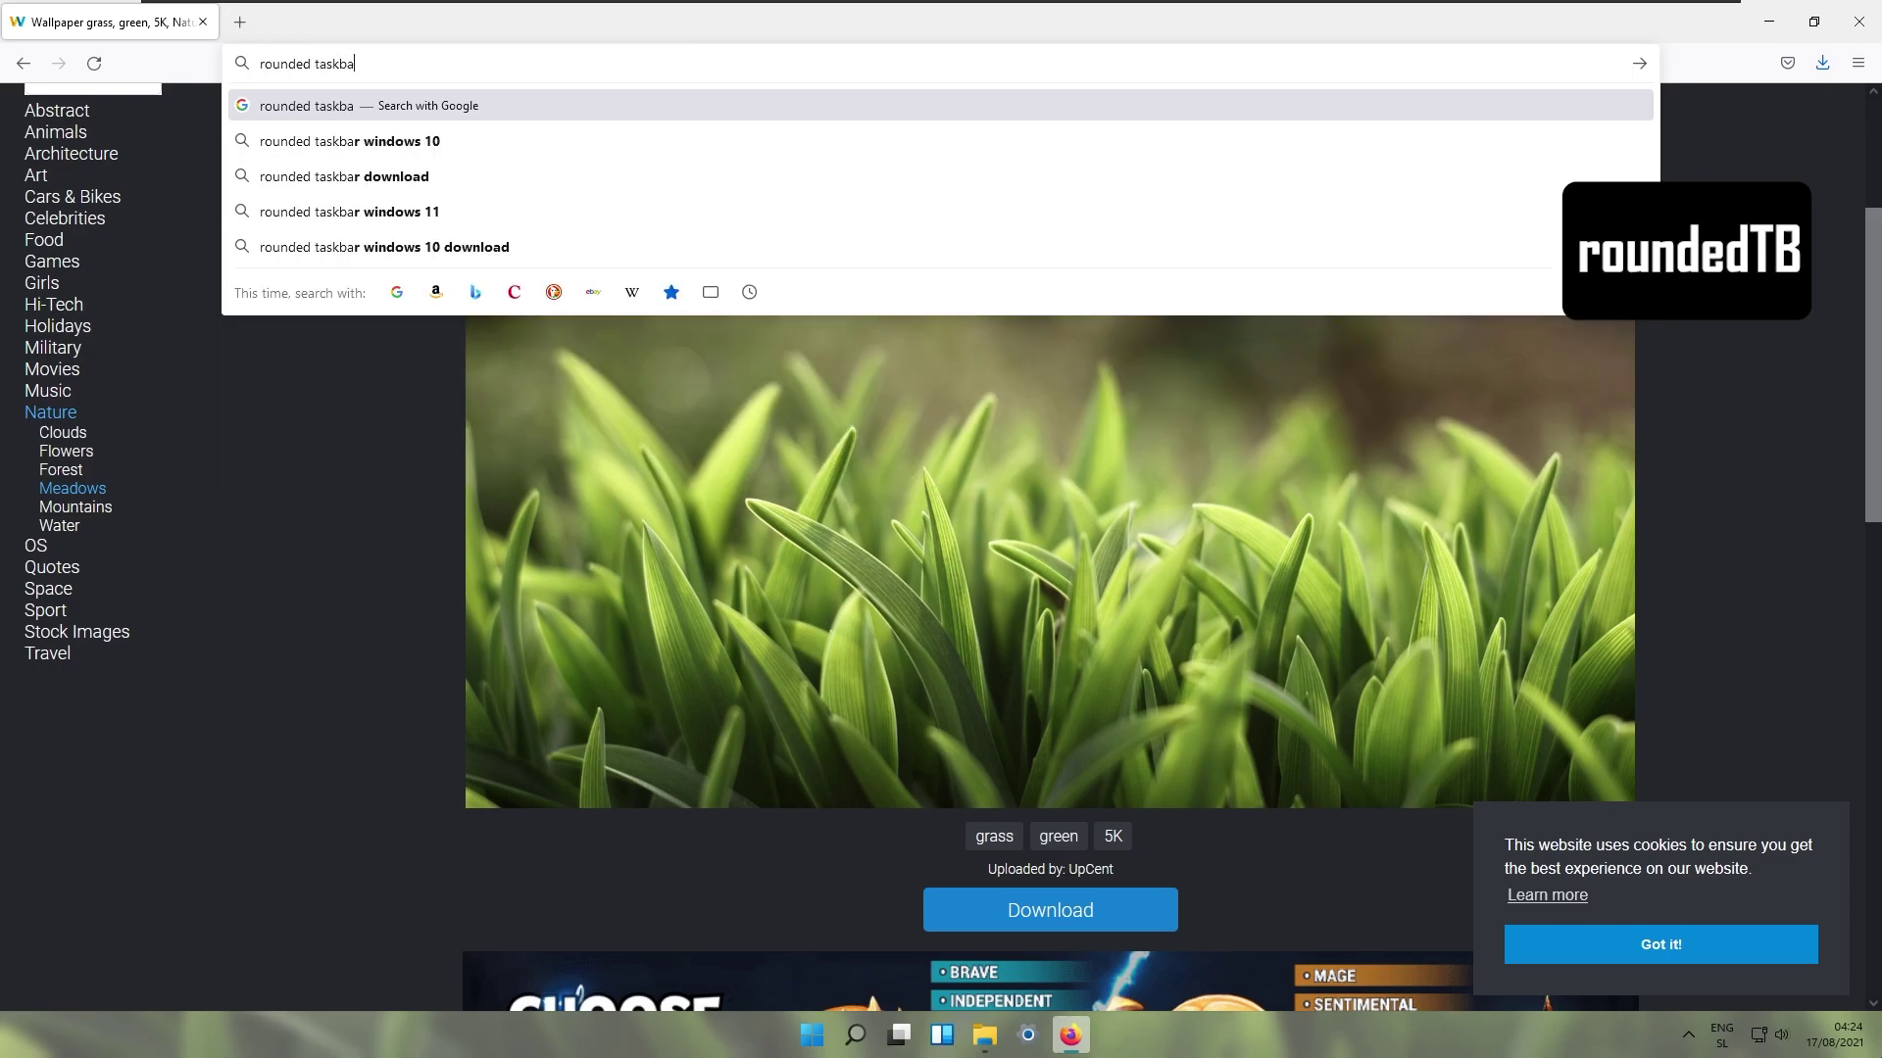
key(Return)
scroll(584, 549, down, 3)
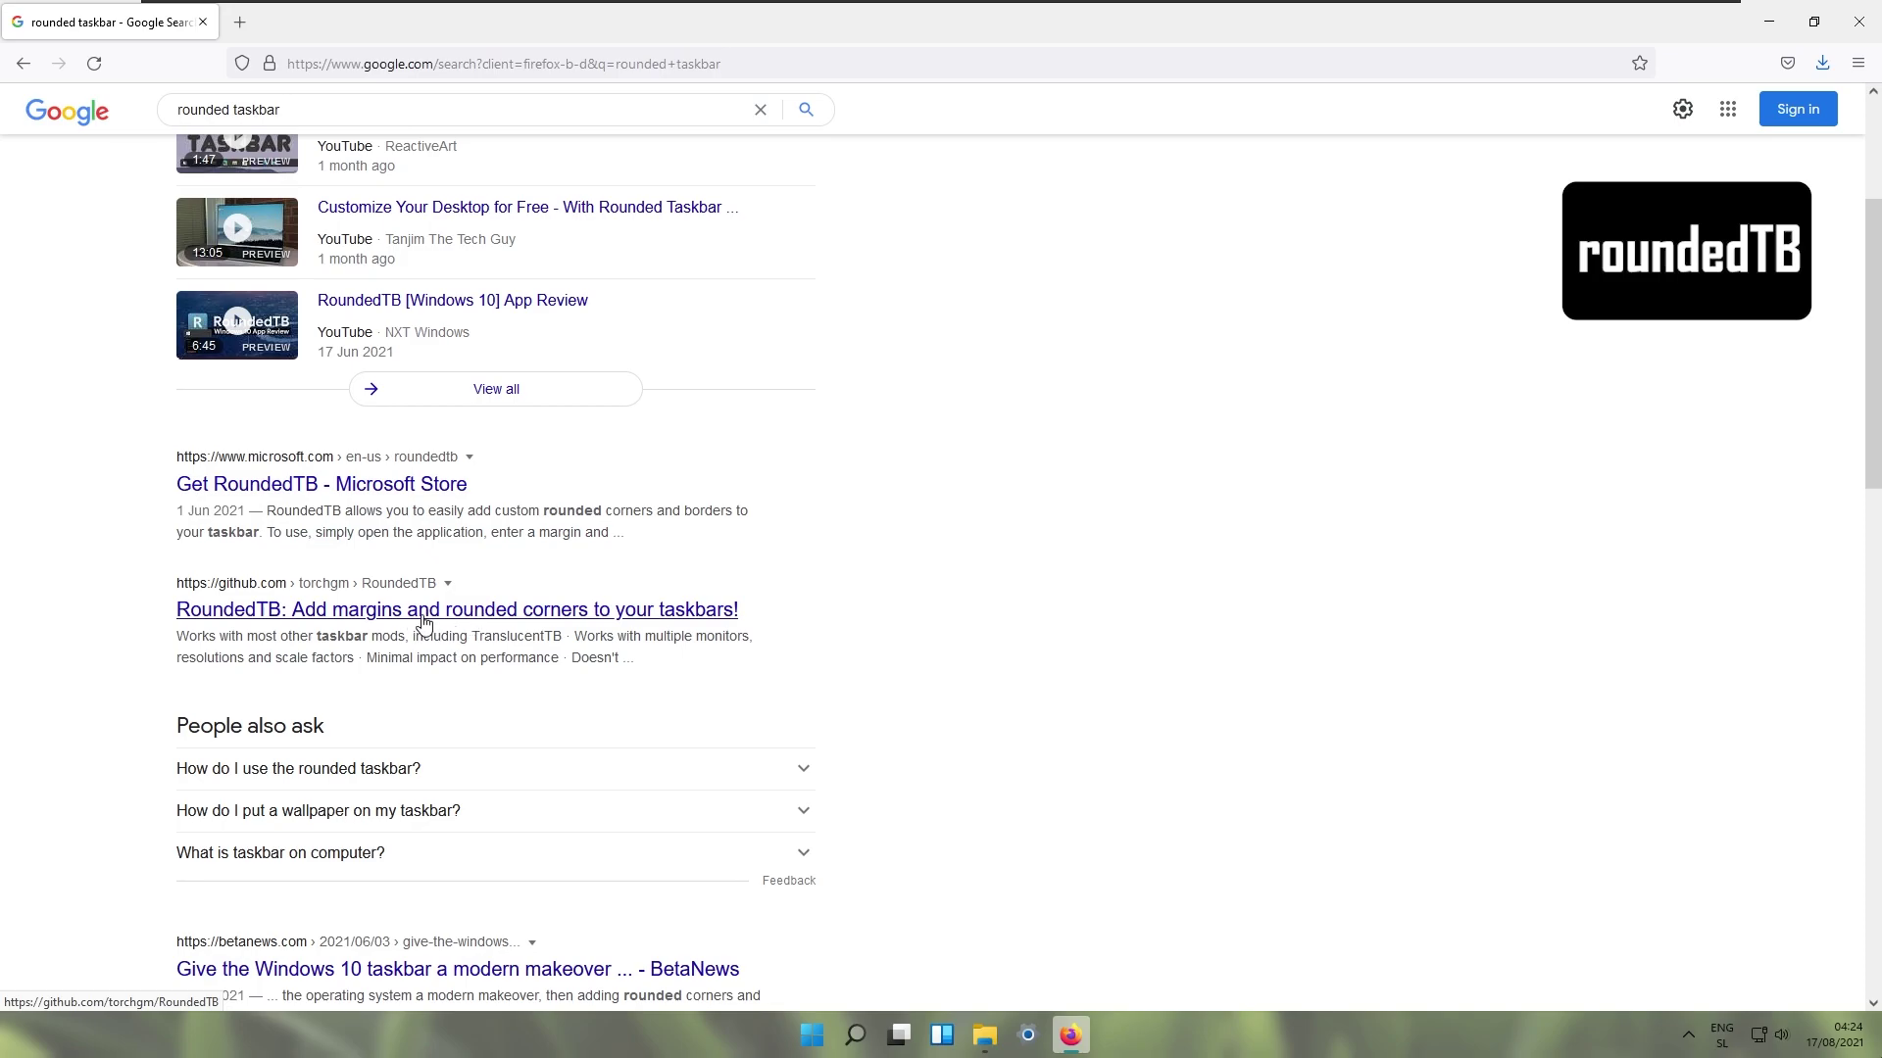
click(315, 609)
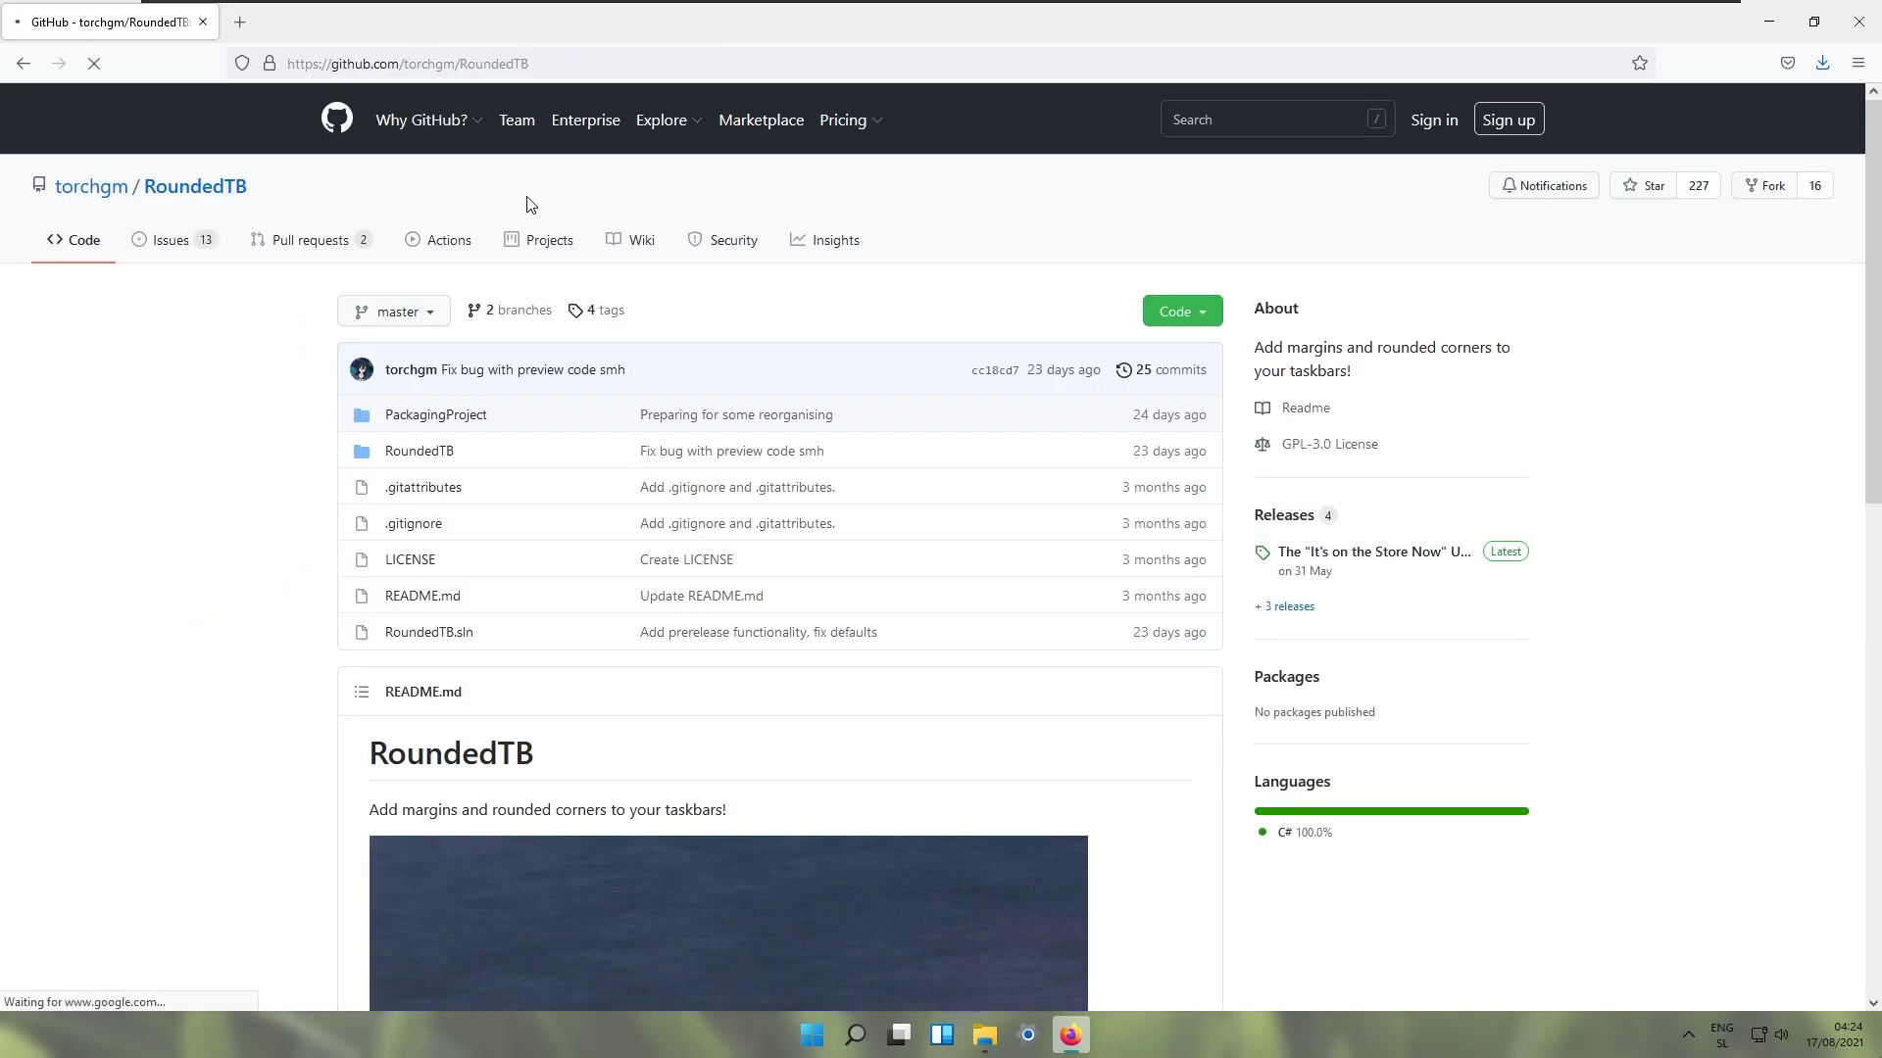
Open the RoundedTB releases page and expand the release's Assets list
click(1274, 560)
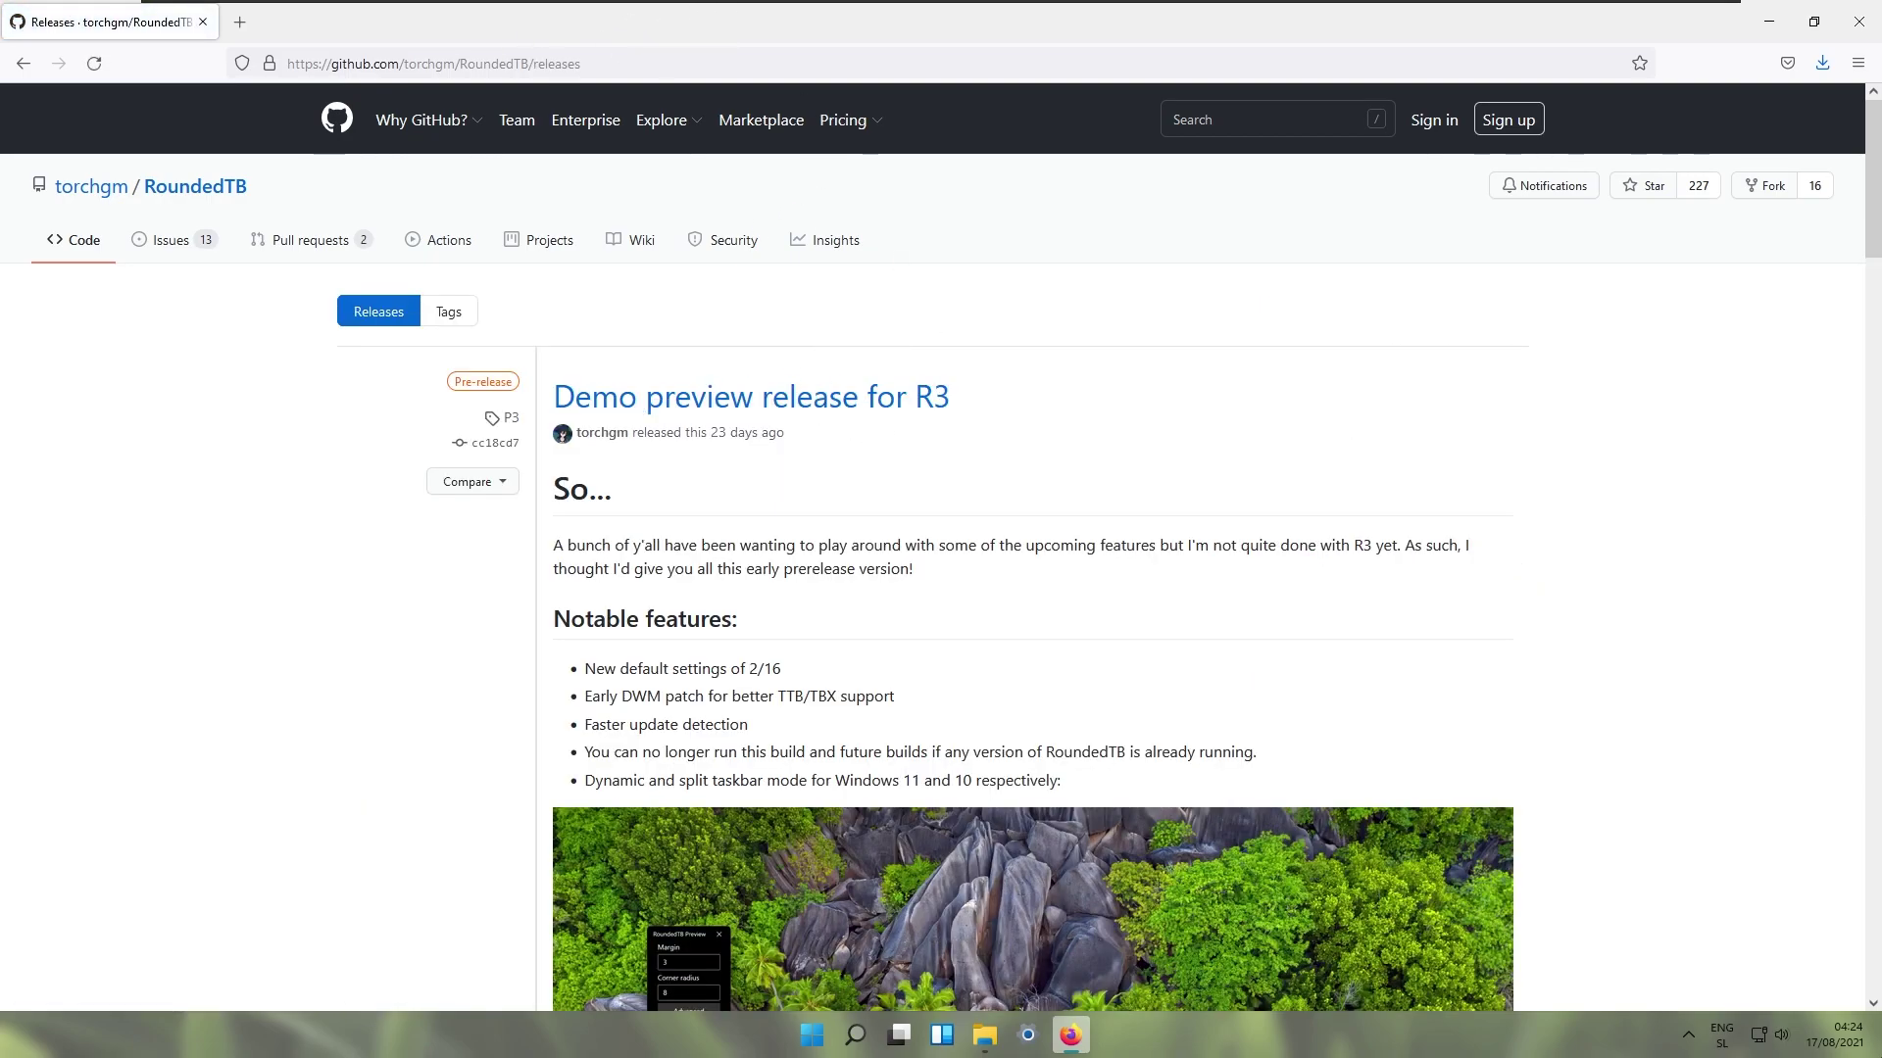
scroll(762, 384, down, 2)
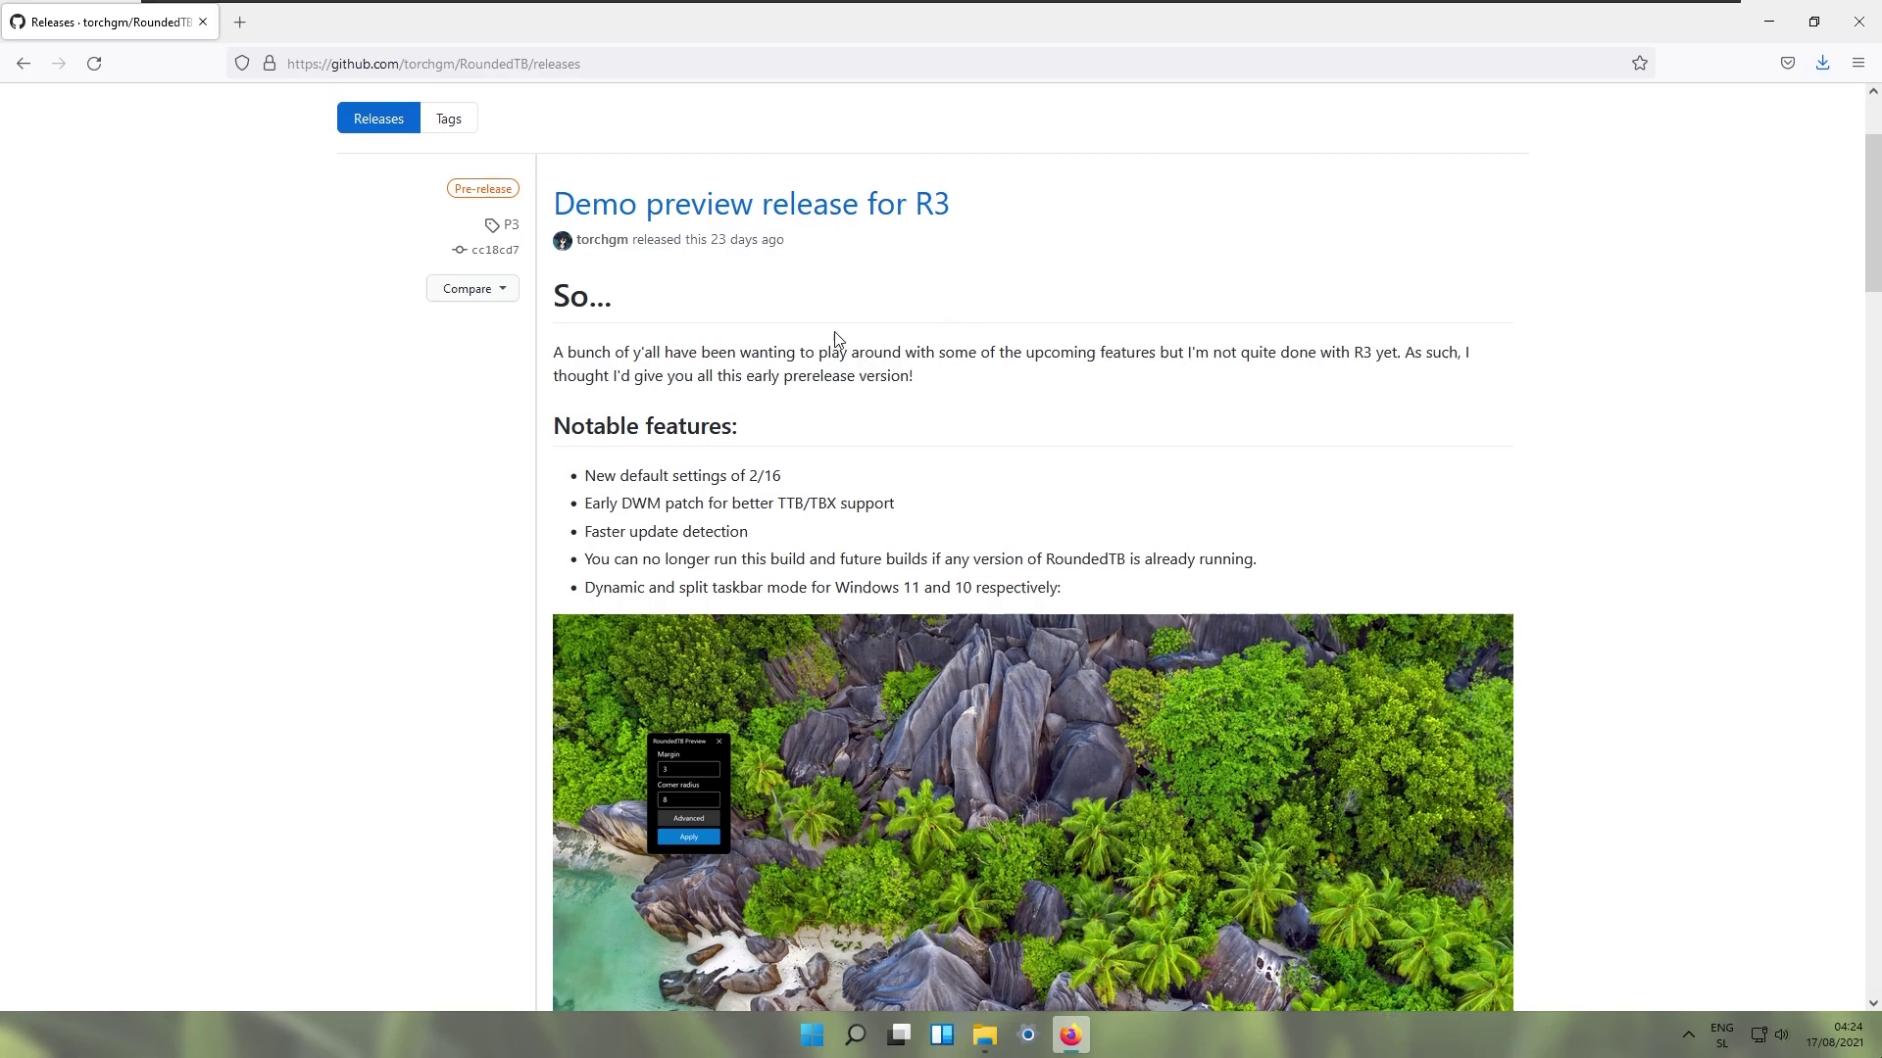
scroll(836, 338, up, 2)
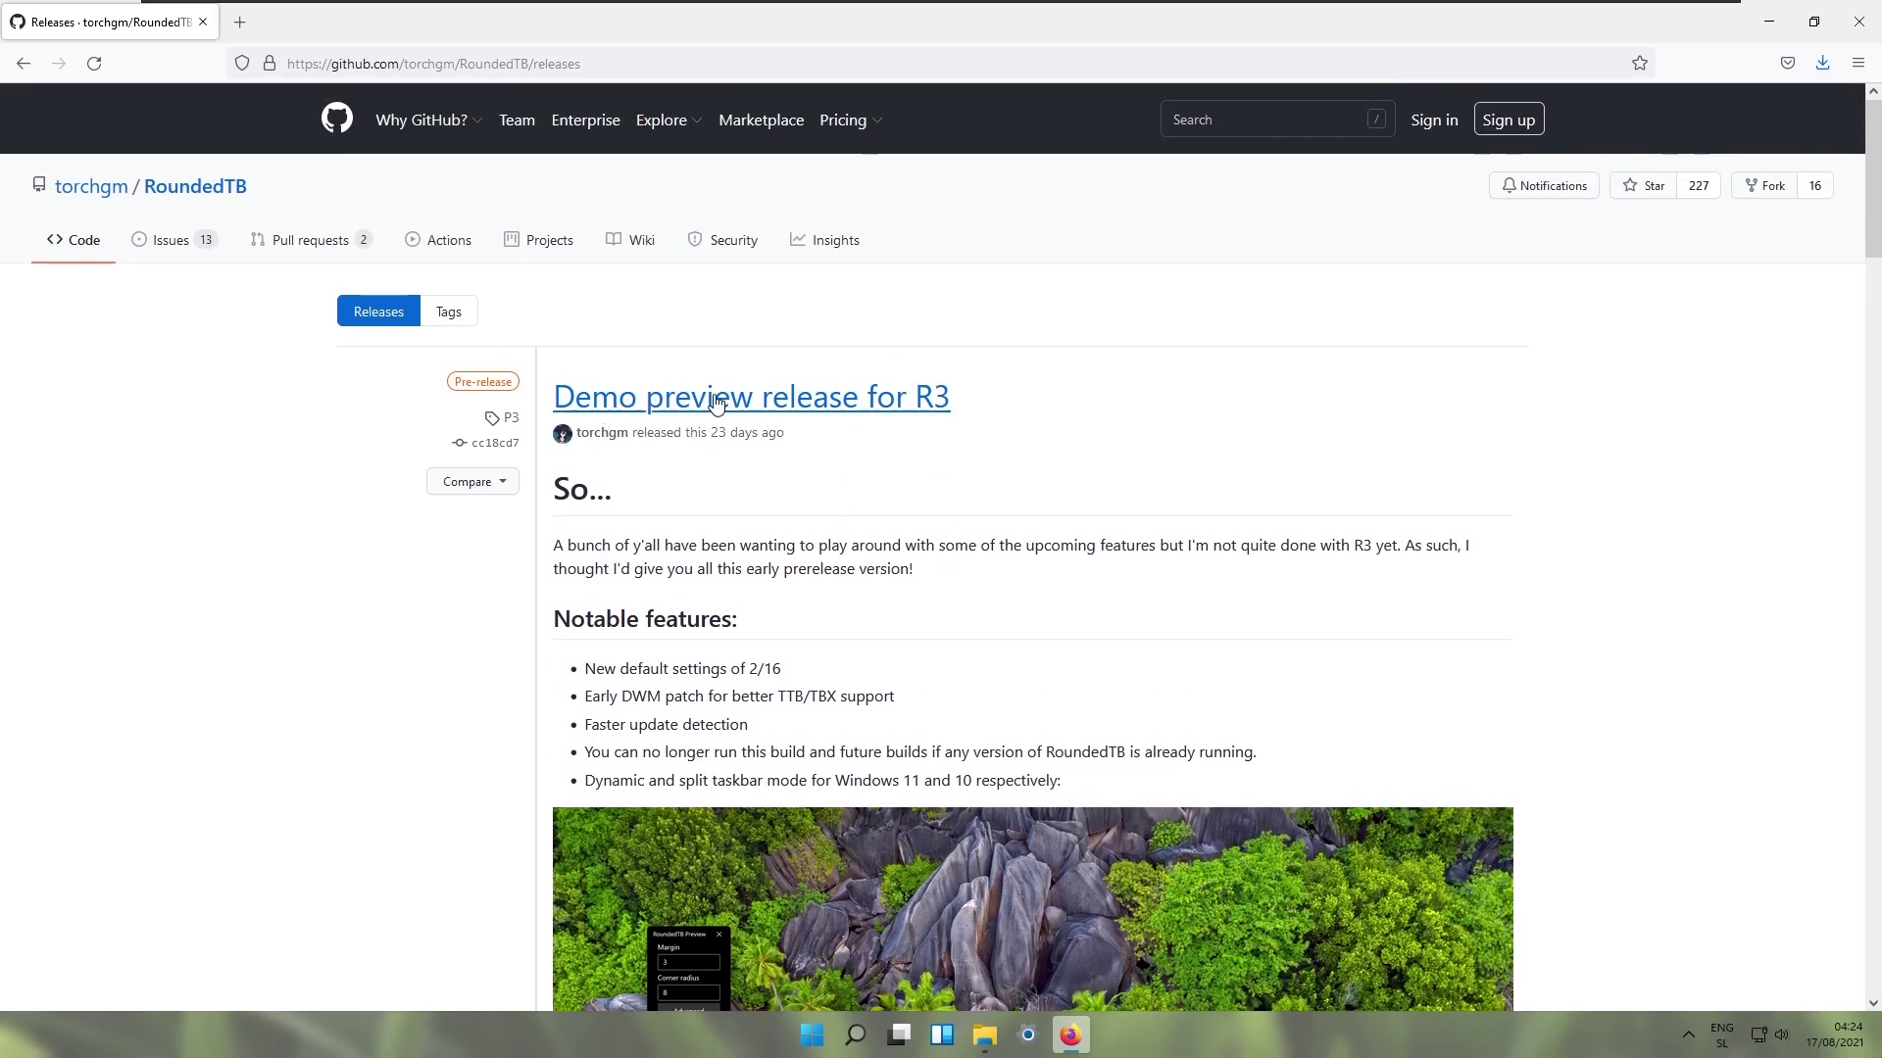
scroll(867, 425, down, 9)
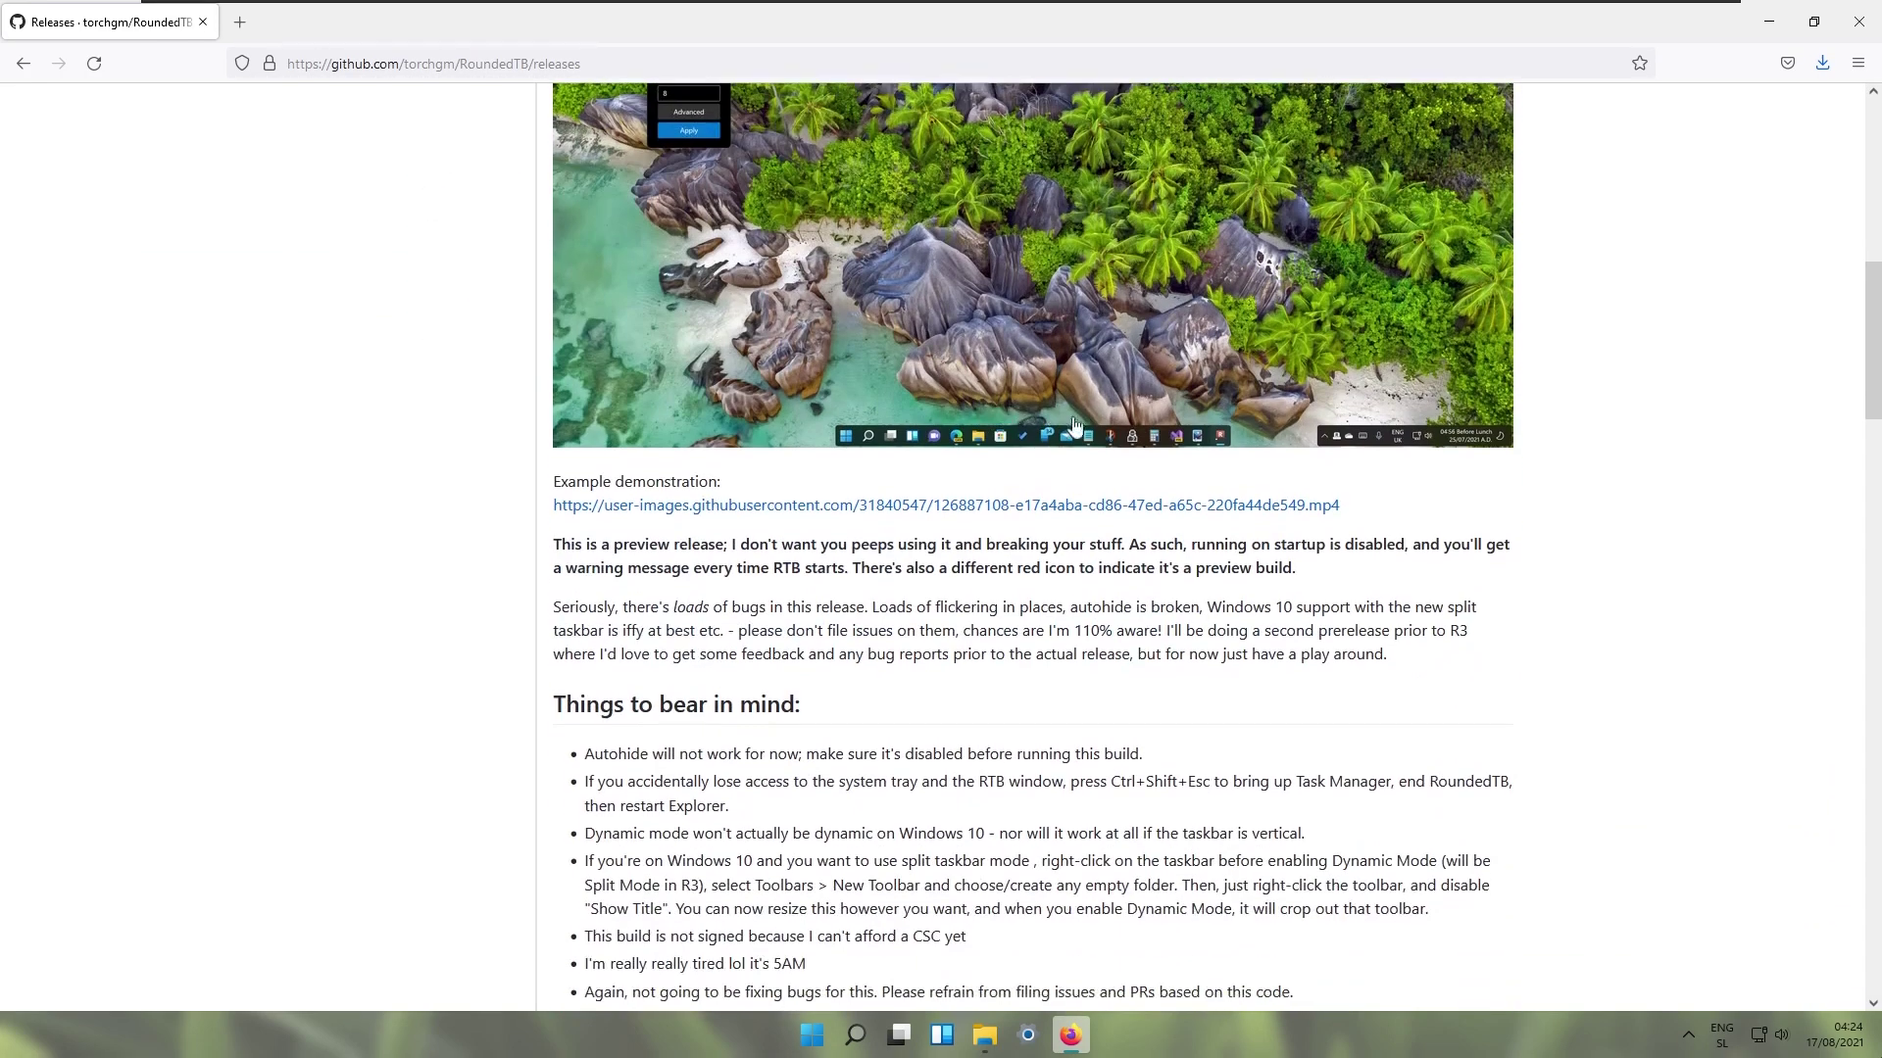
scroll(1031, 517, up, 2)
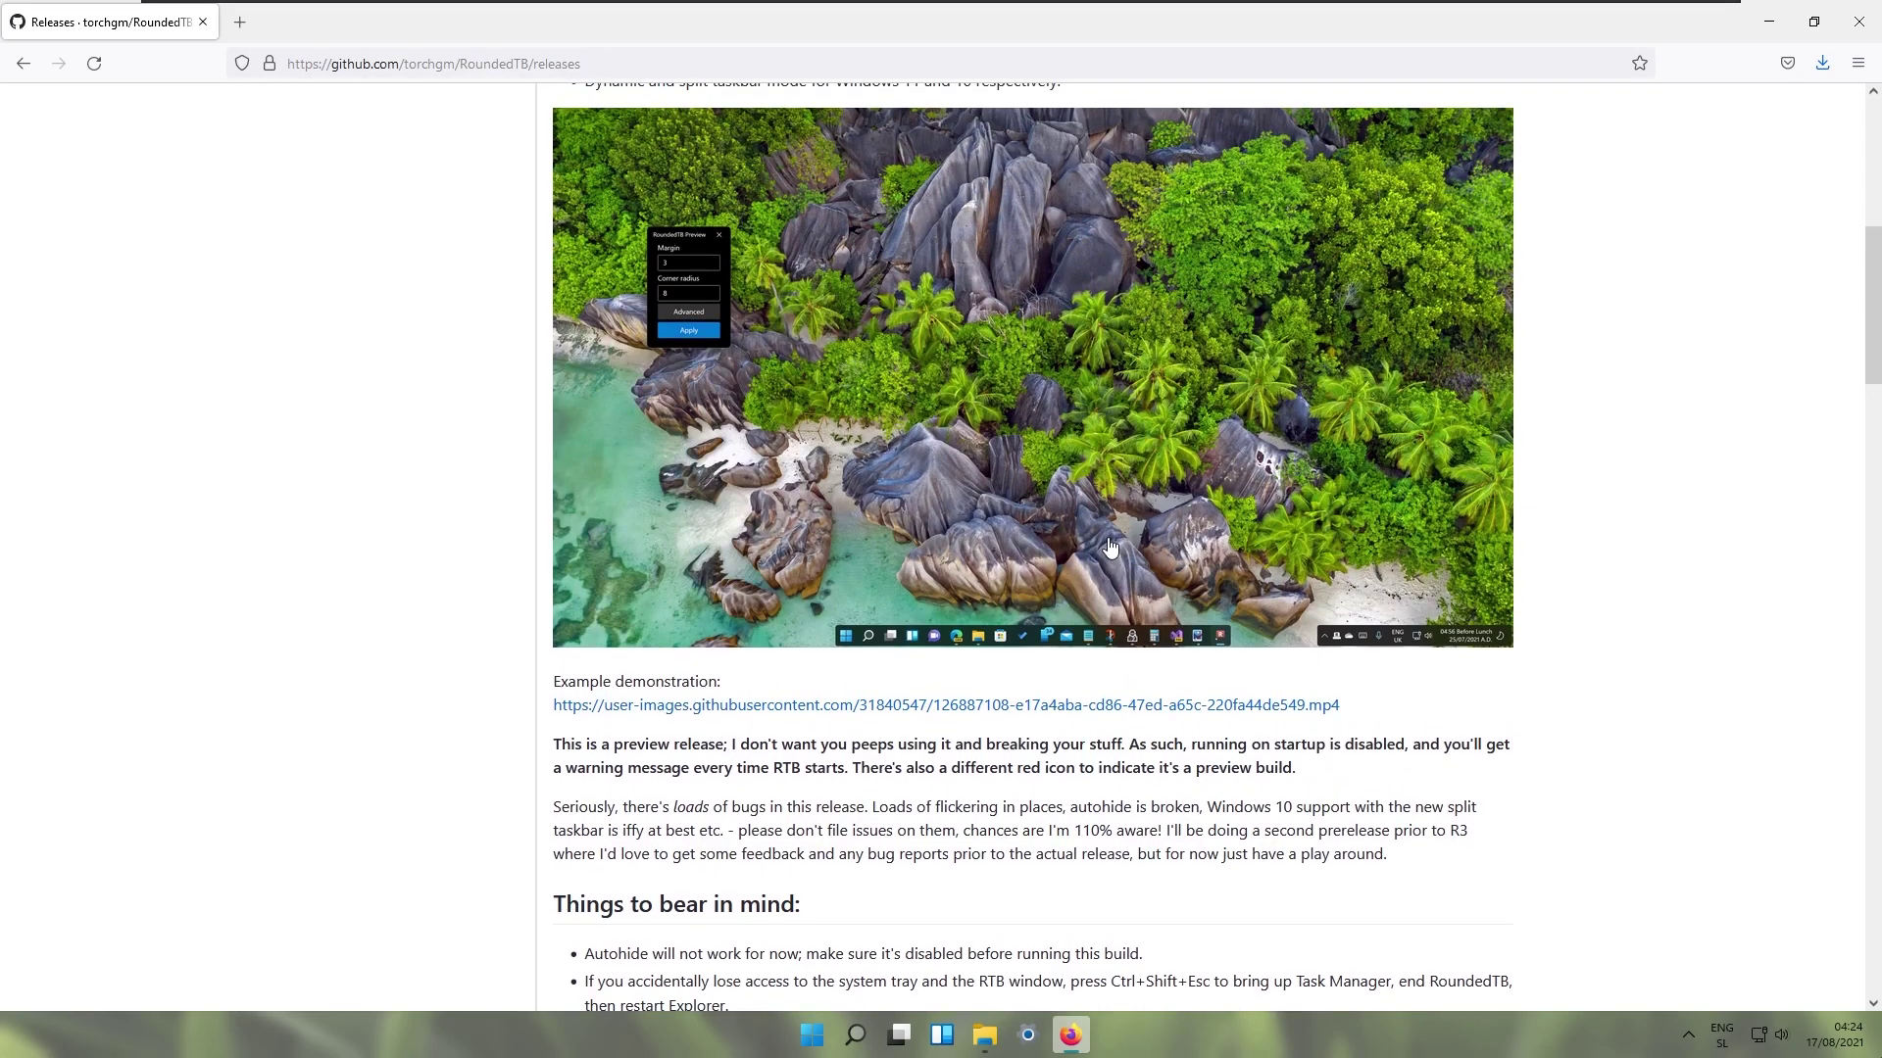
scroll(841, 704, down, 3)
scroll(840, 704, down, 4)
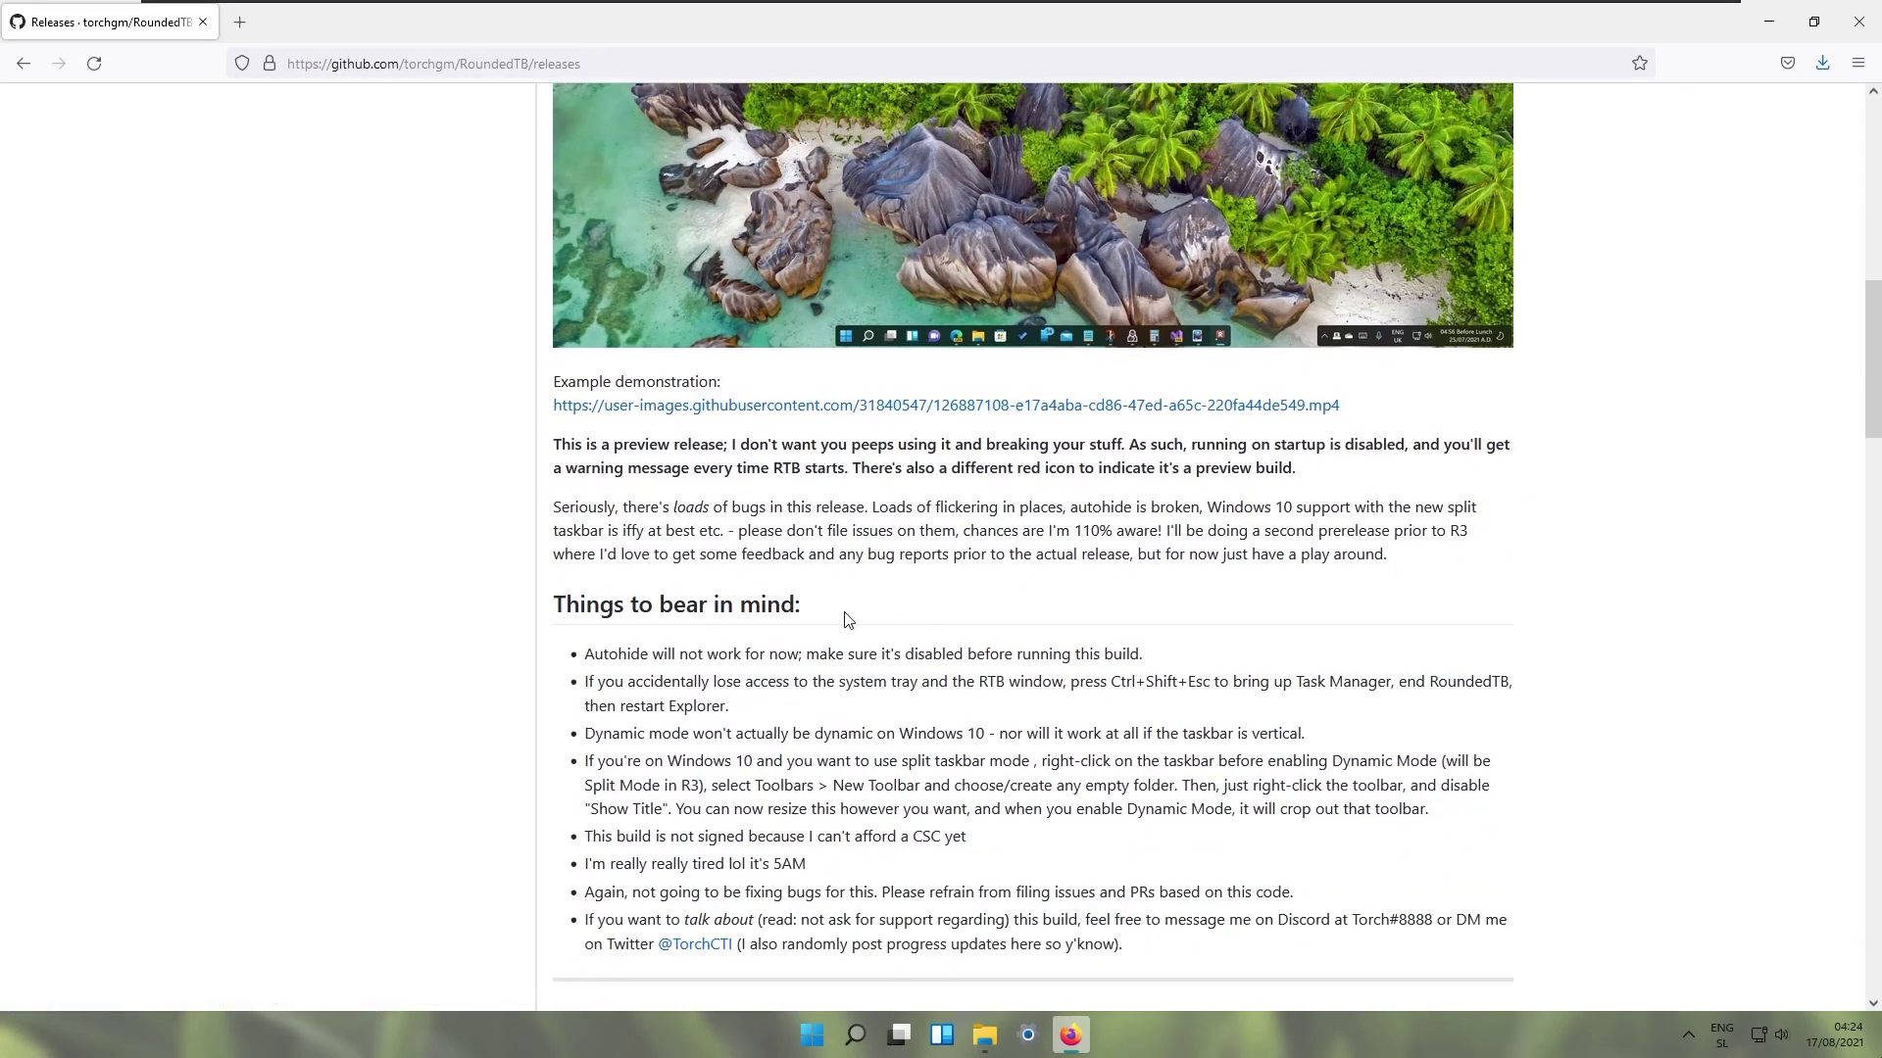
click(562, 774)
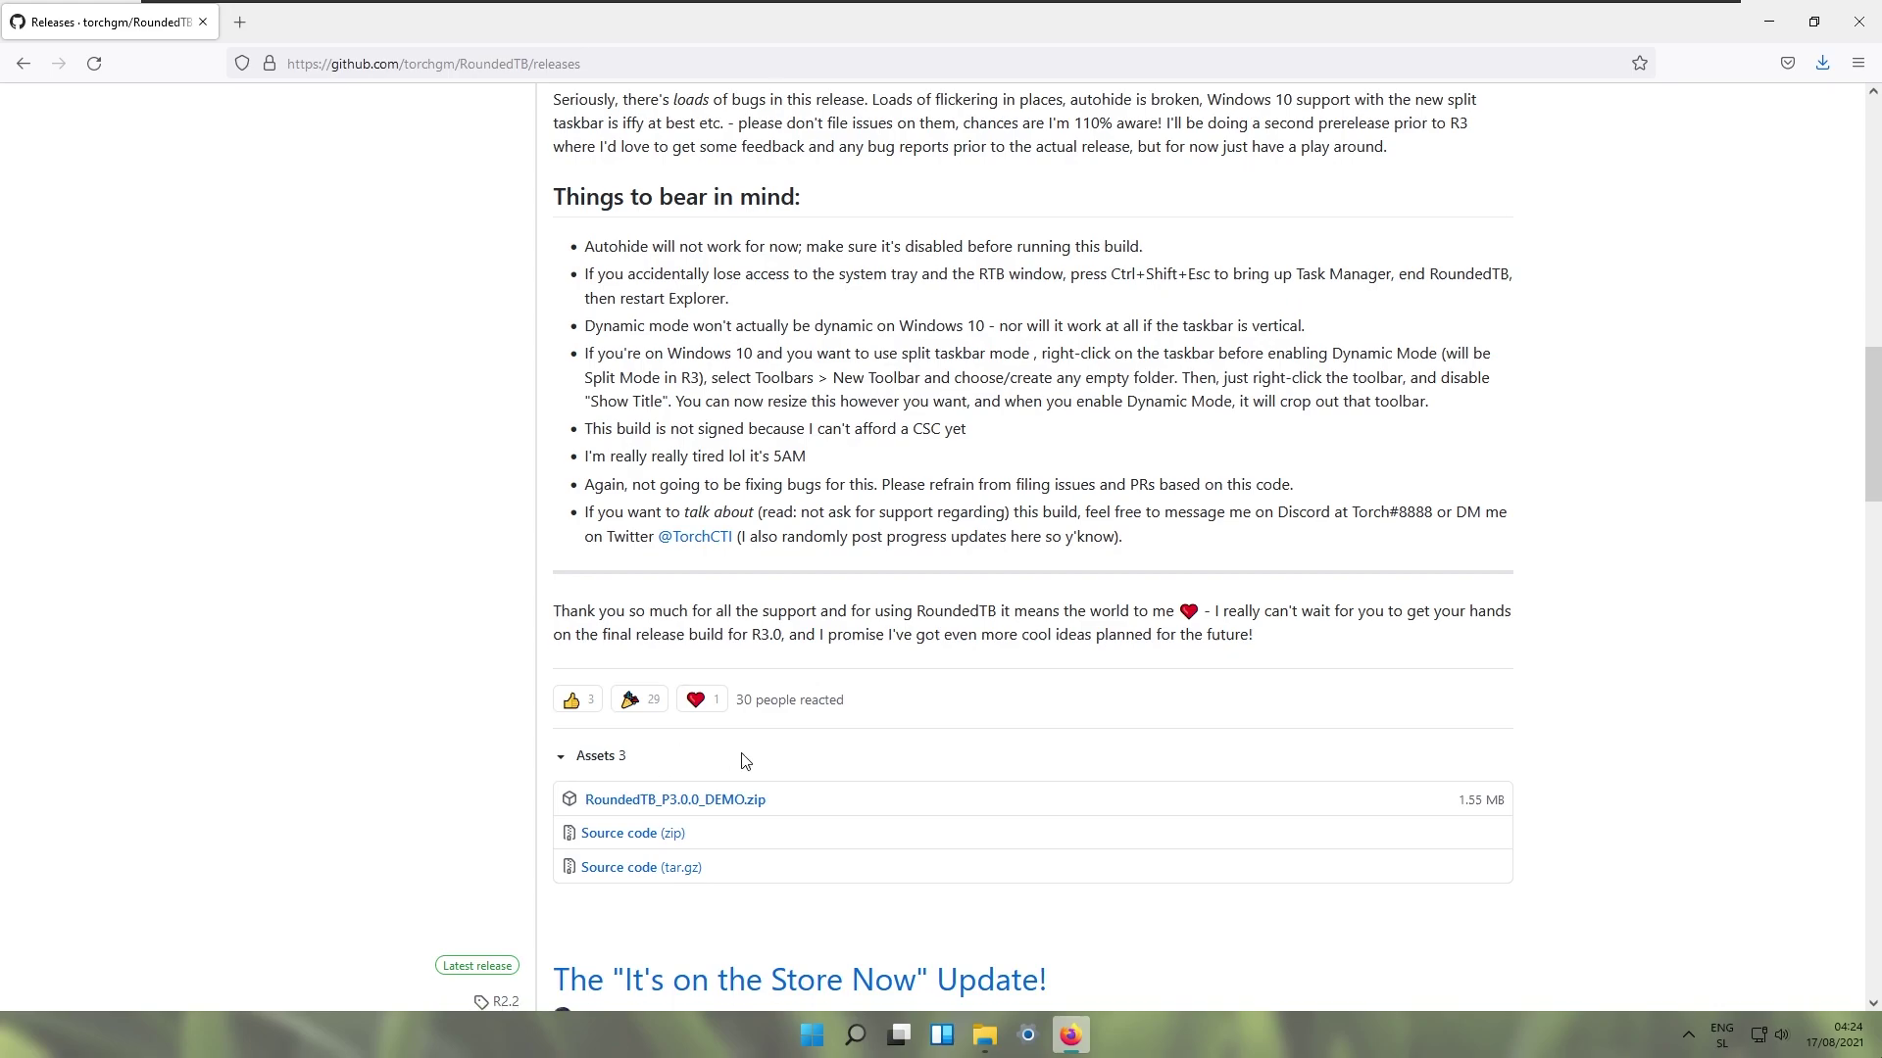
Save RoundedTB_P3.0.0_DEMO.zip to disk and check it in the downloads list
scroll(637, 686, down, 2)
click(723, 609)
click(796, 563)
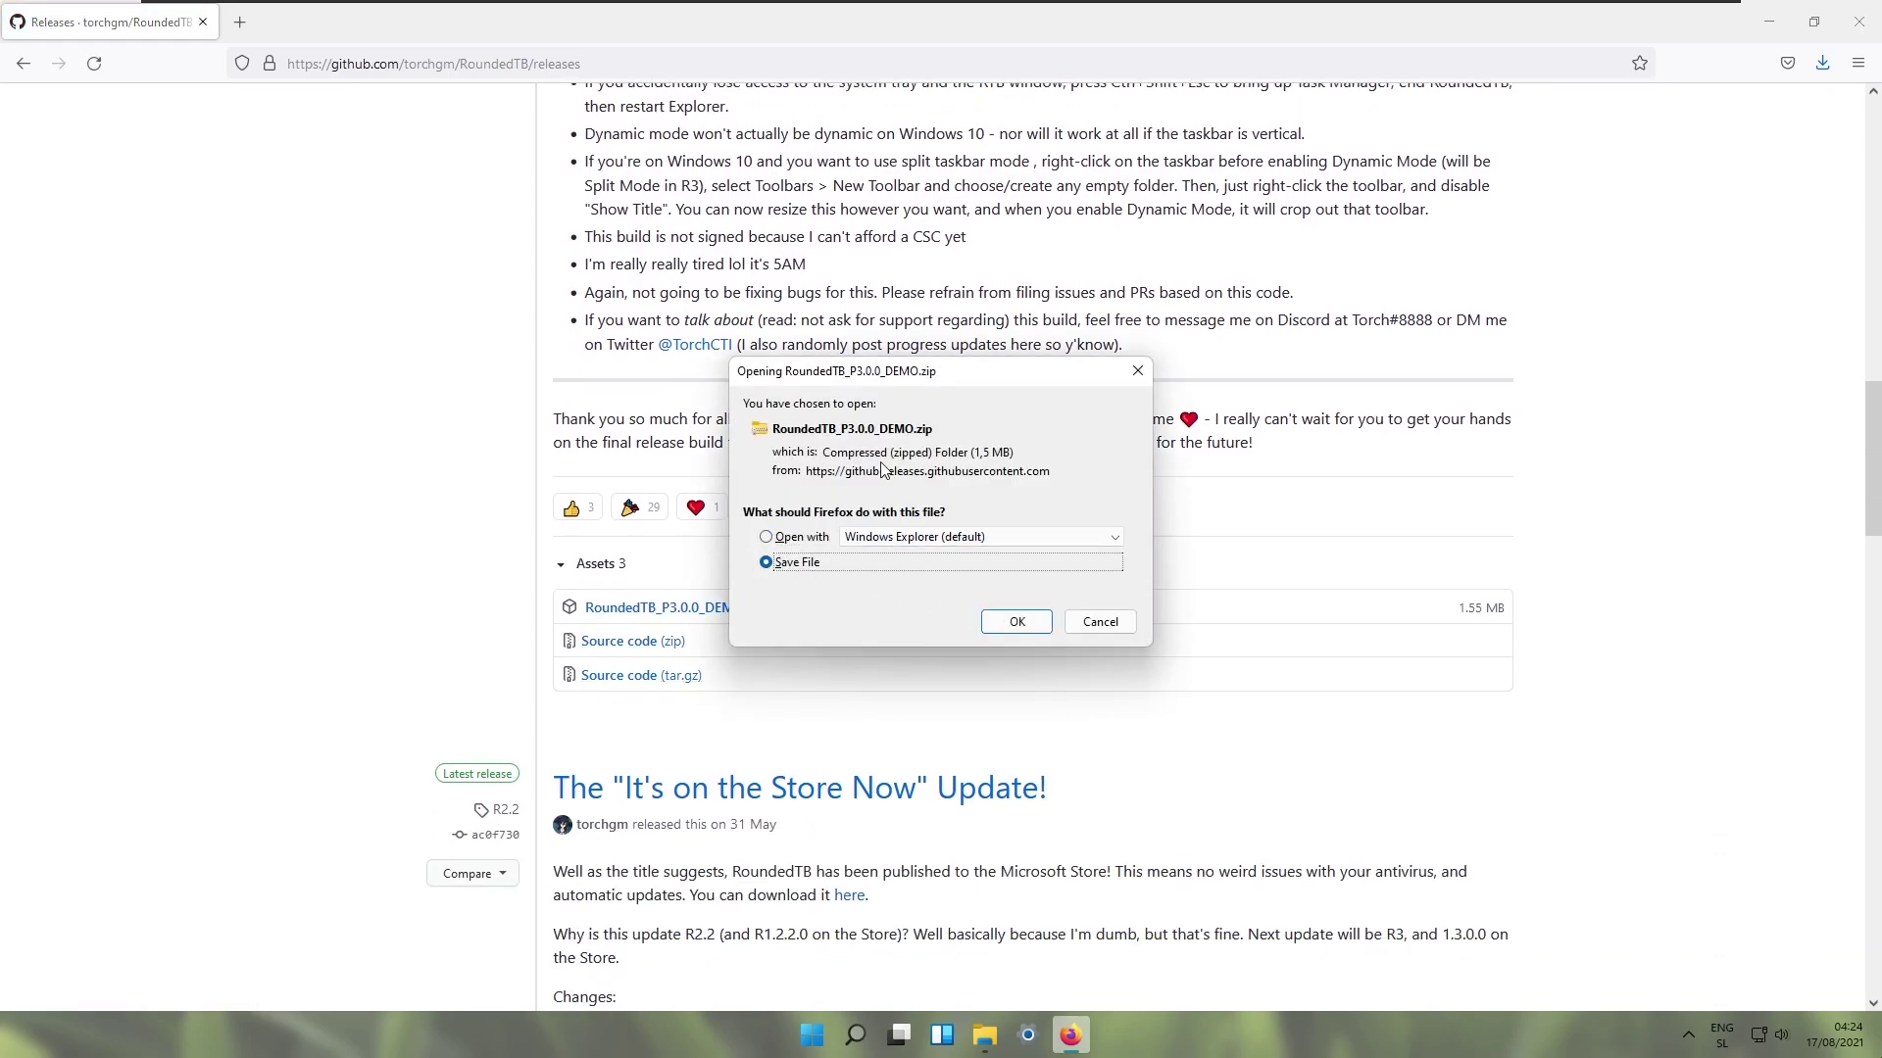
click(1016, 621)
click(1823, 62)
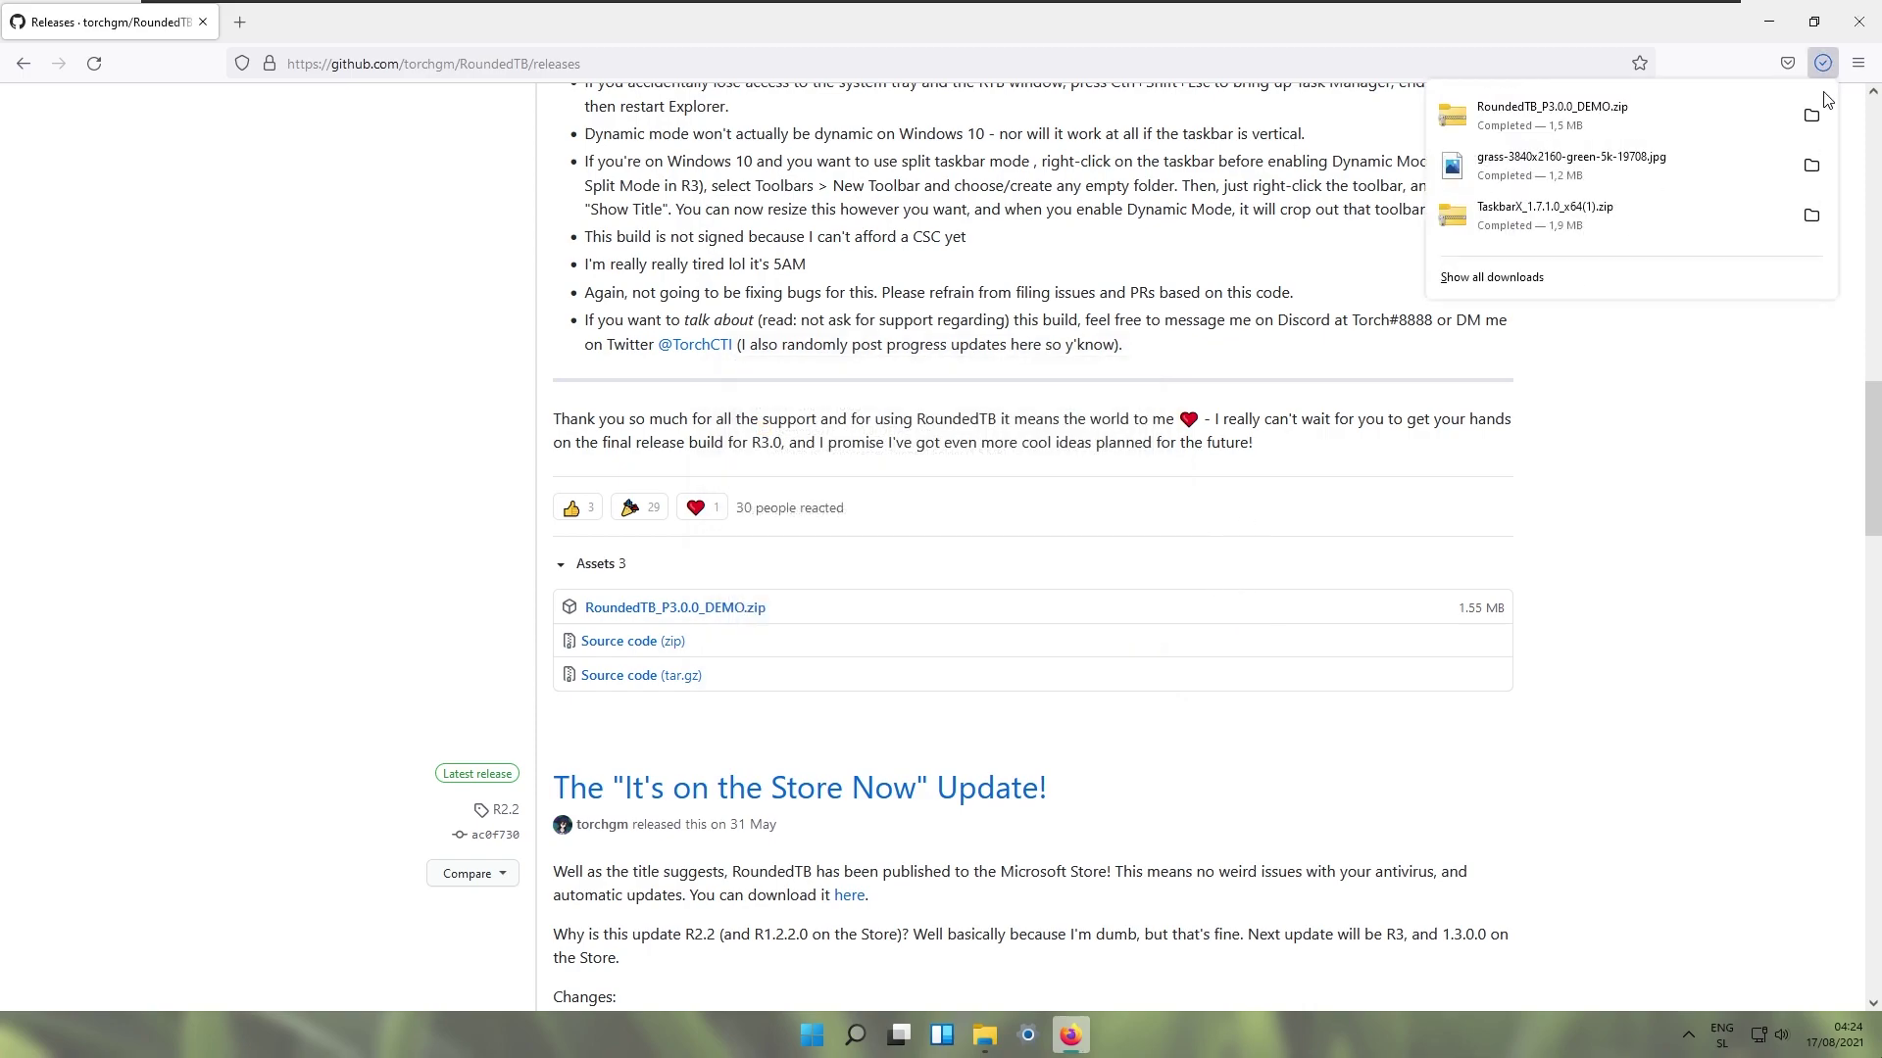
Extract the RoundedTB zip into a RoundedTB_P3.0.0_DEMO folder in Downloads
click(1694, 116)
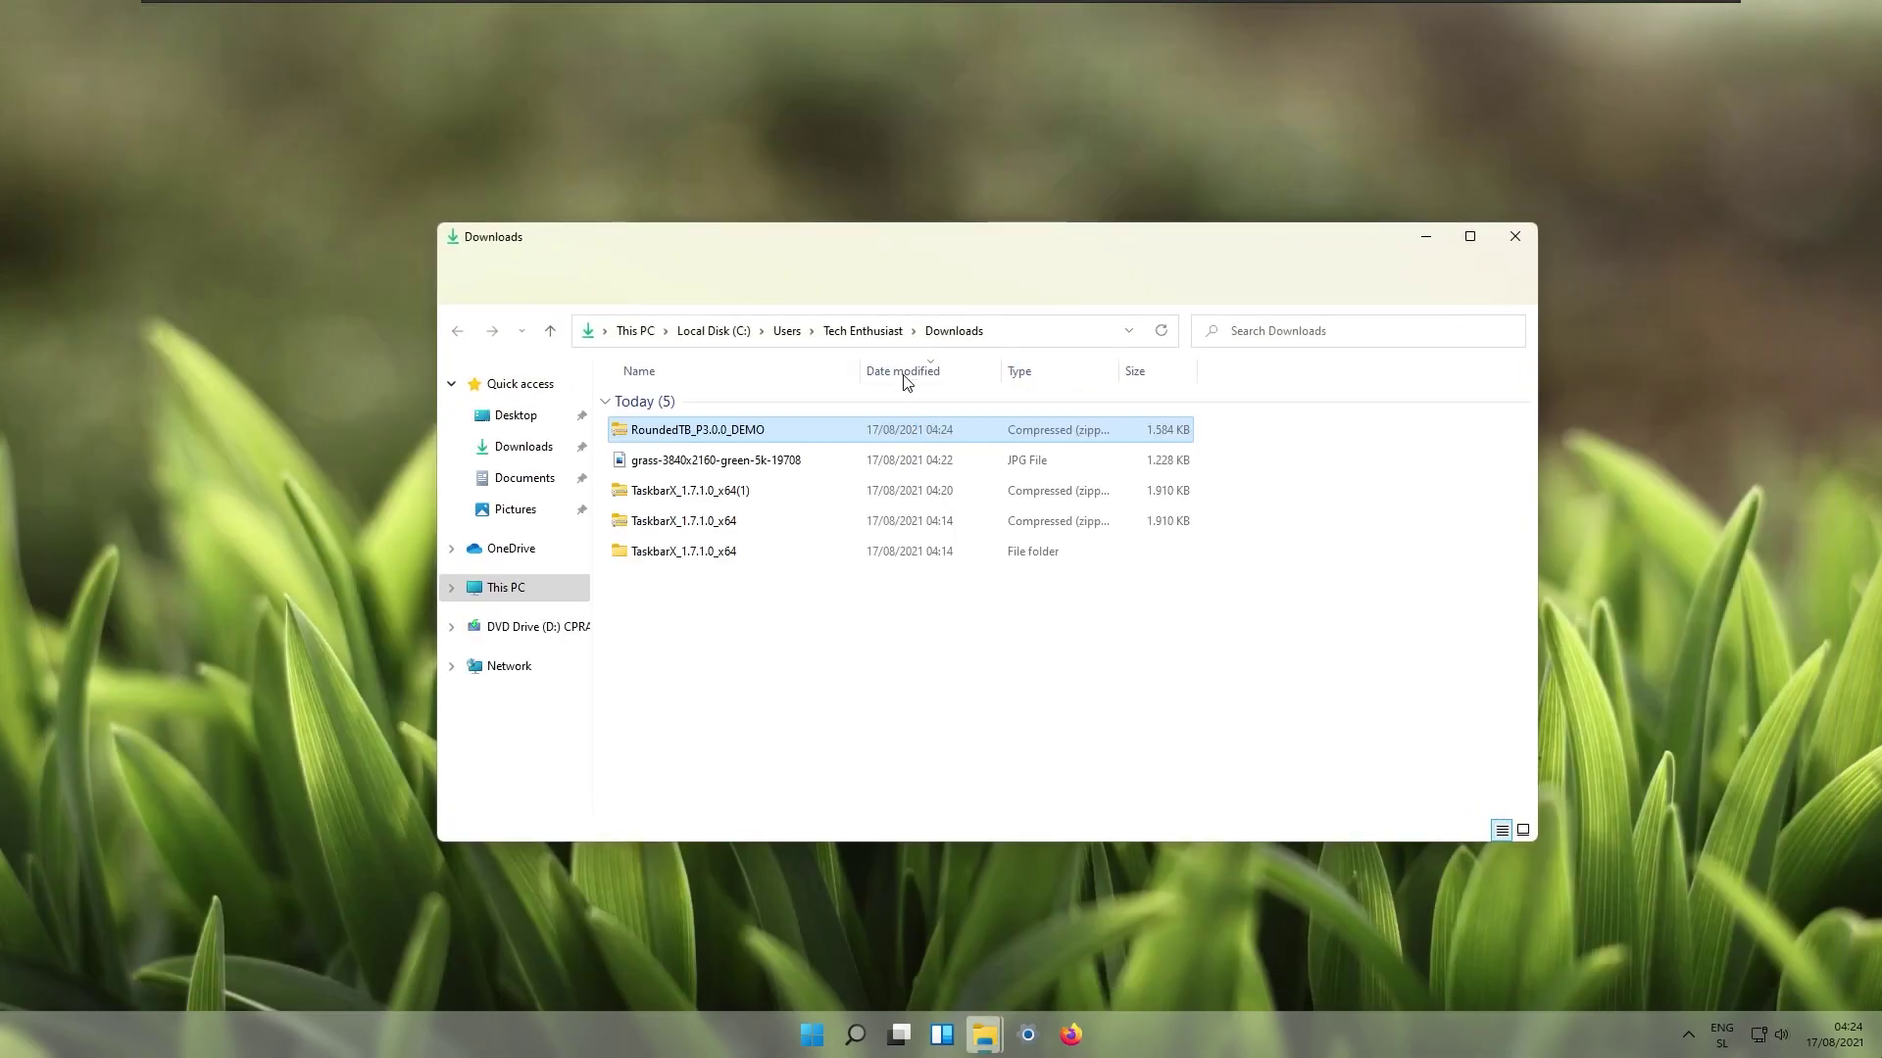
right_click(754, 442)
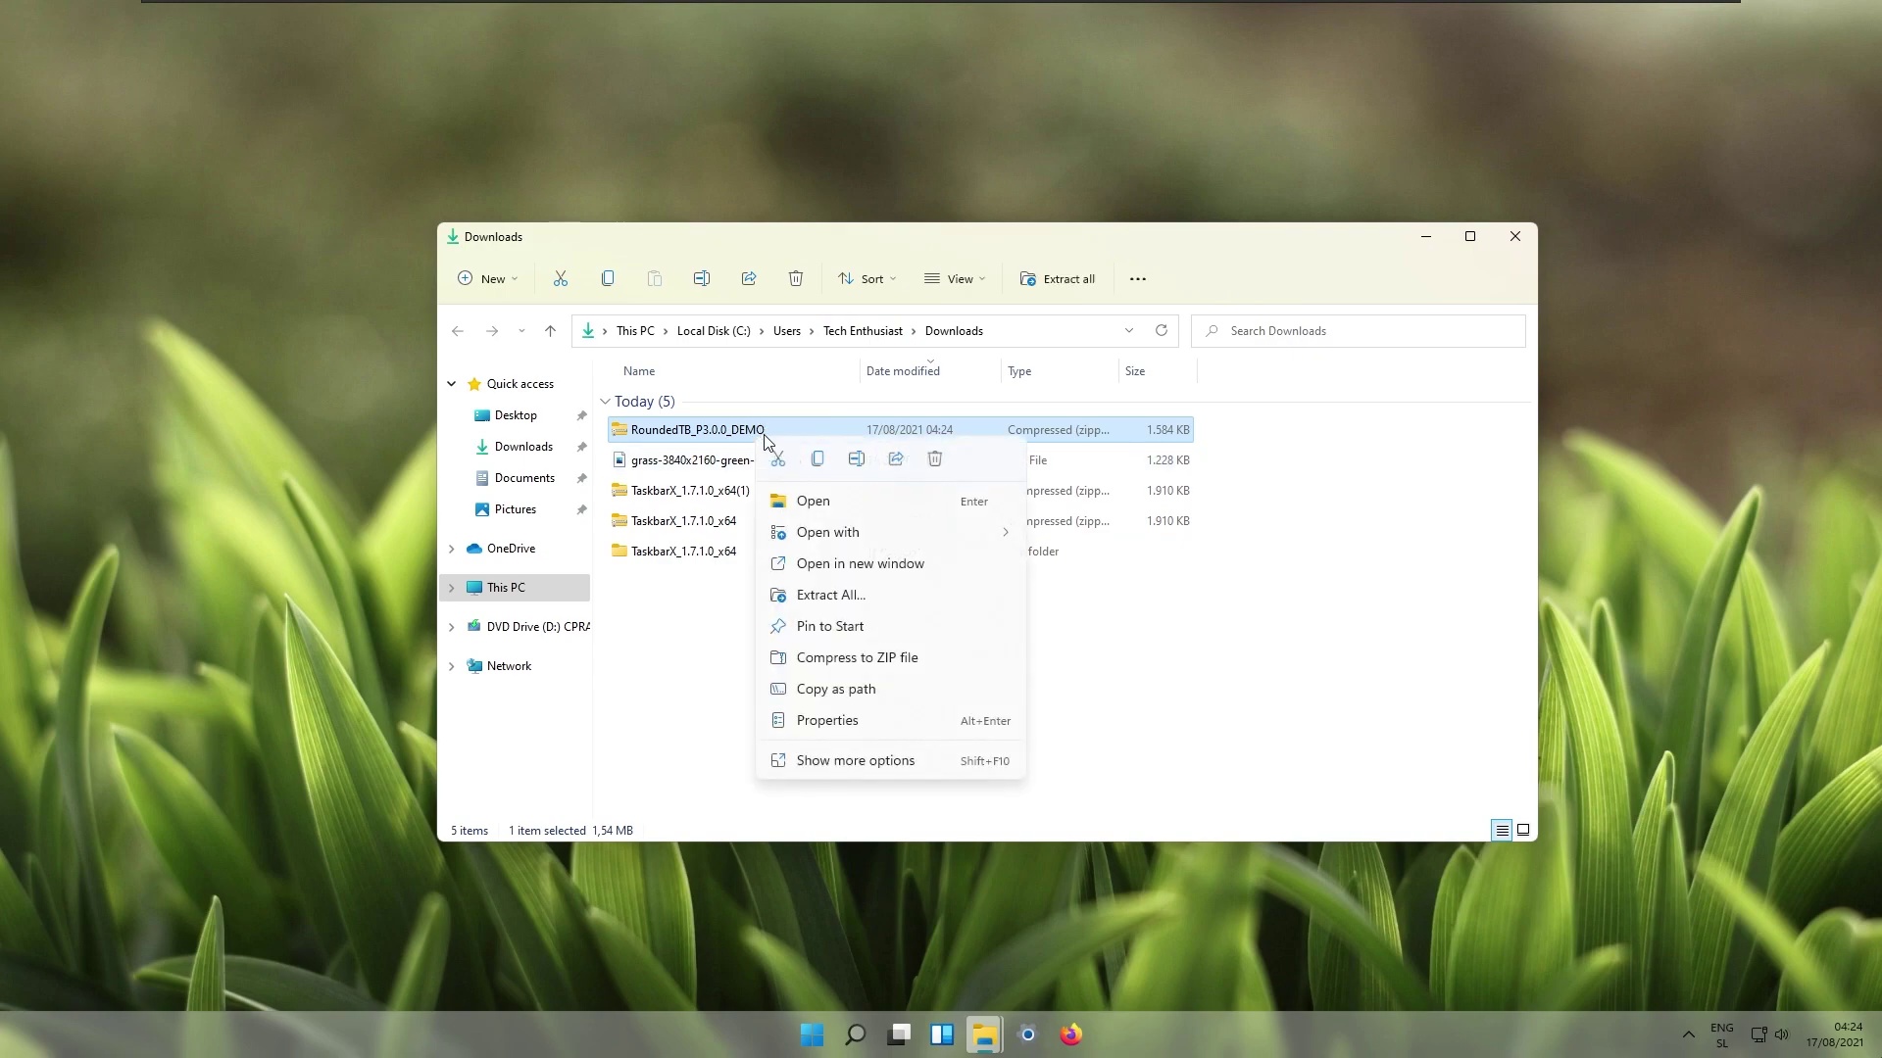
click(889, 602)
click(1118, 705)
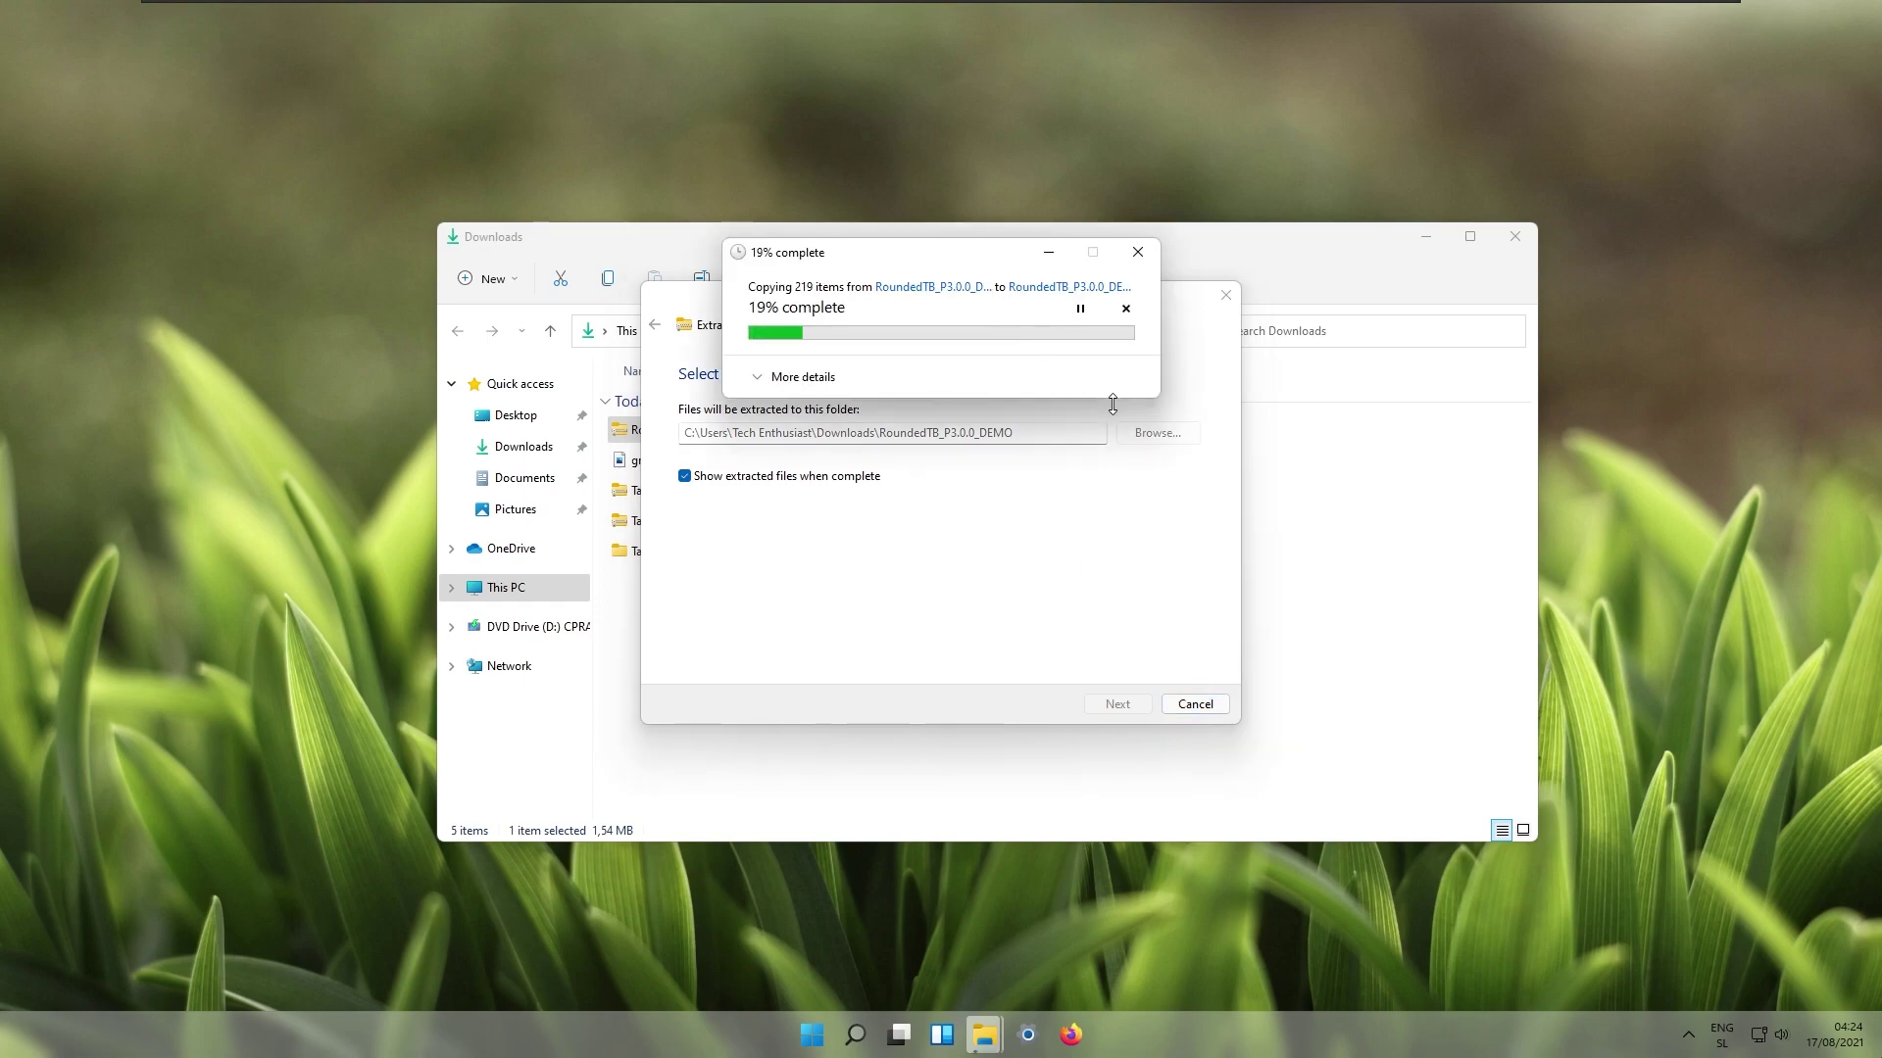
click(710, 308)
click(996, 273)
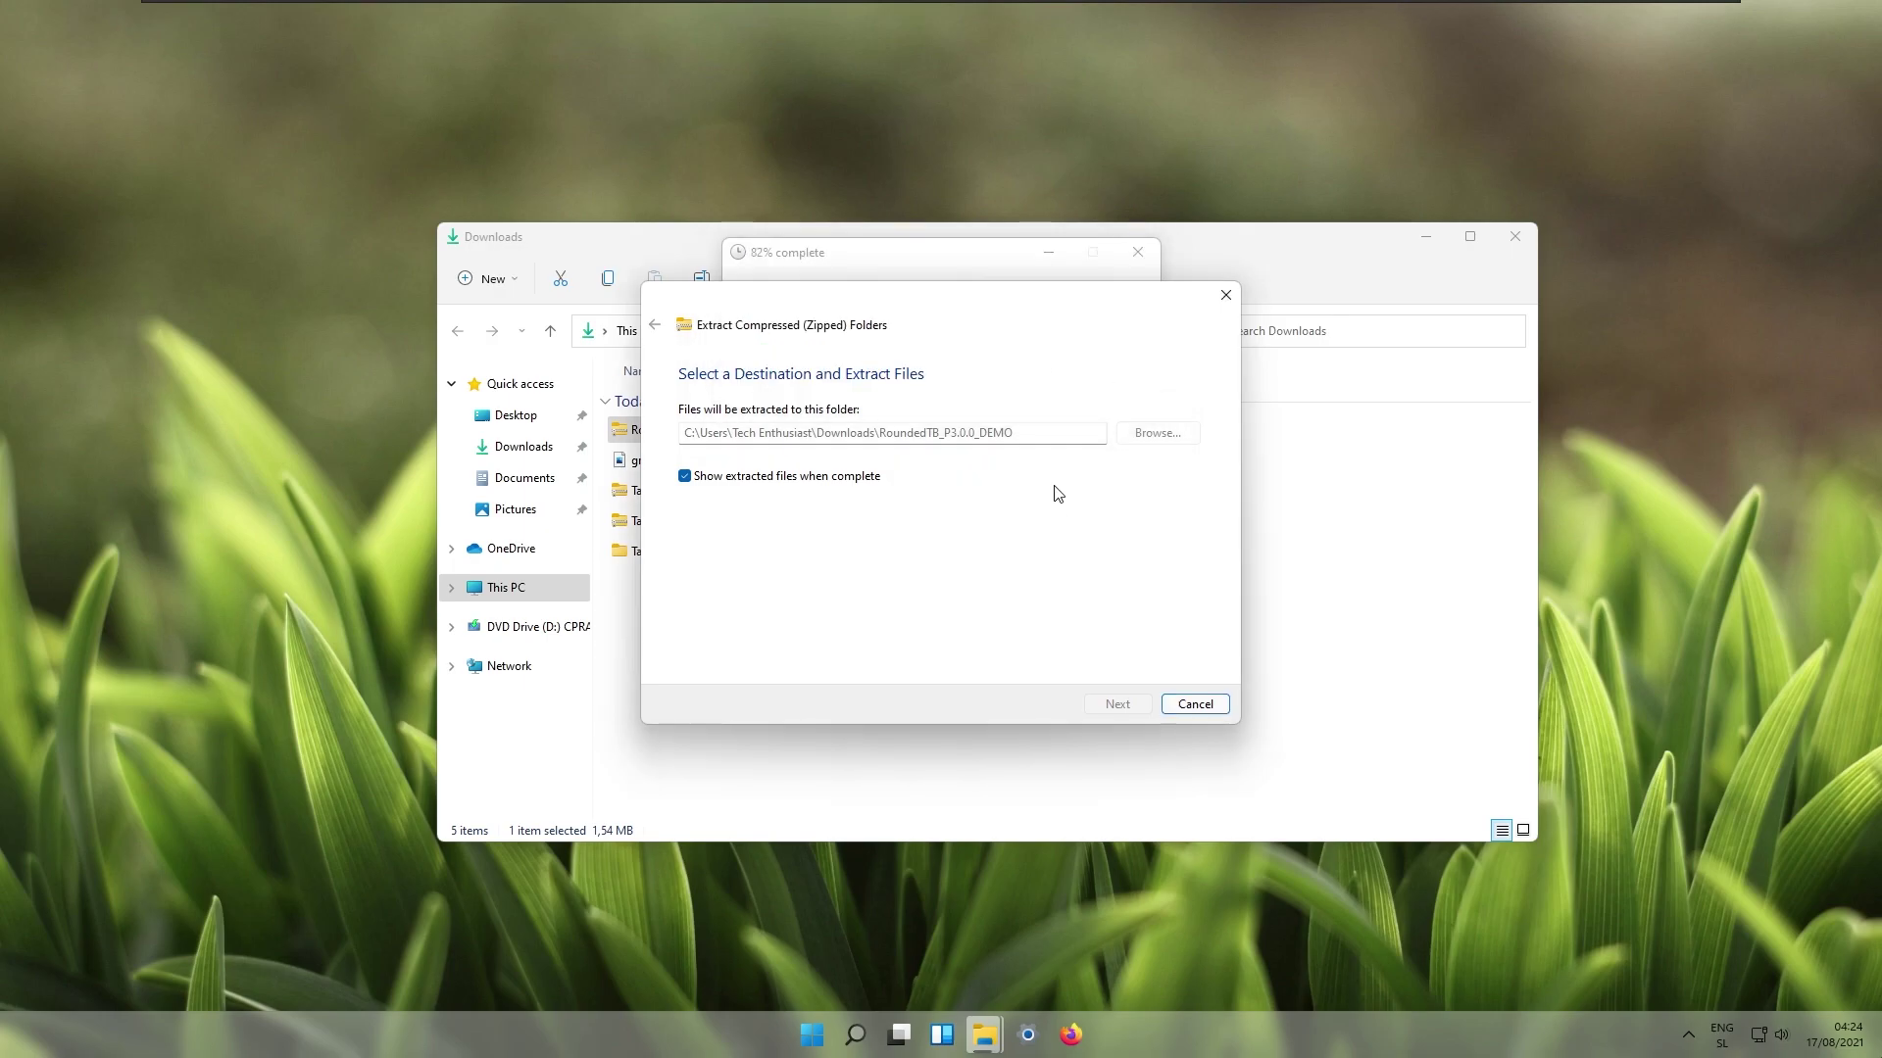
Launch the RoundedTB application from the extracted RoundedTB_P3.0.0_DEMO folder
scroll(961, 578, down, 7)
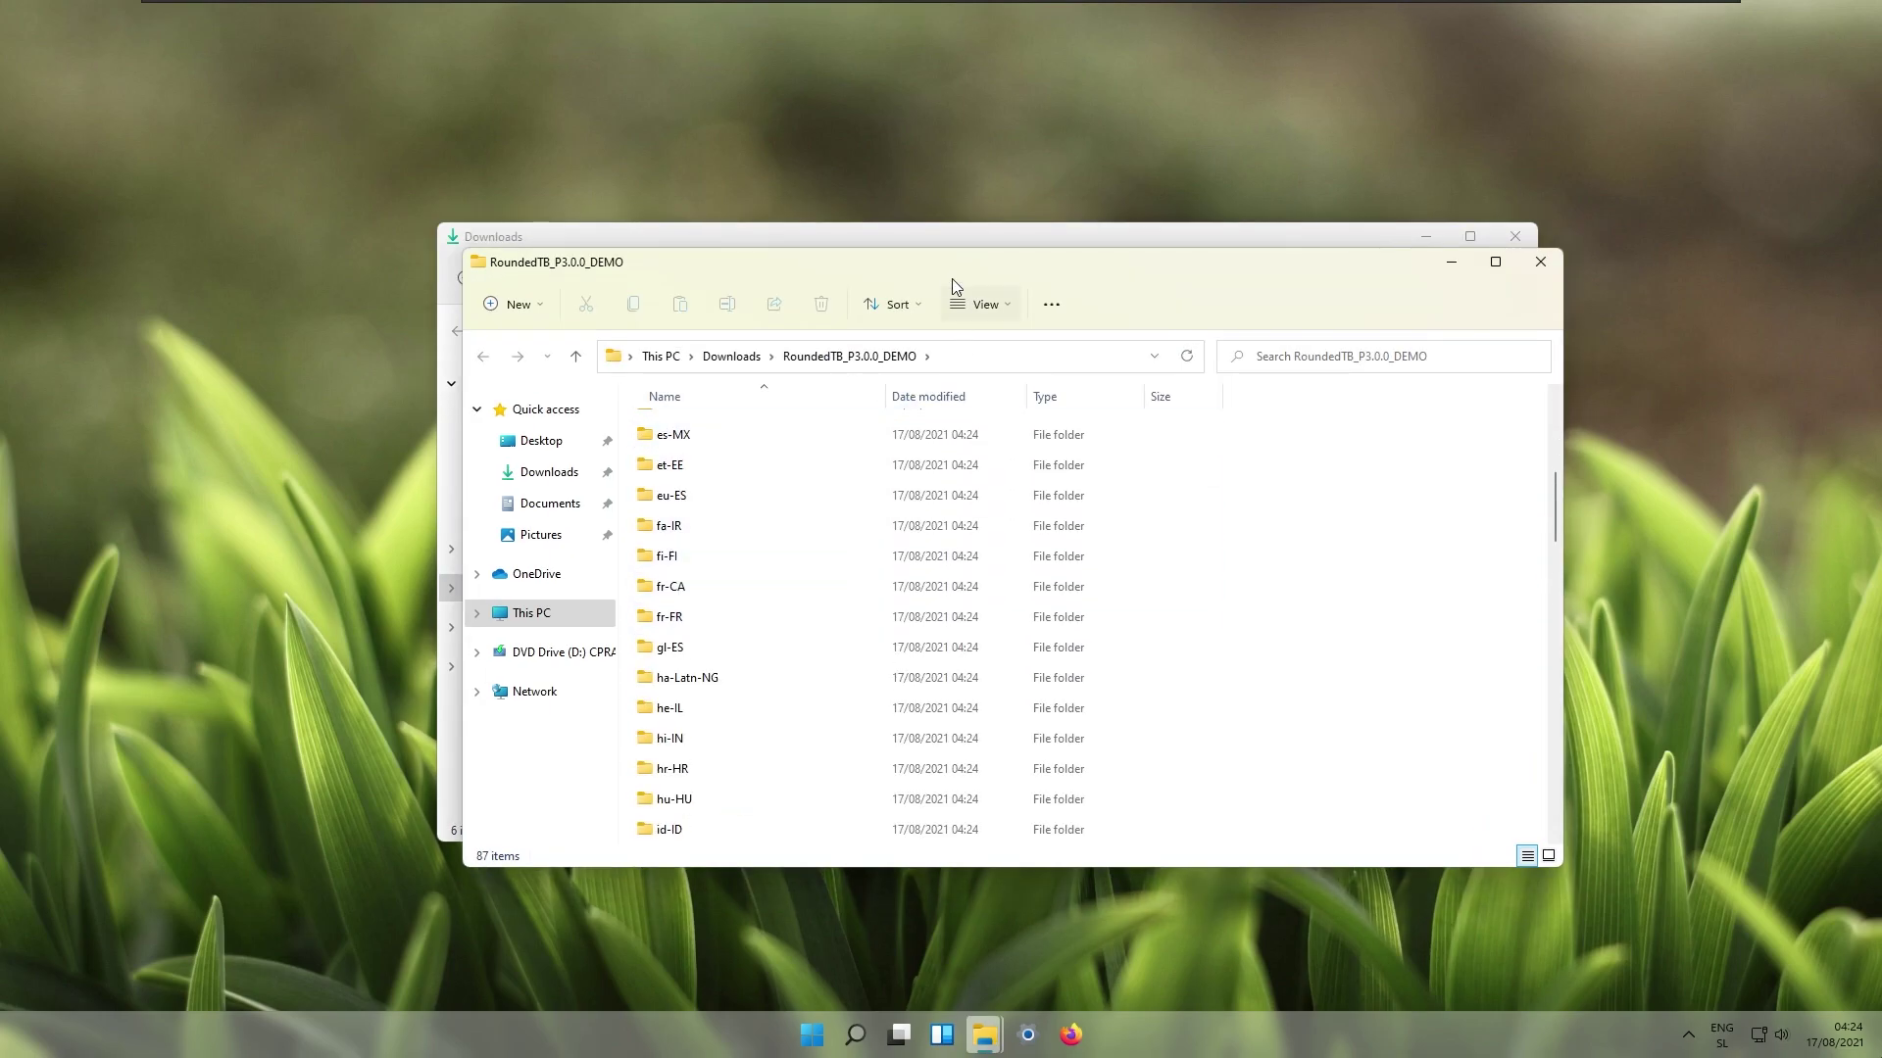
scroll(960, 573, down, 5)
scroll(980, 608, down, 12)
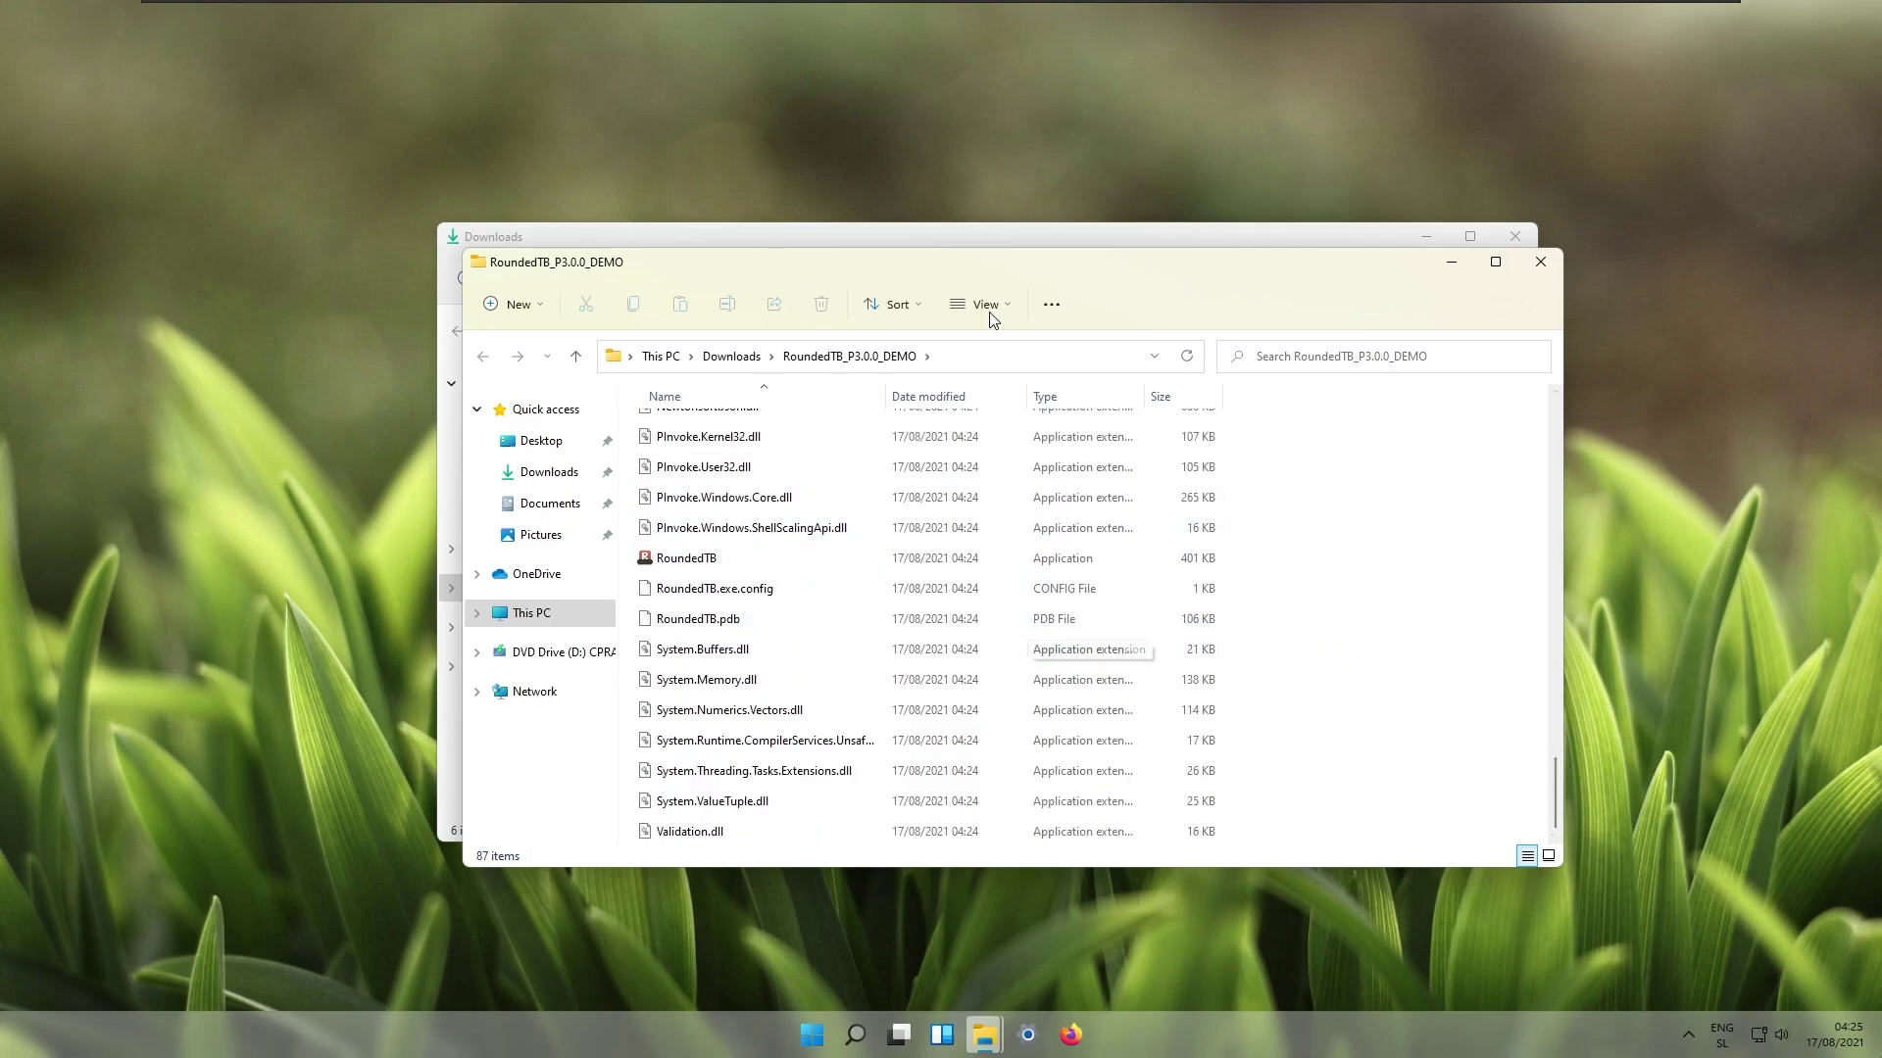
drag(990, 262, 999, 202)
click(797, 498)
double_click(797, 498)
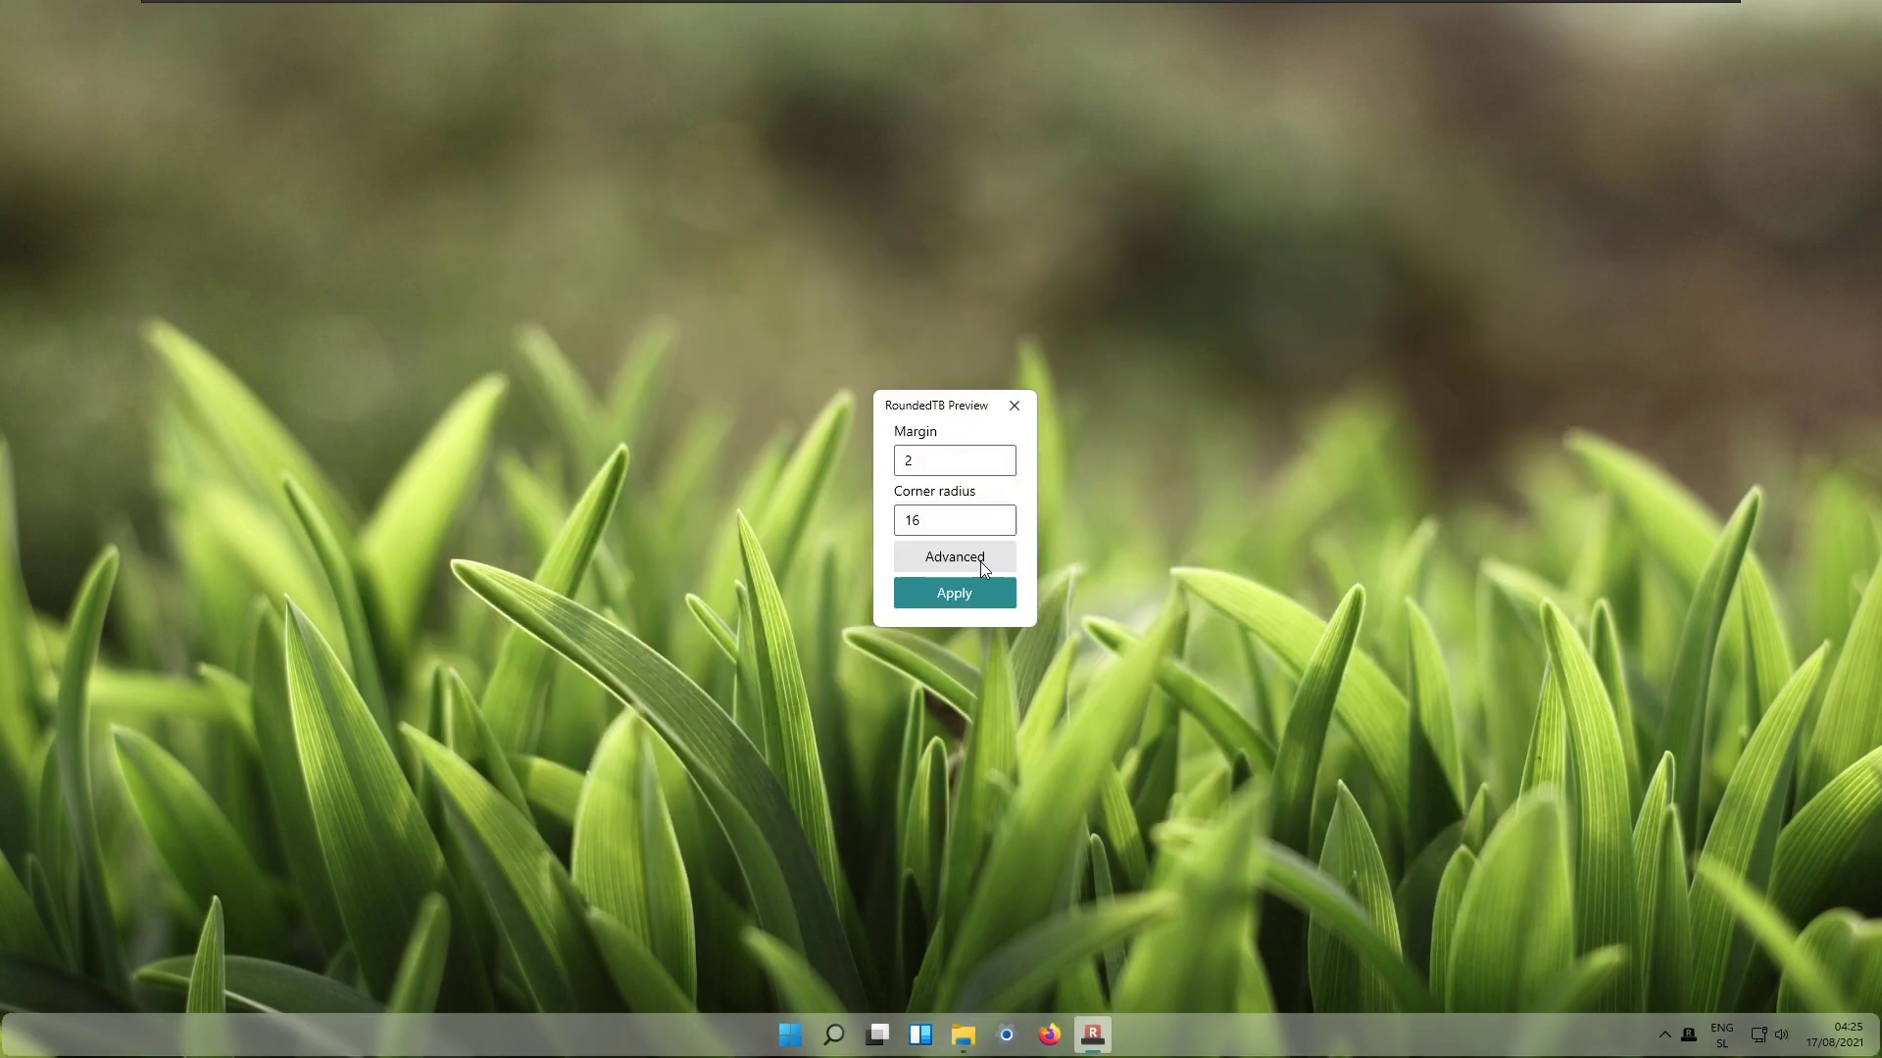
Enable Dynamic mode in RoundedTB's Advanced options, apply it, and minimize the Downloads window
click(980, 562)
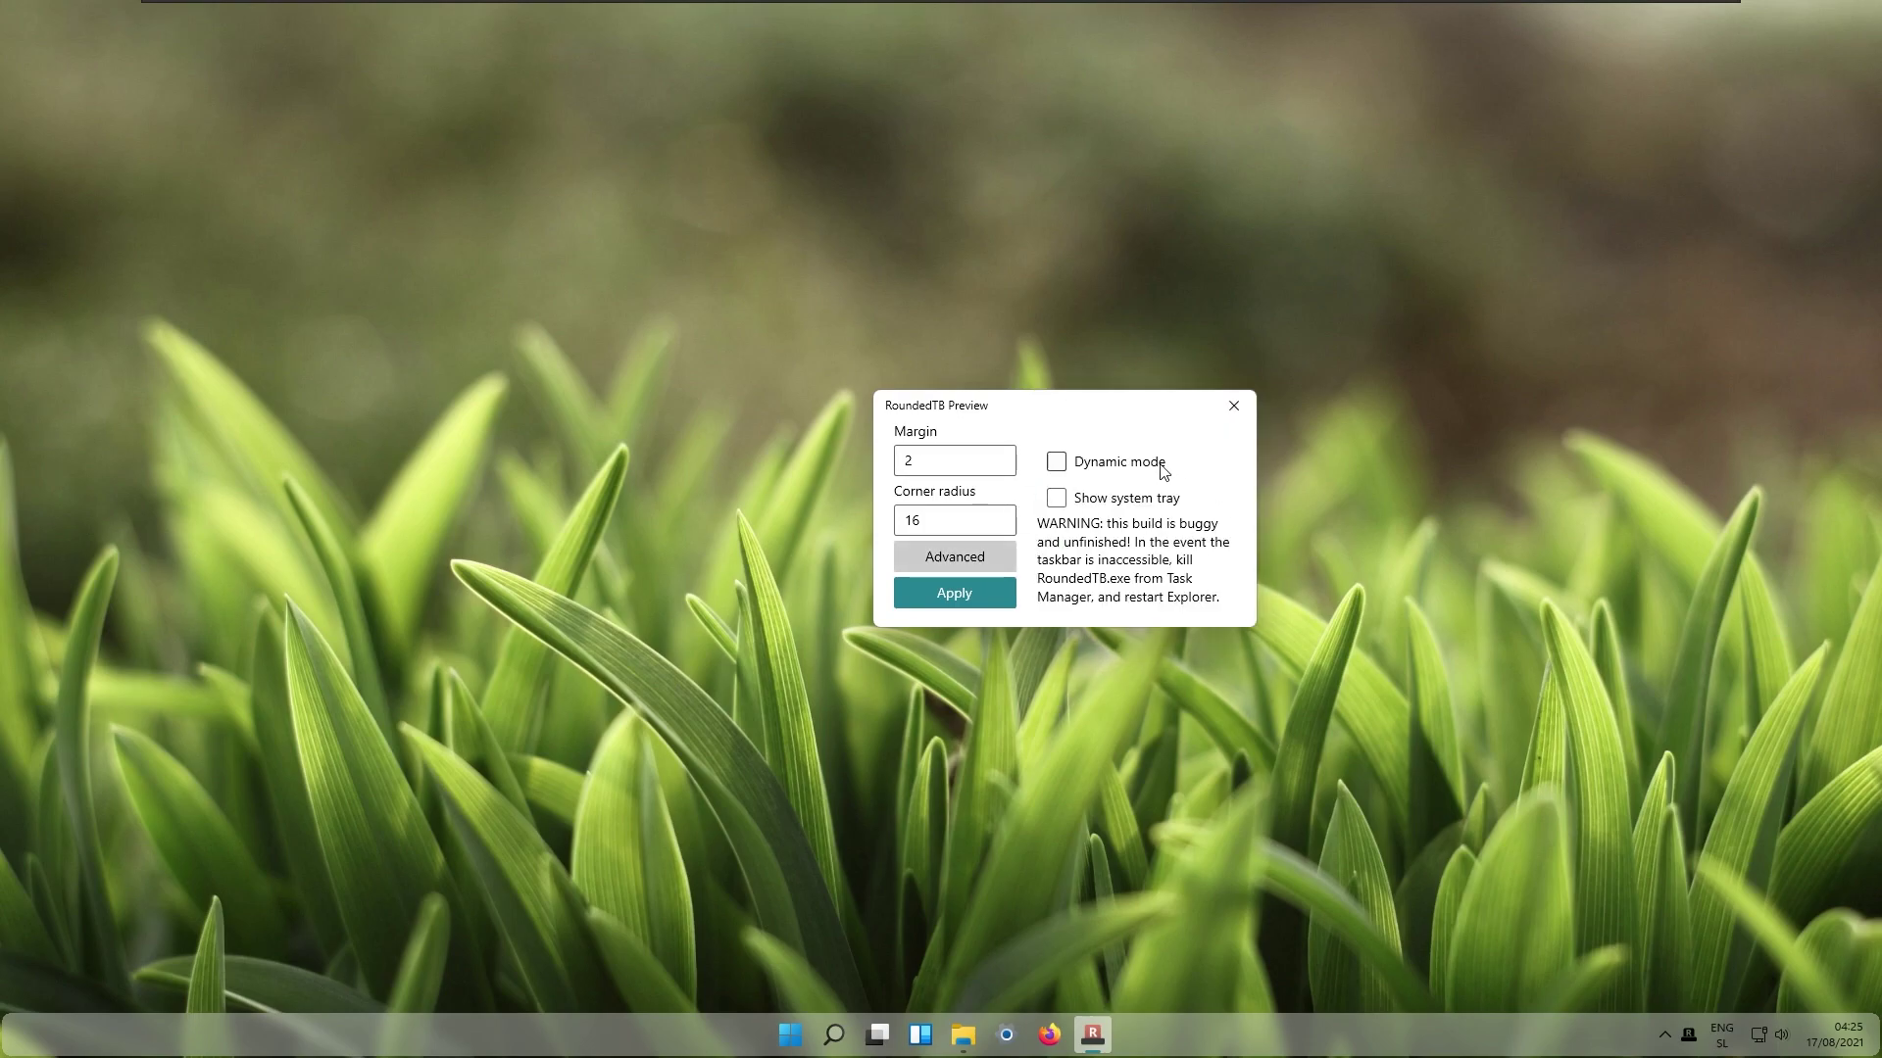
click(1085, 468)
click(958, 597)
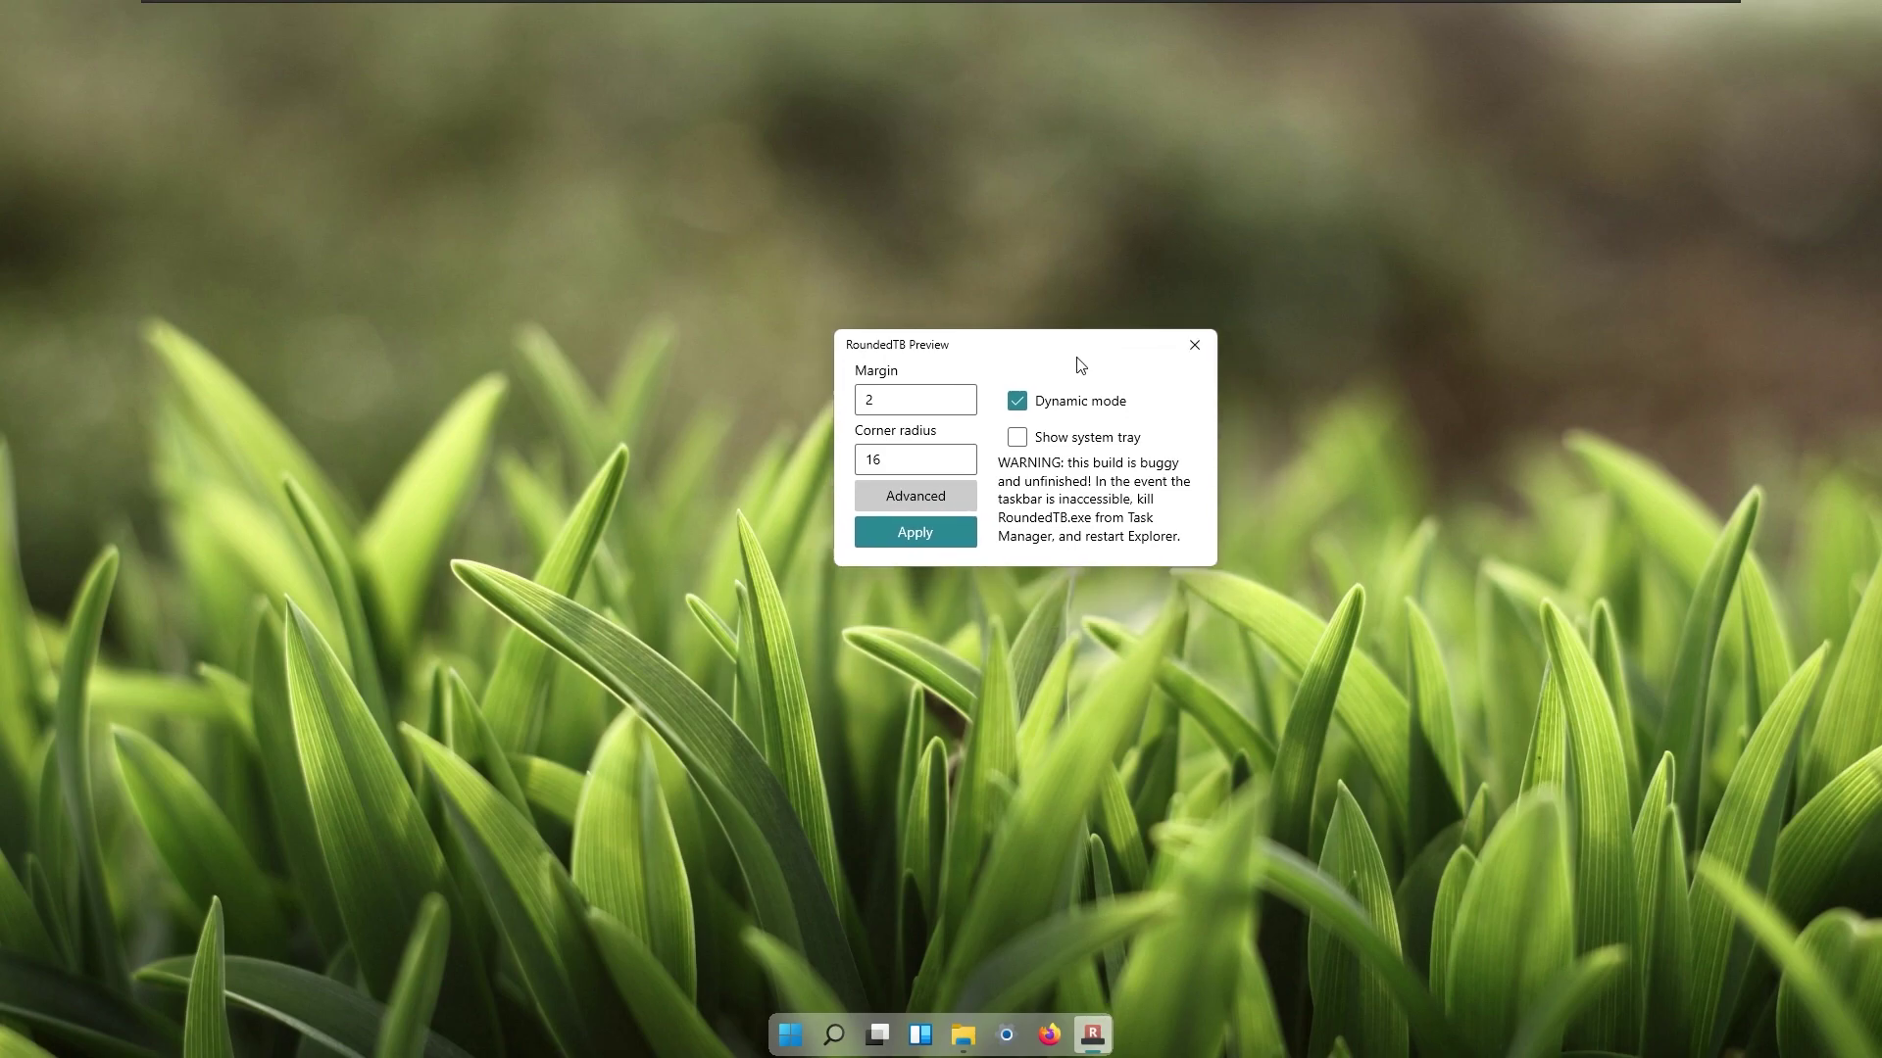
click(974, 1042)
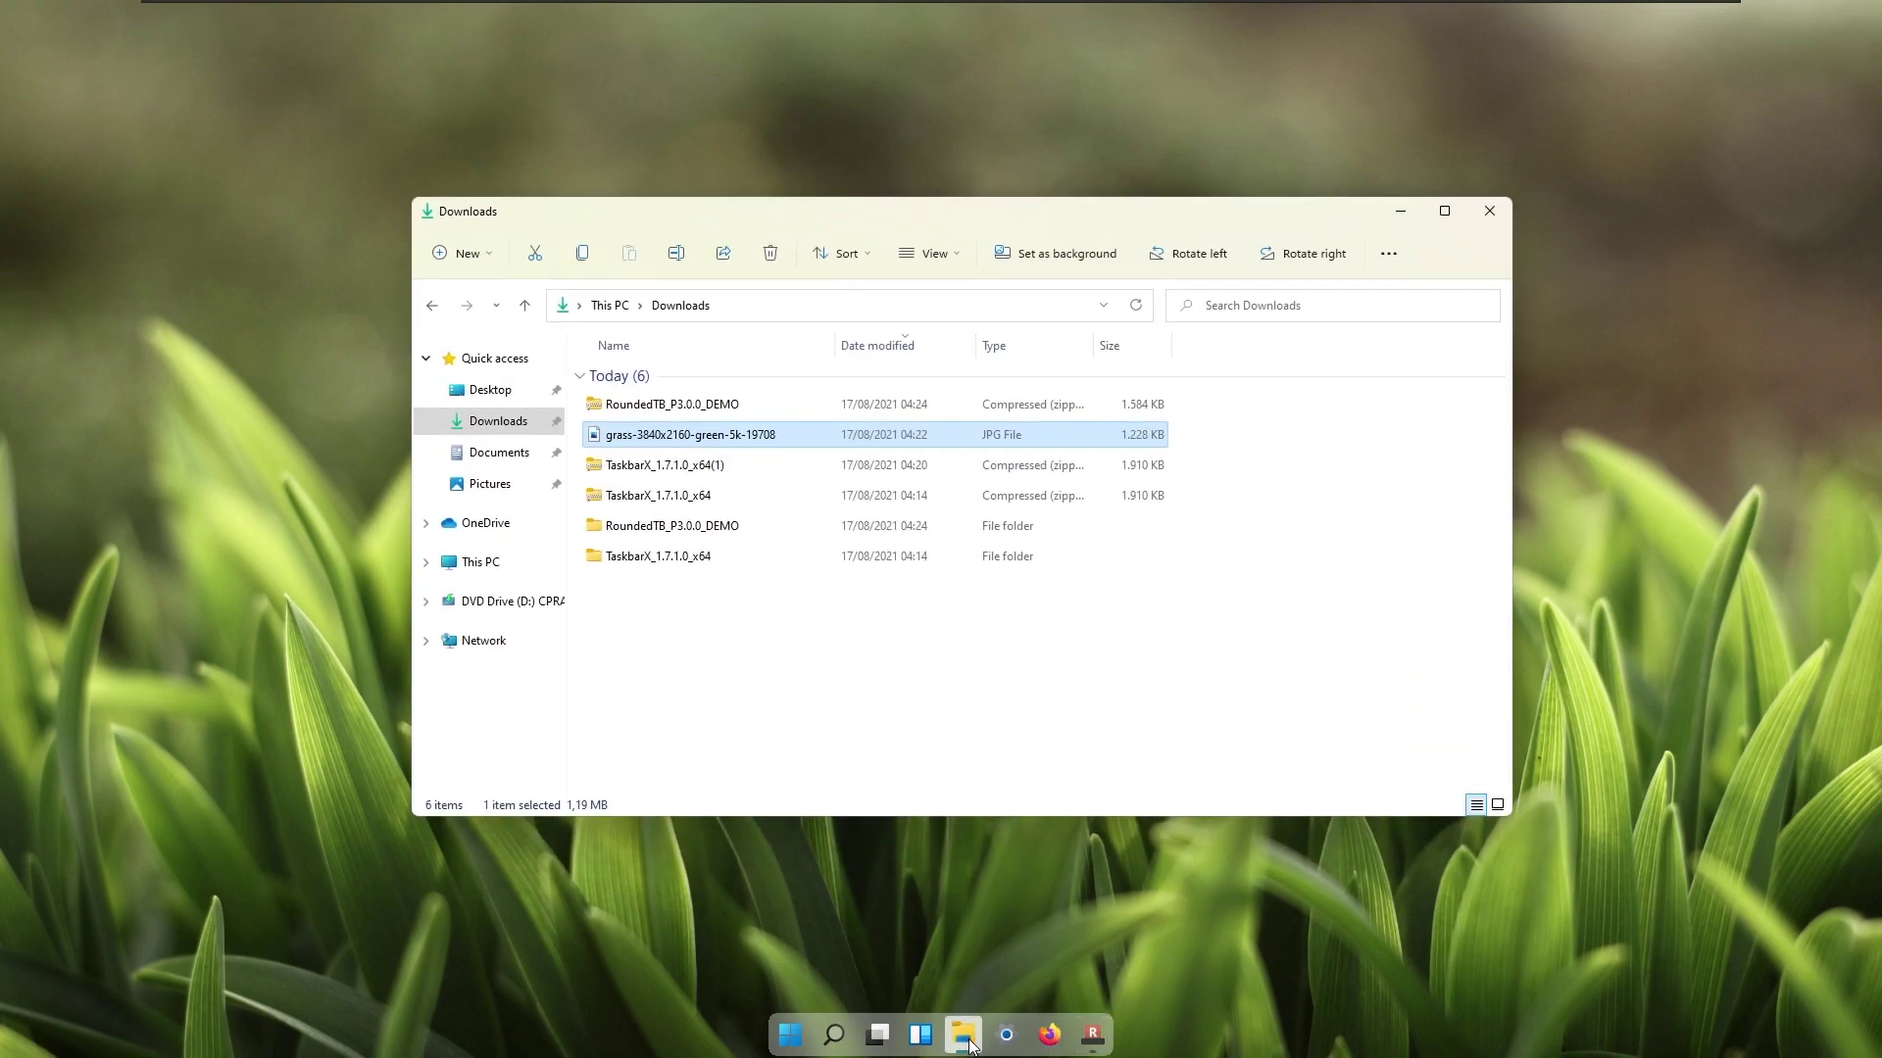
click(973, 1042)
Apply the settings with Show system tray off, then close the RoundedTB window
click(1066, 466)
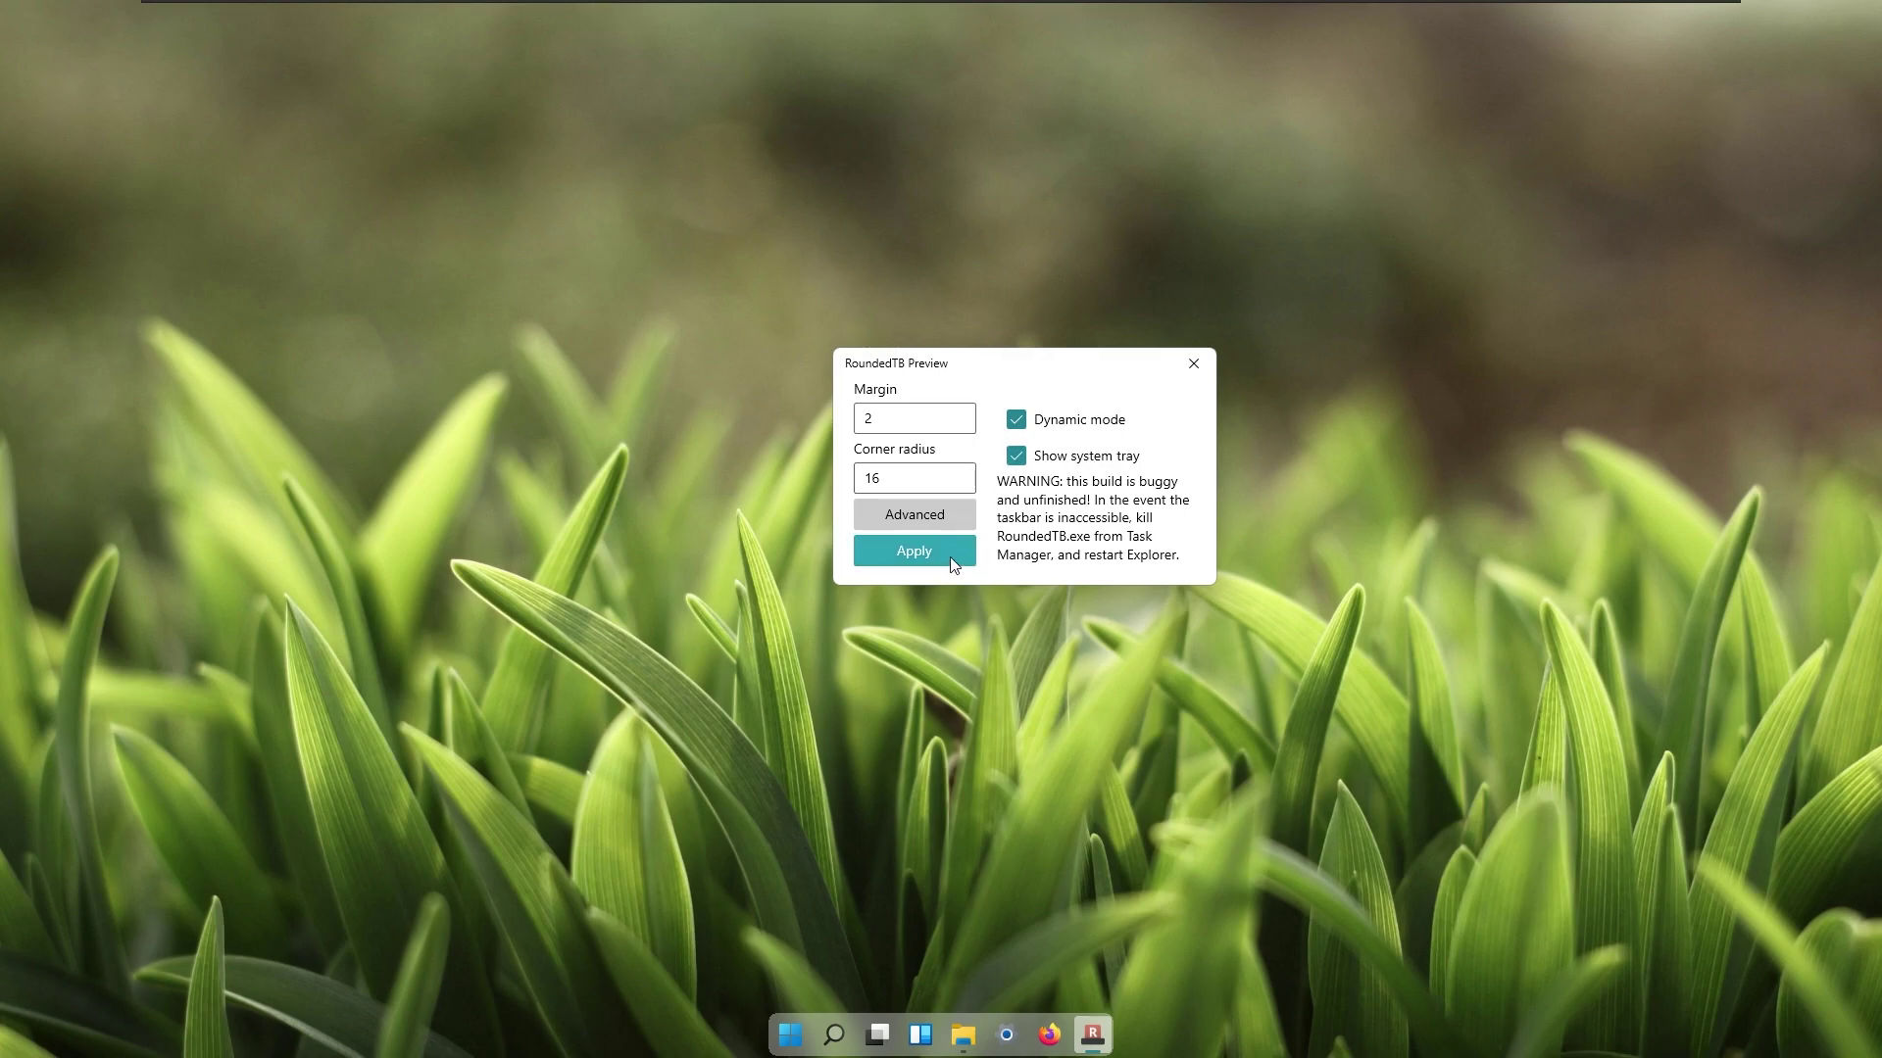
click(946, 554)
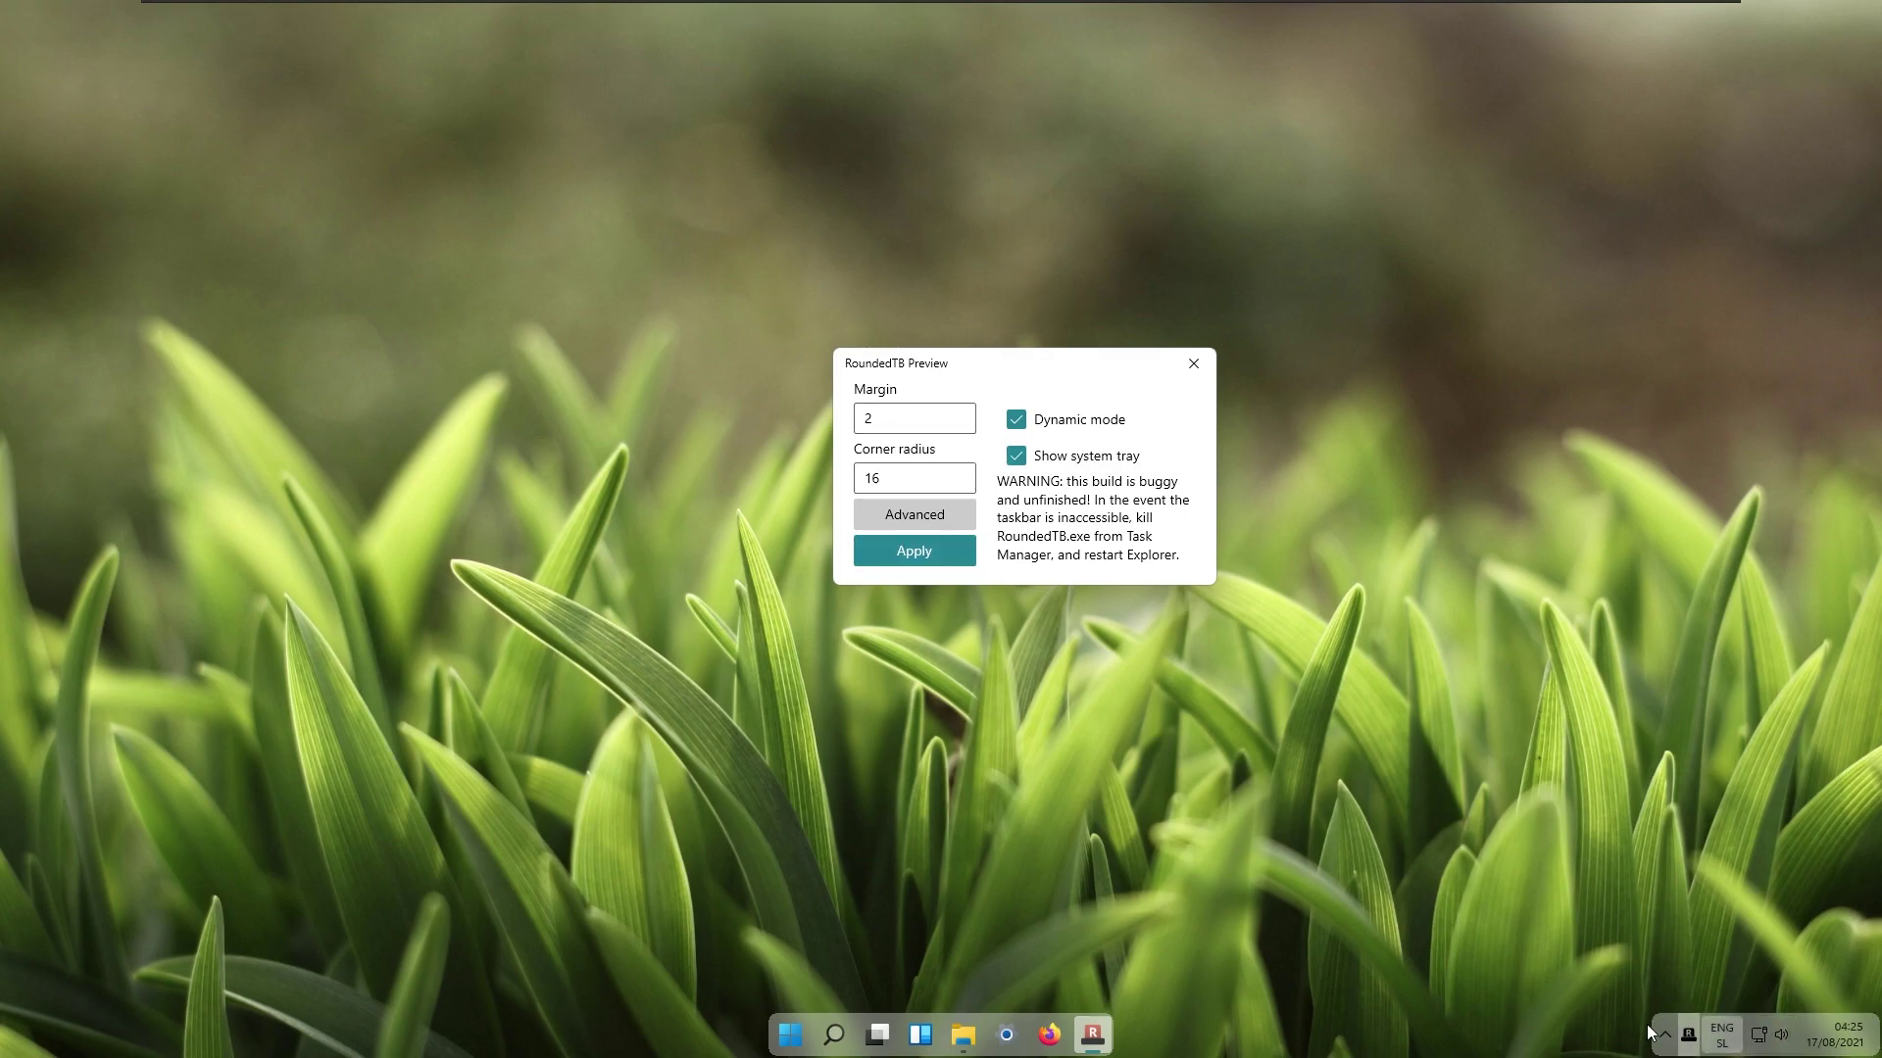
drag(1084, 379, 1038, 362)
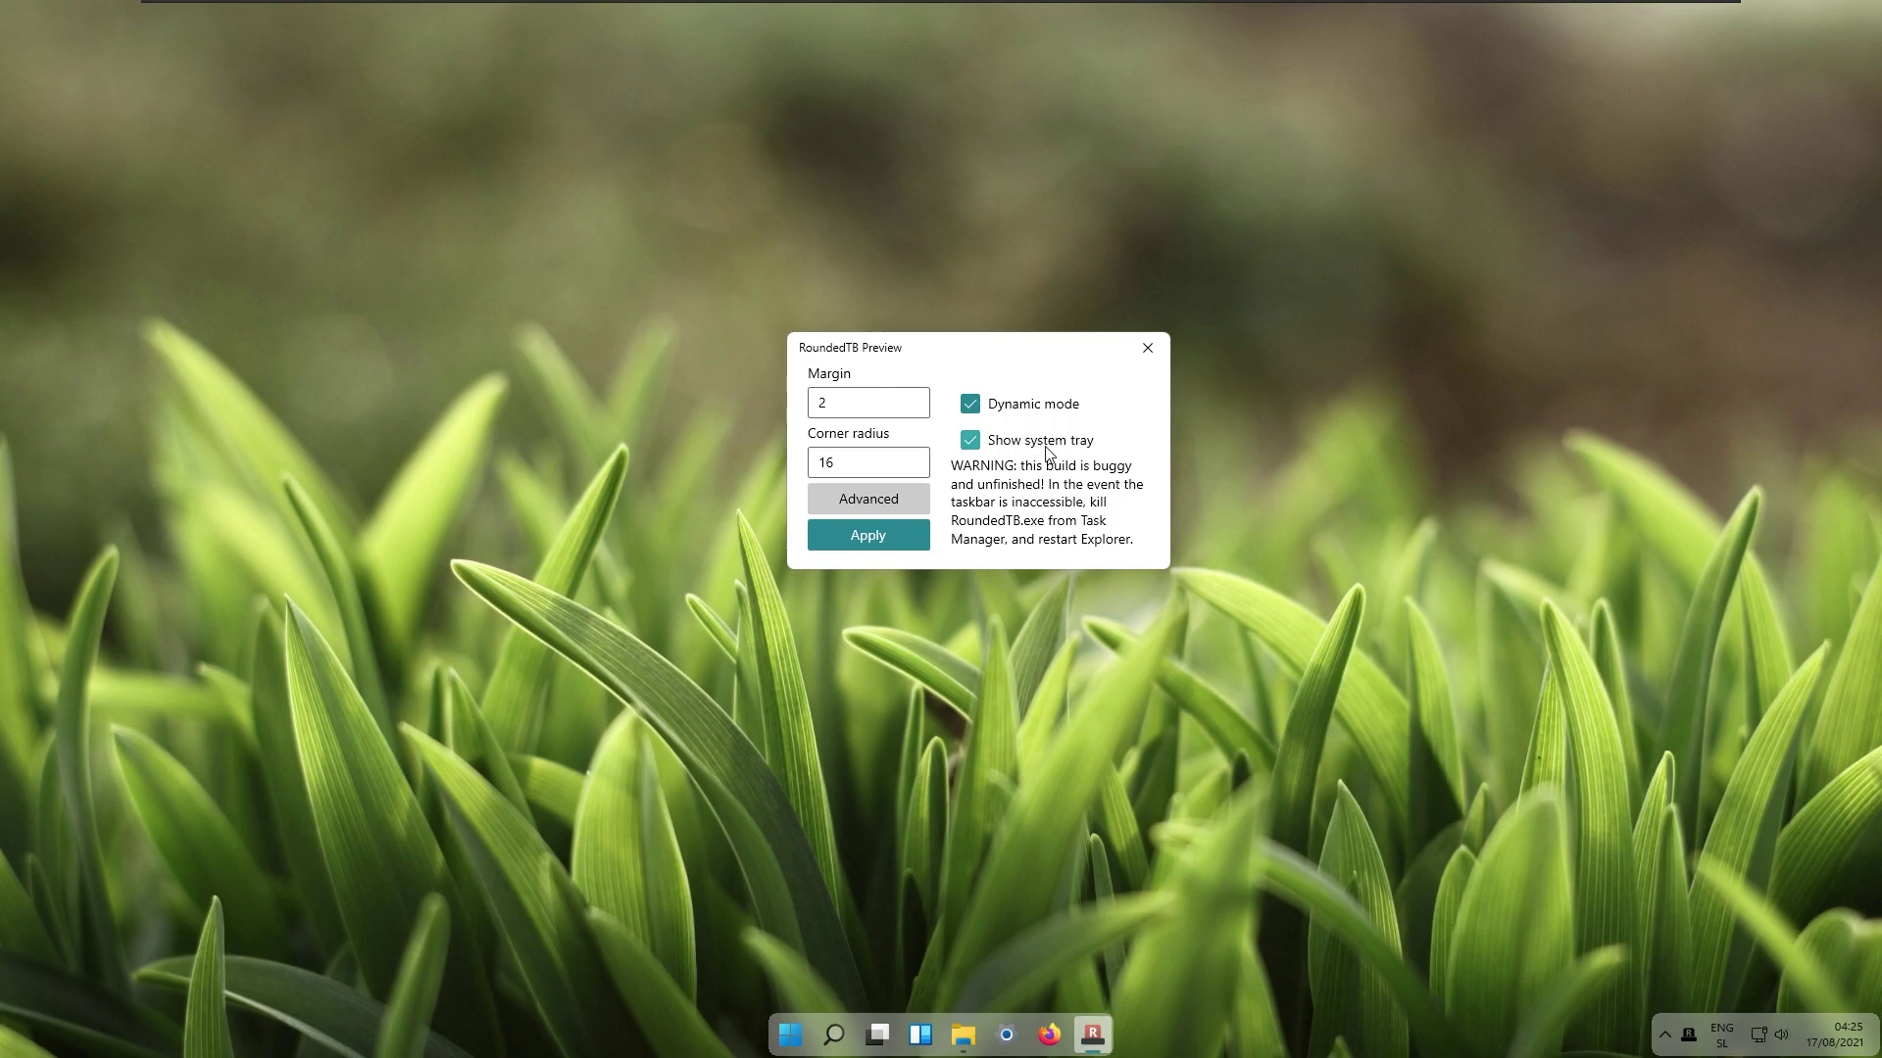
mouse_move(1822, 1021)
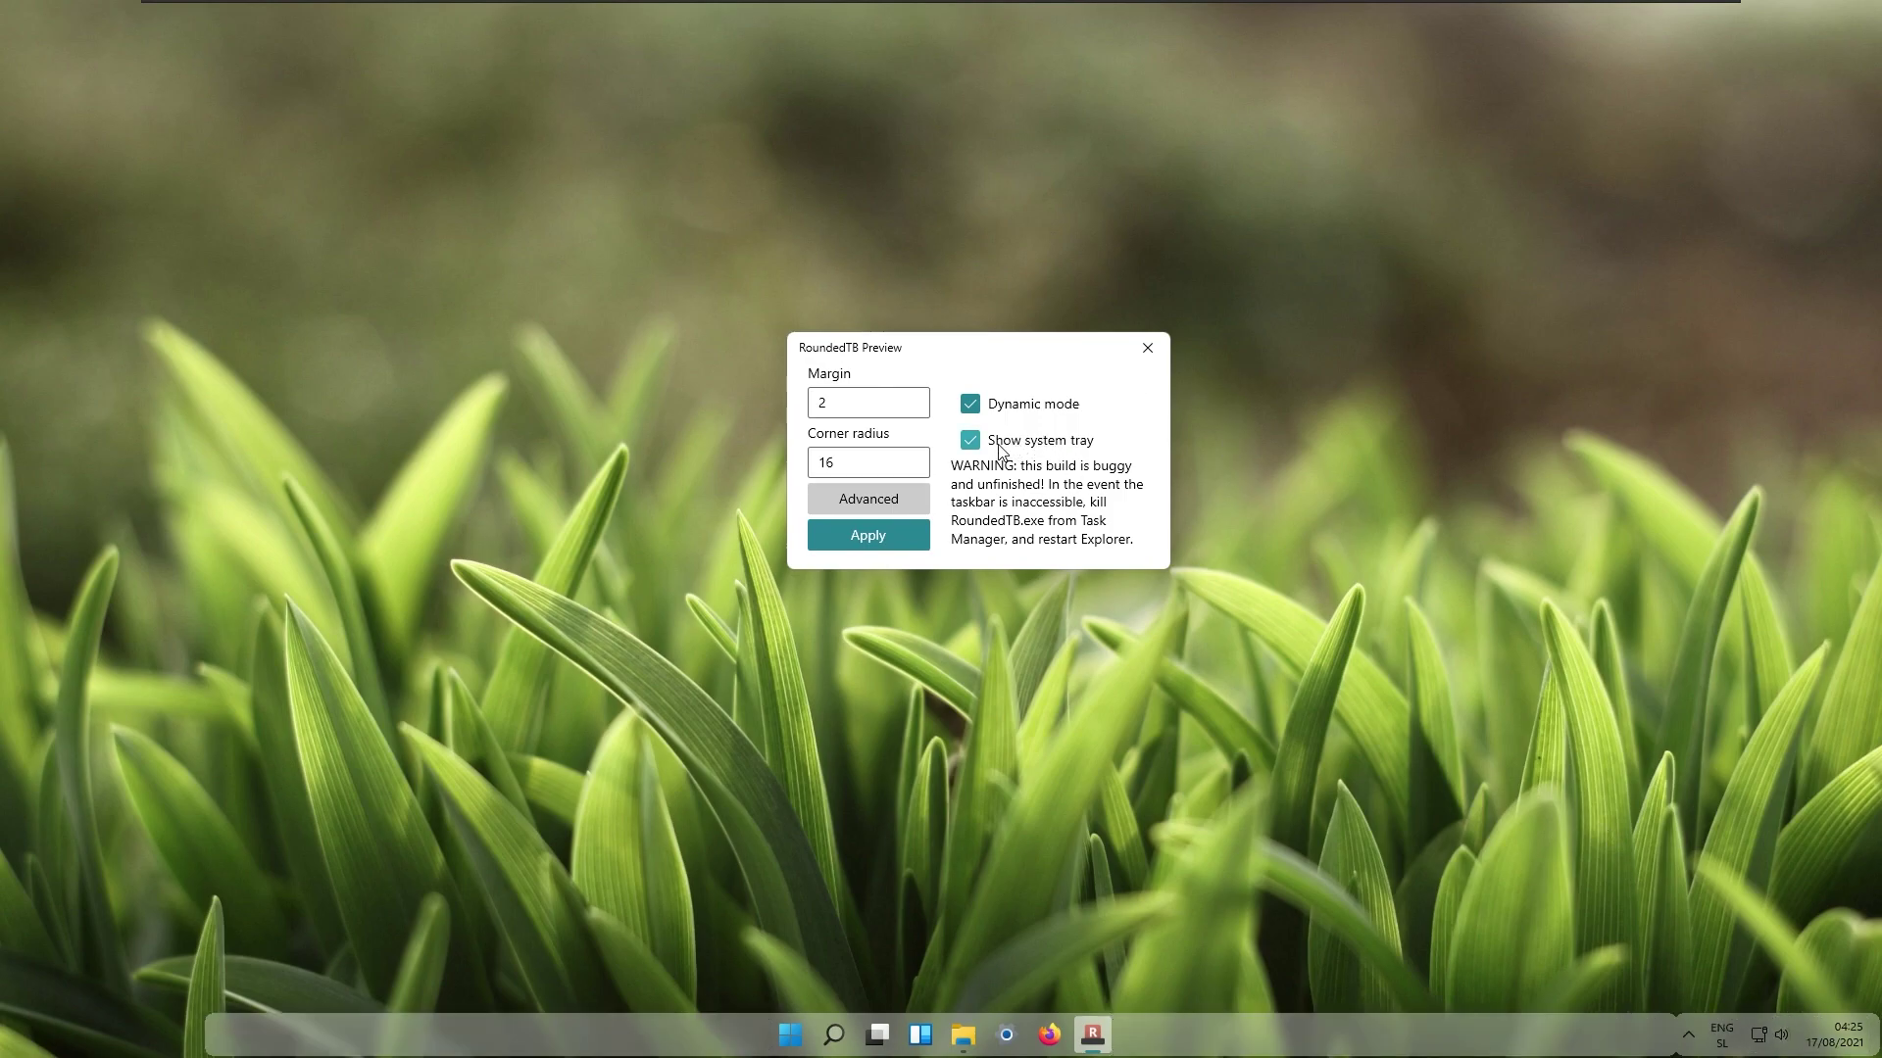
click(890, 537)
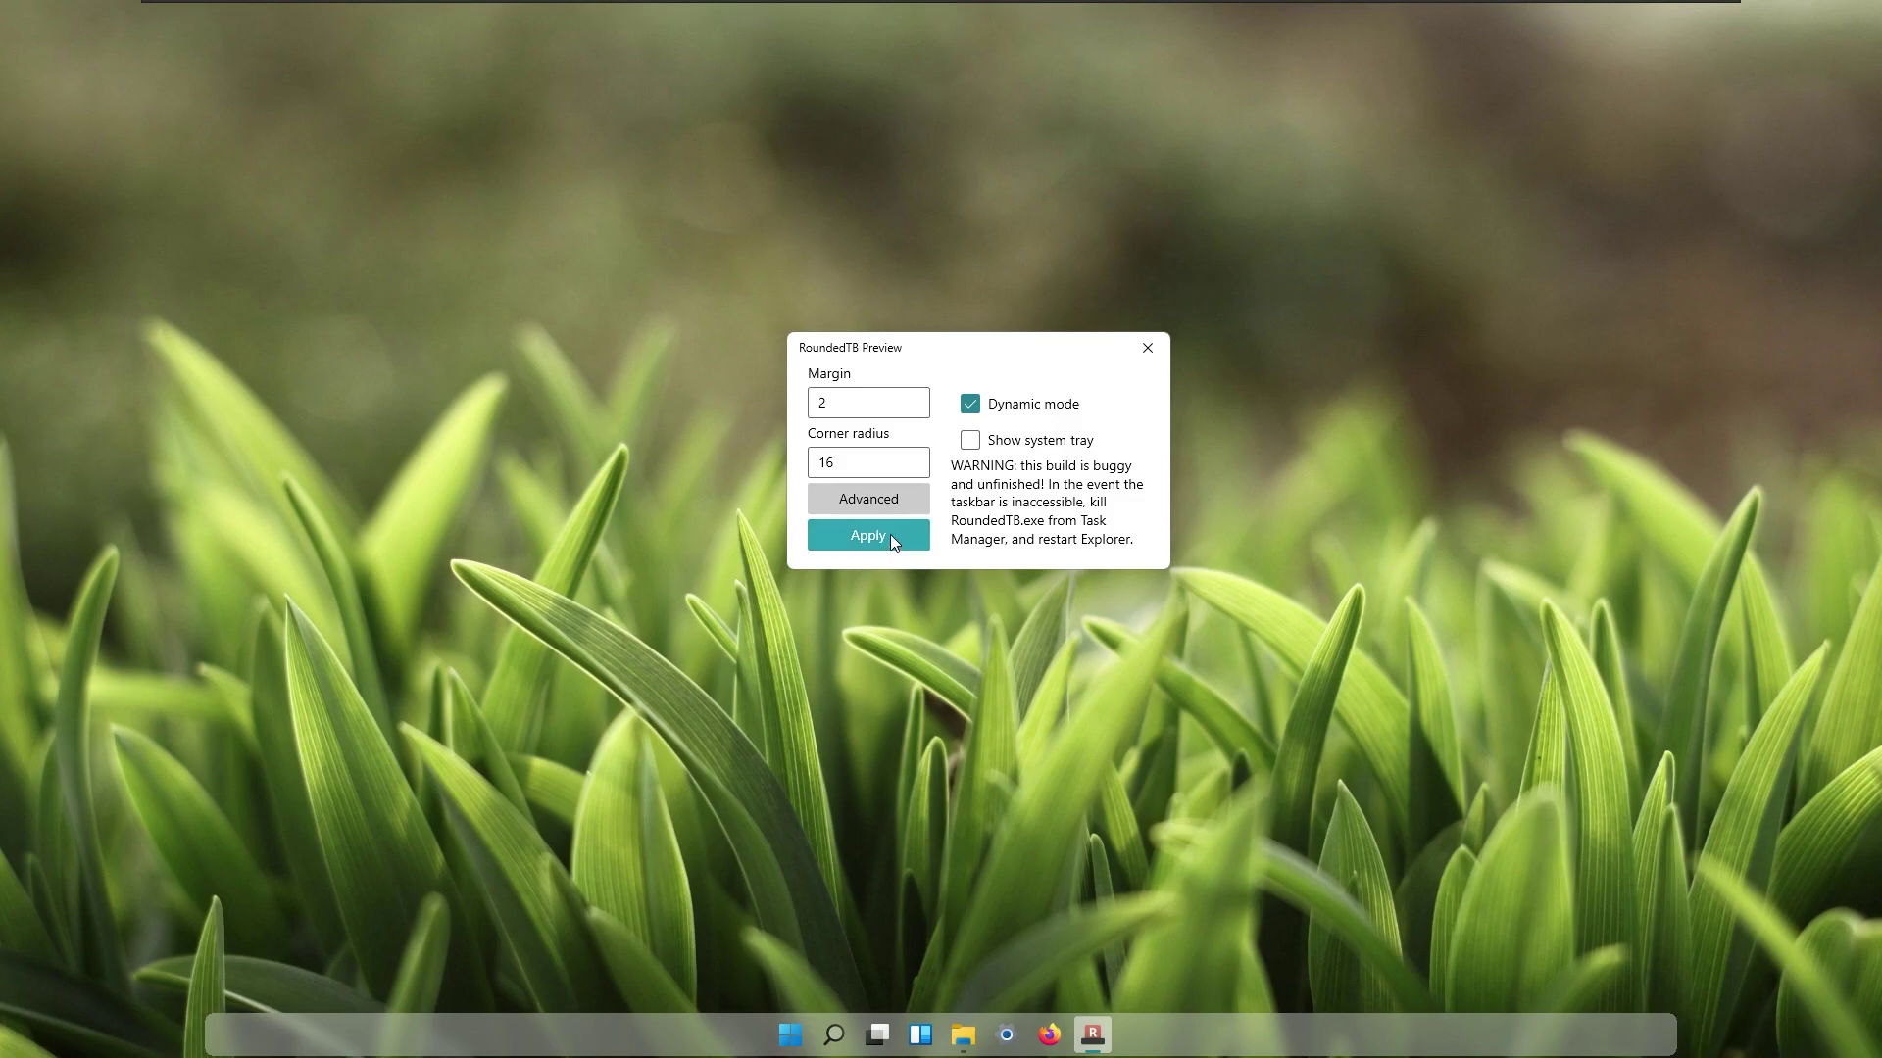
drag(983, 349, 984, 354)
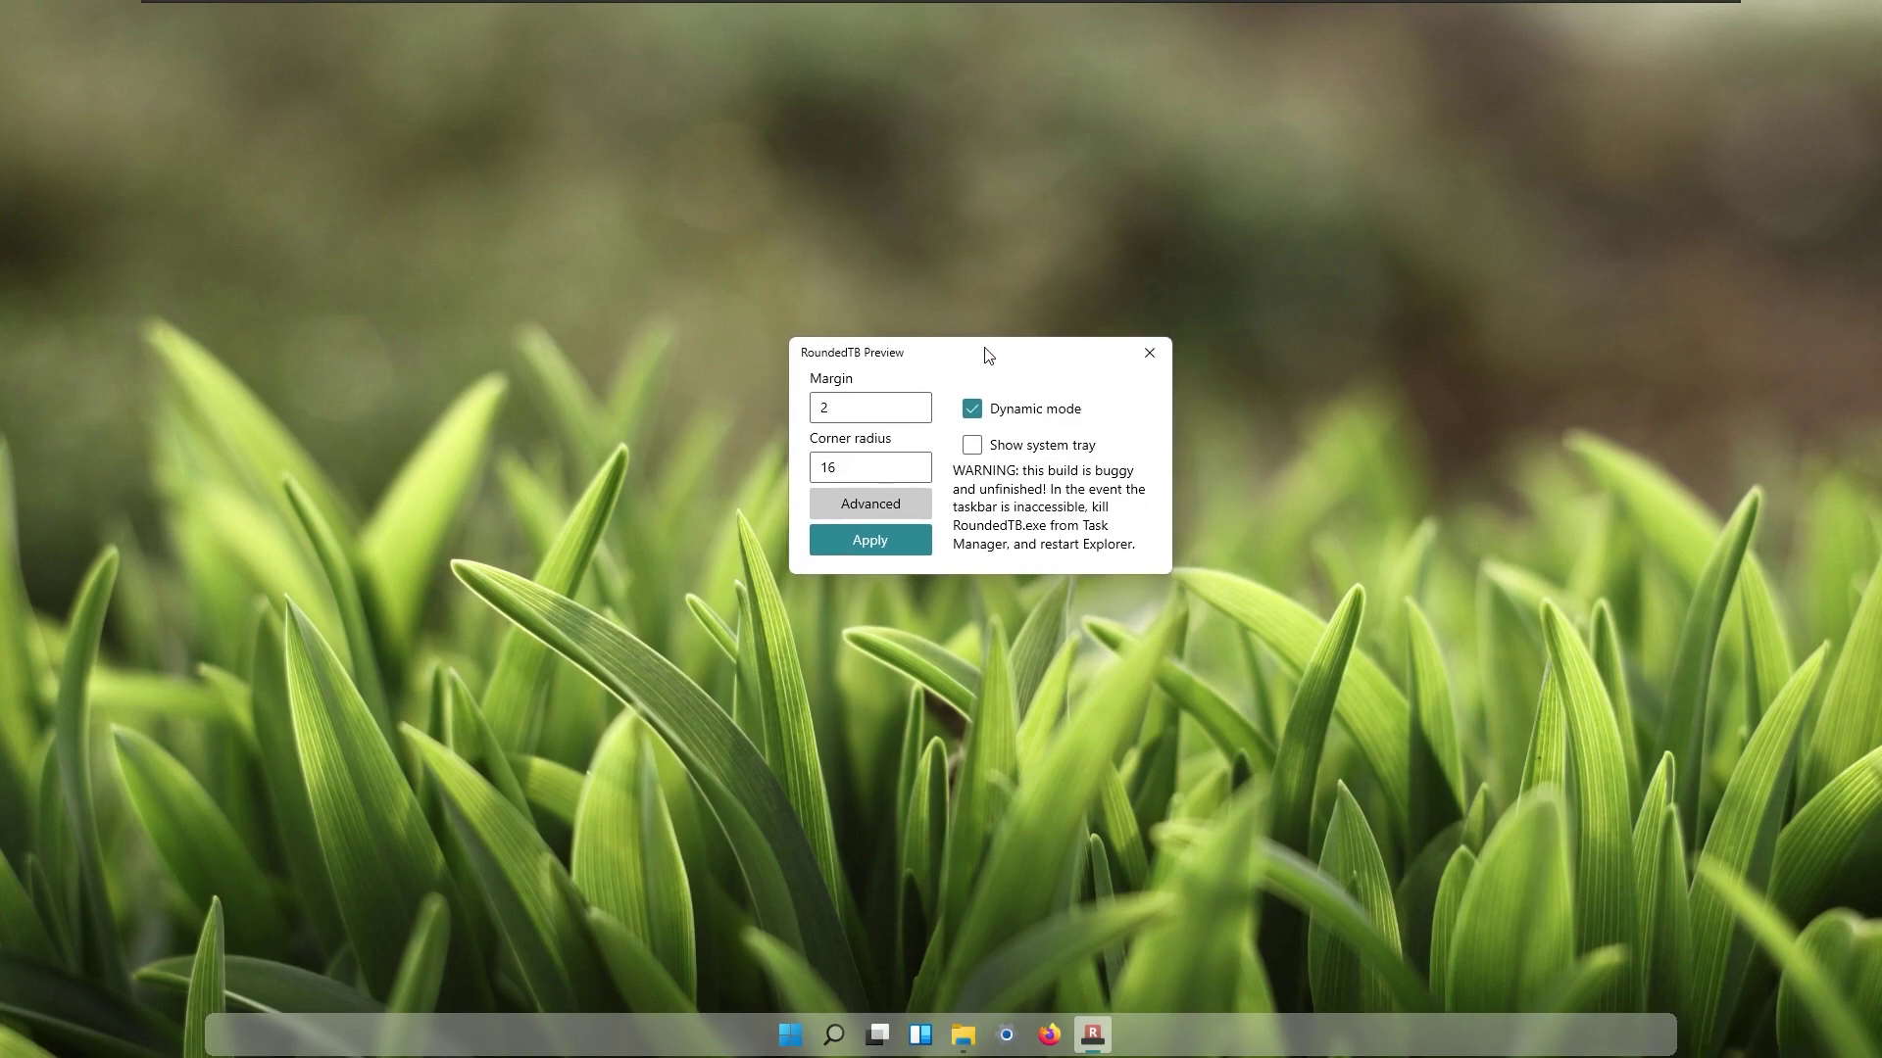
click(1148, 355)
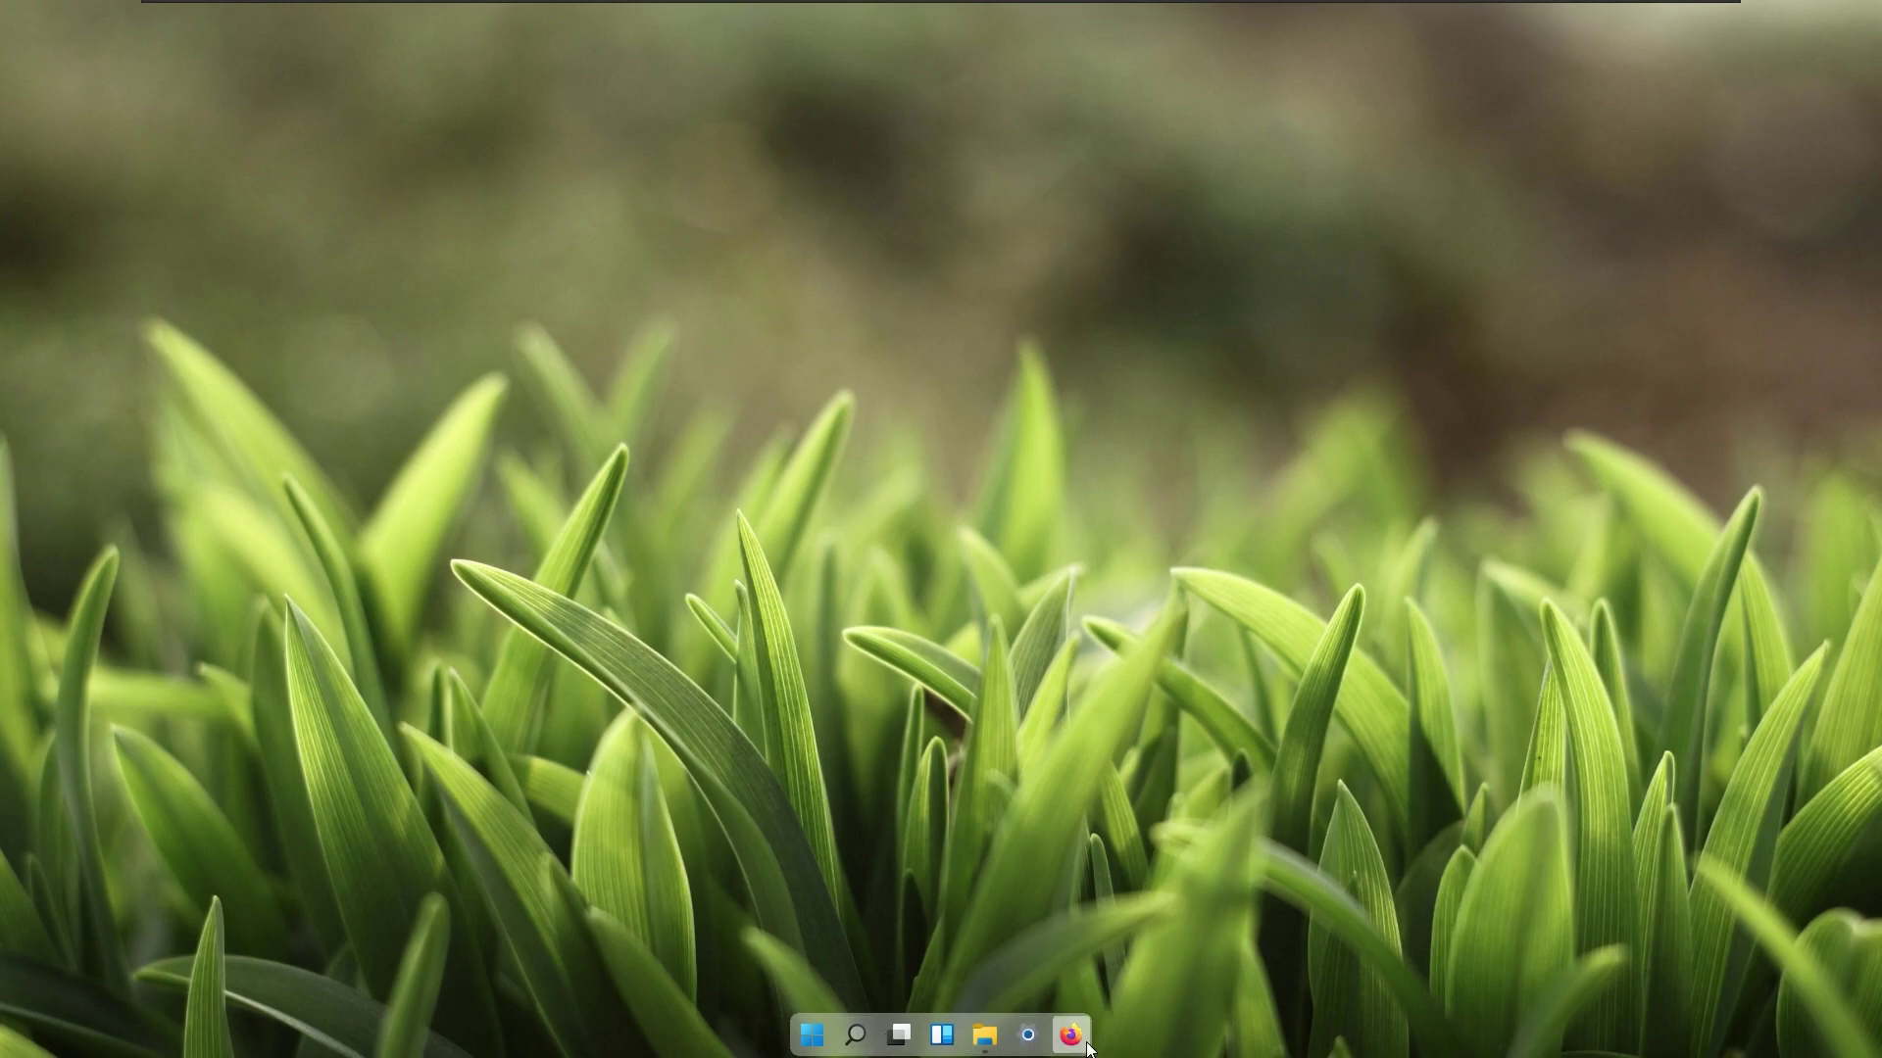
click(983, 1035)
click(1490, 214)
click(1070, 1037)
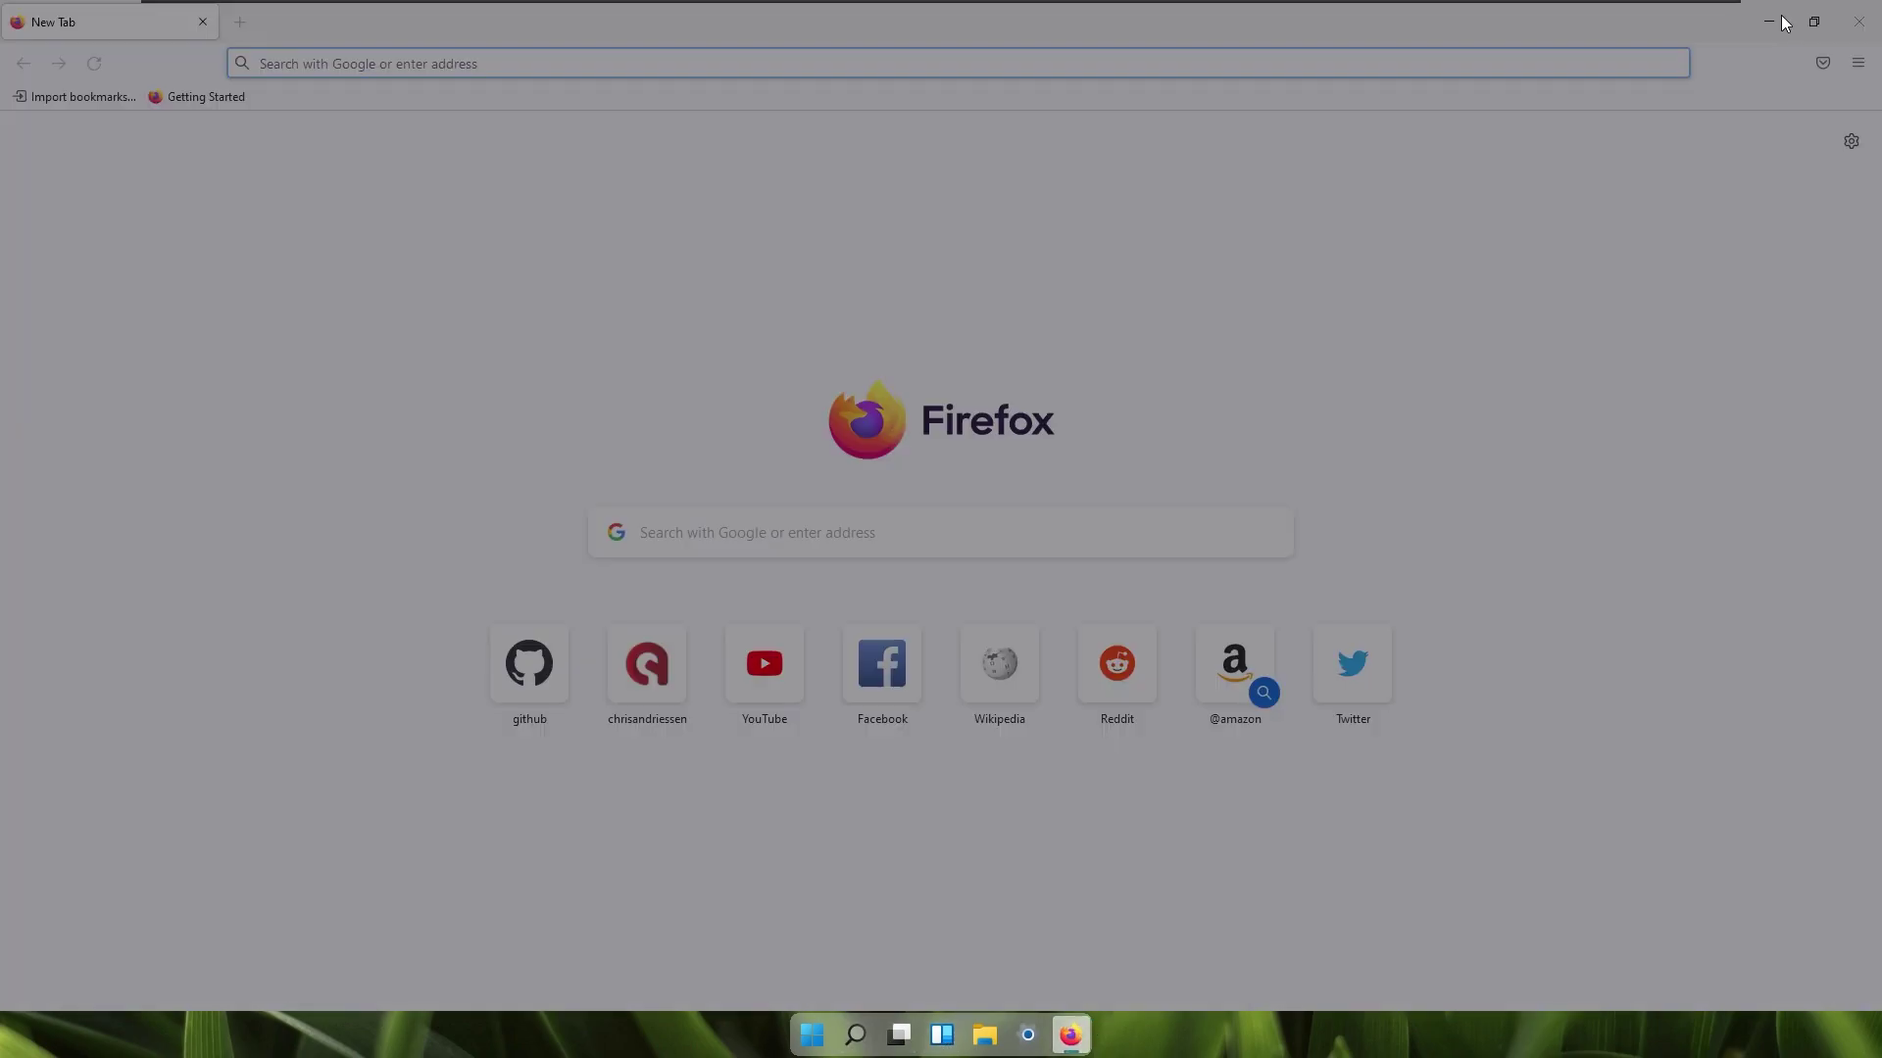
click(1102, 235)
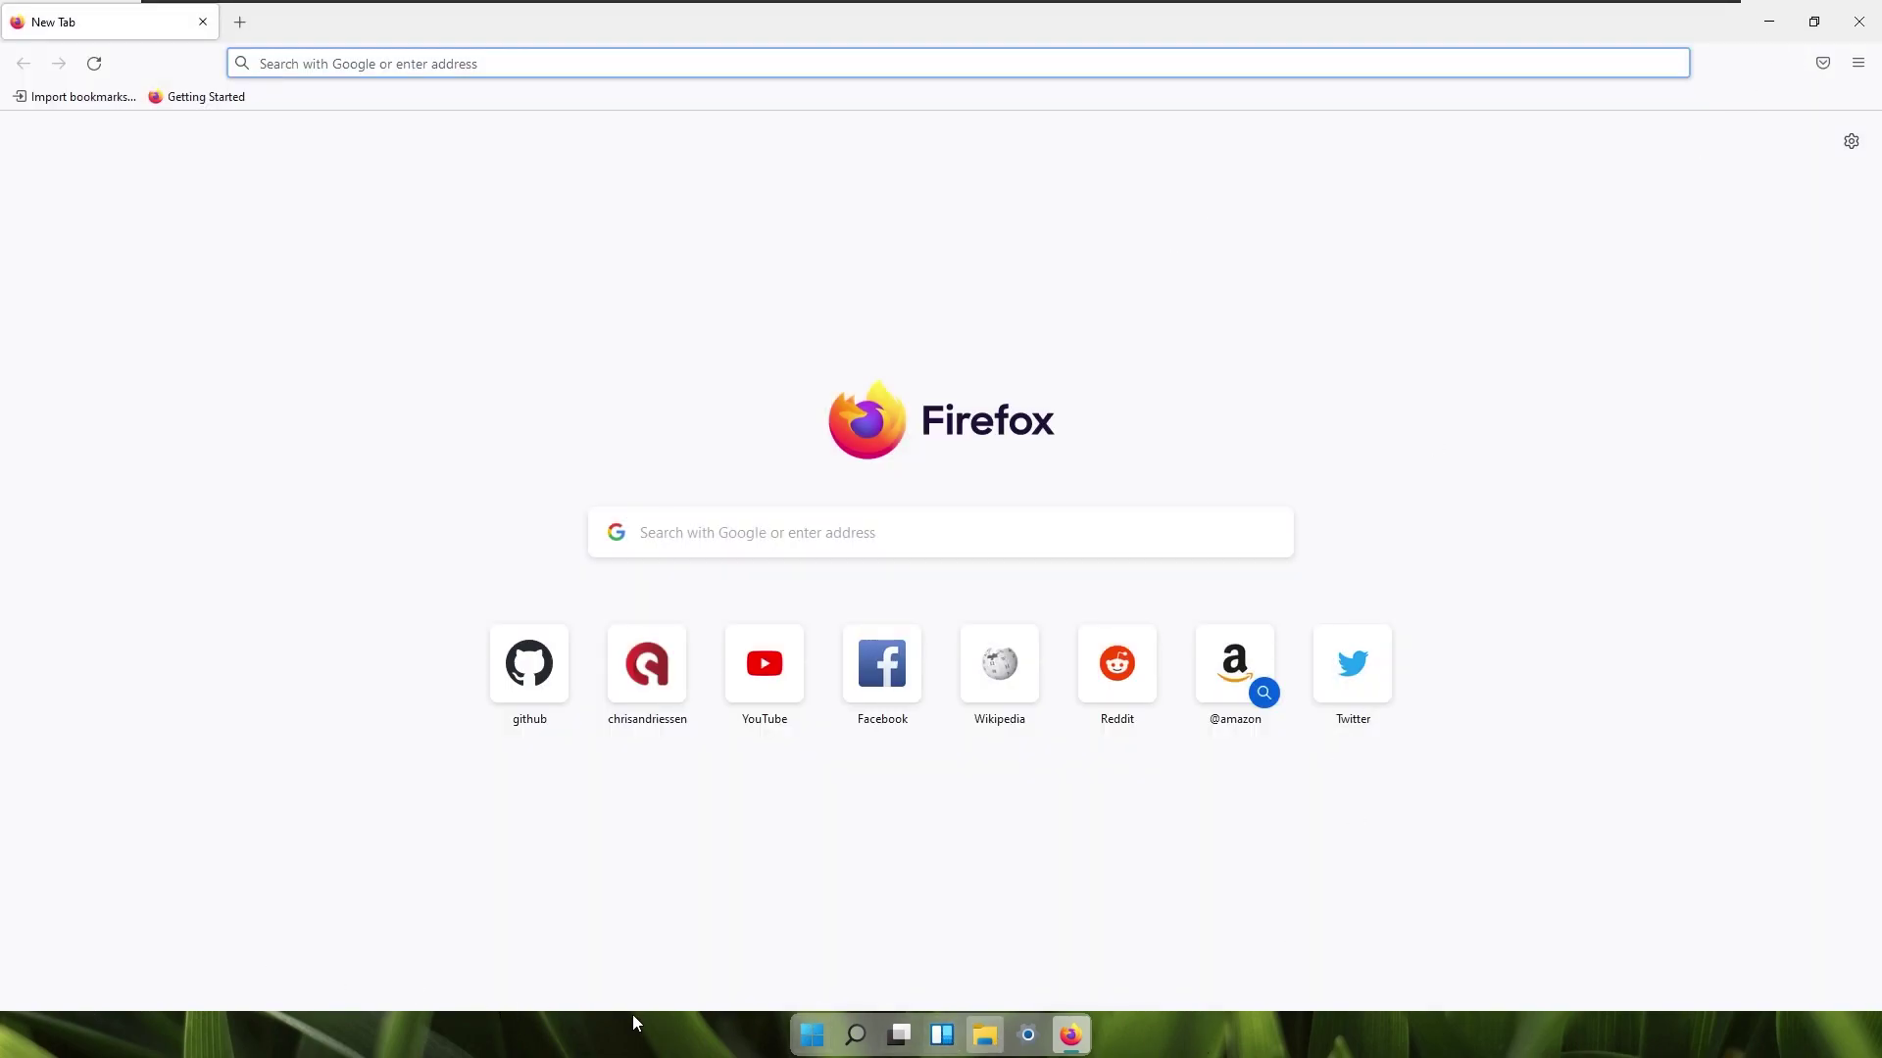
click(812, 1035)
click(531, 836)
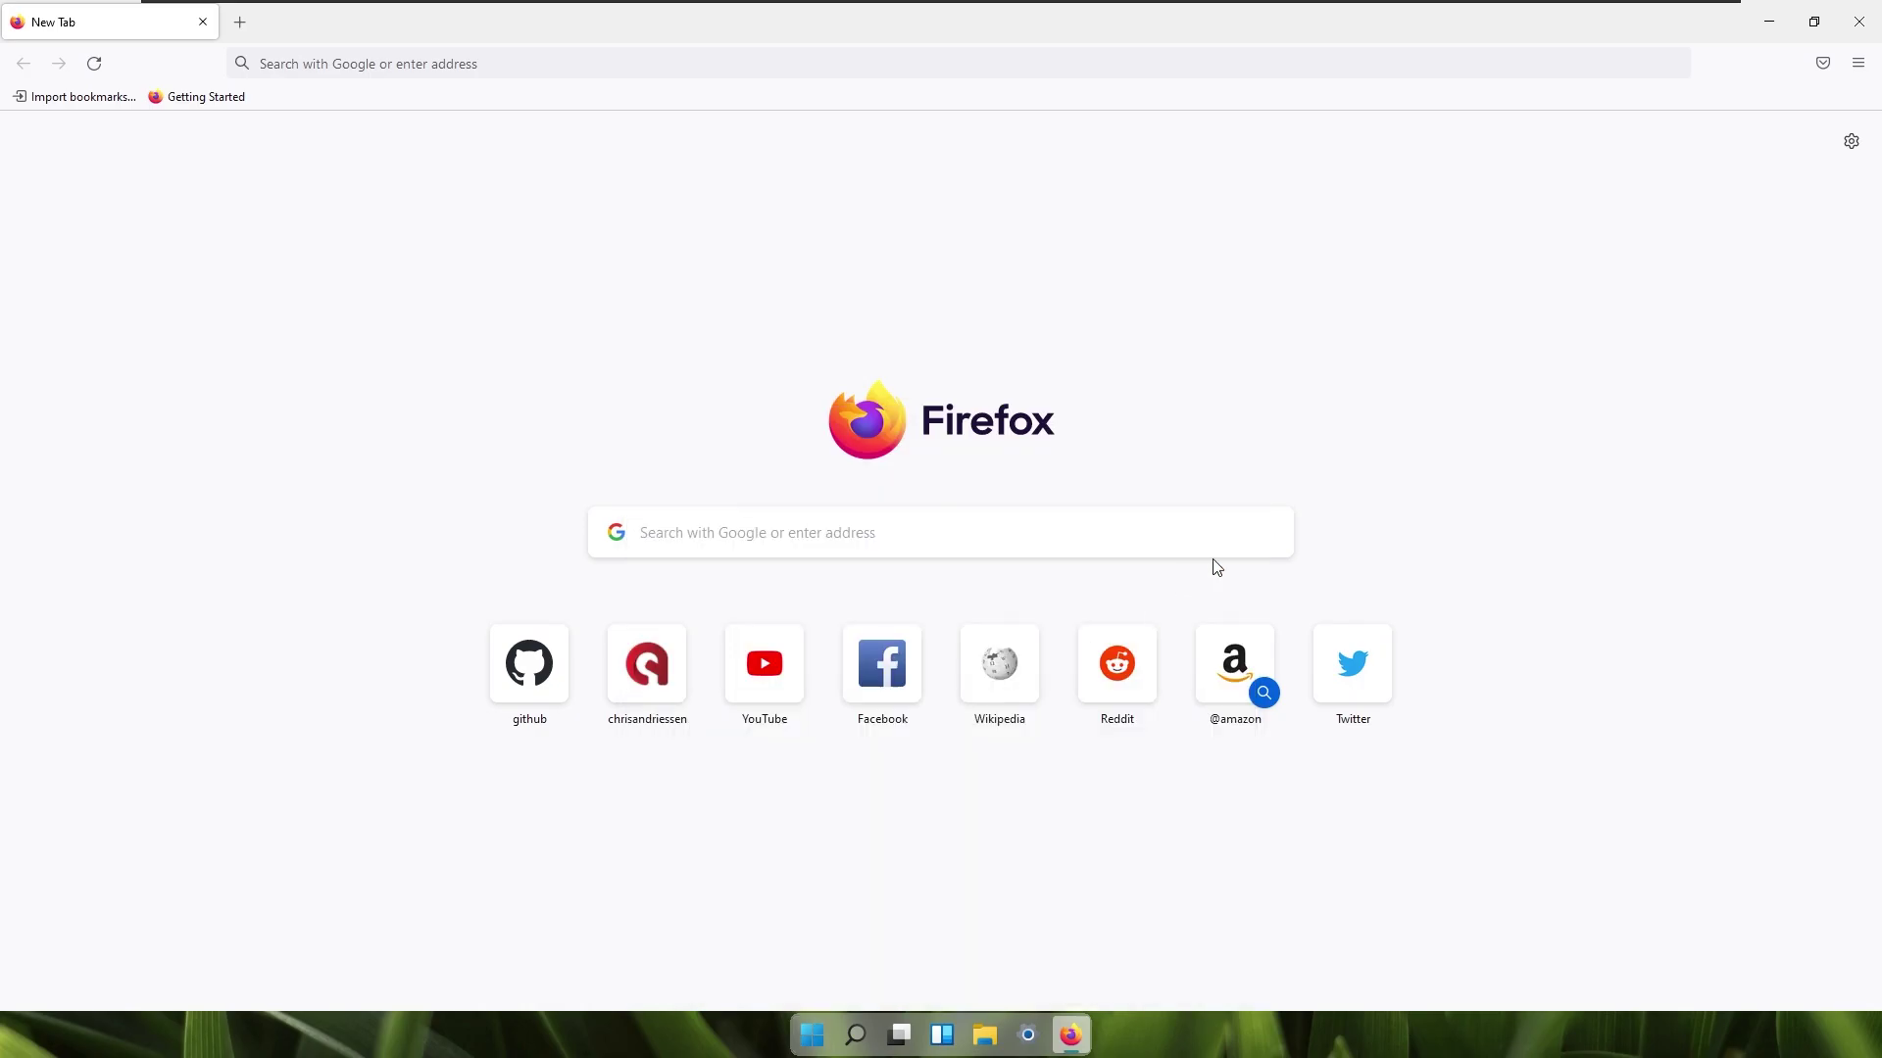
click(1858, 21)
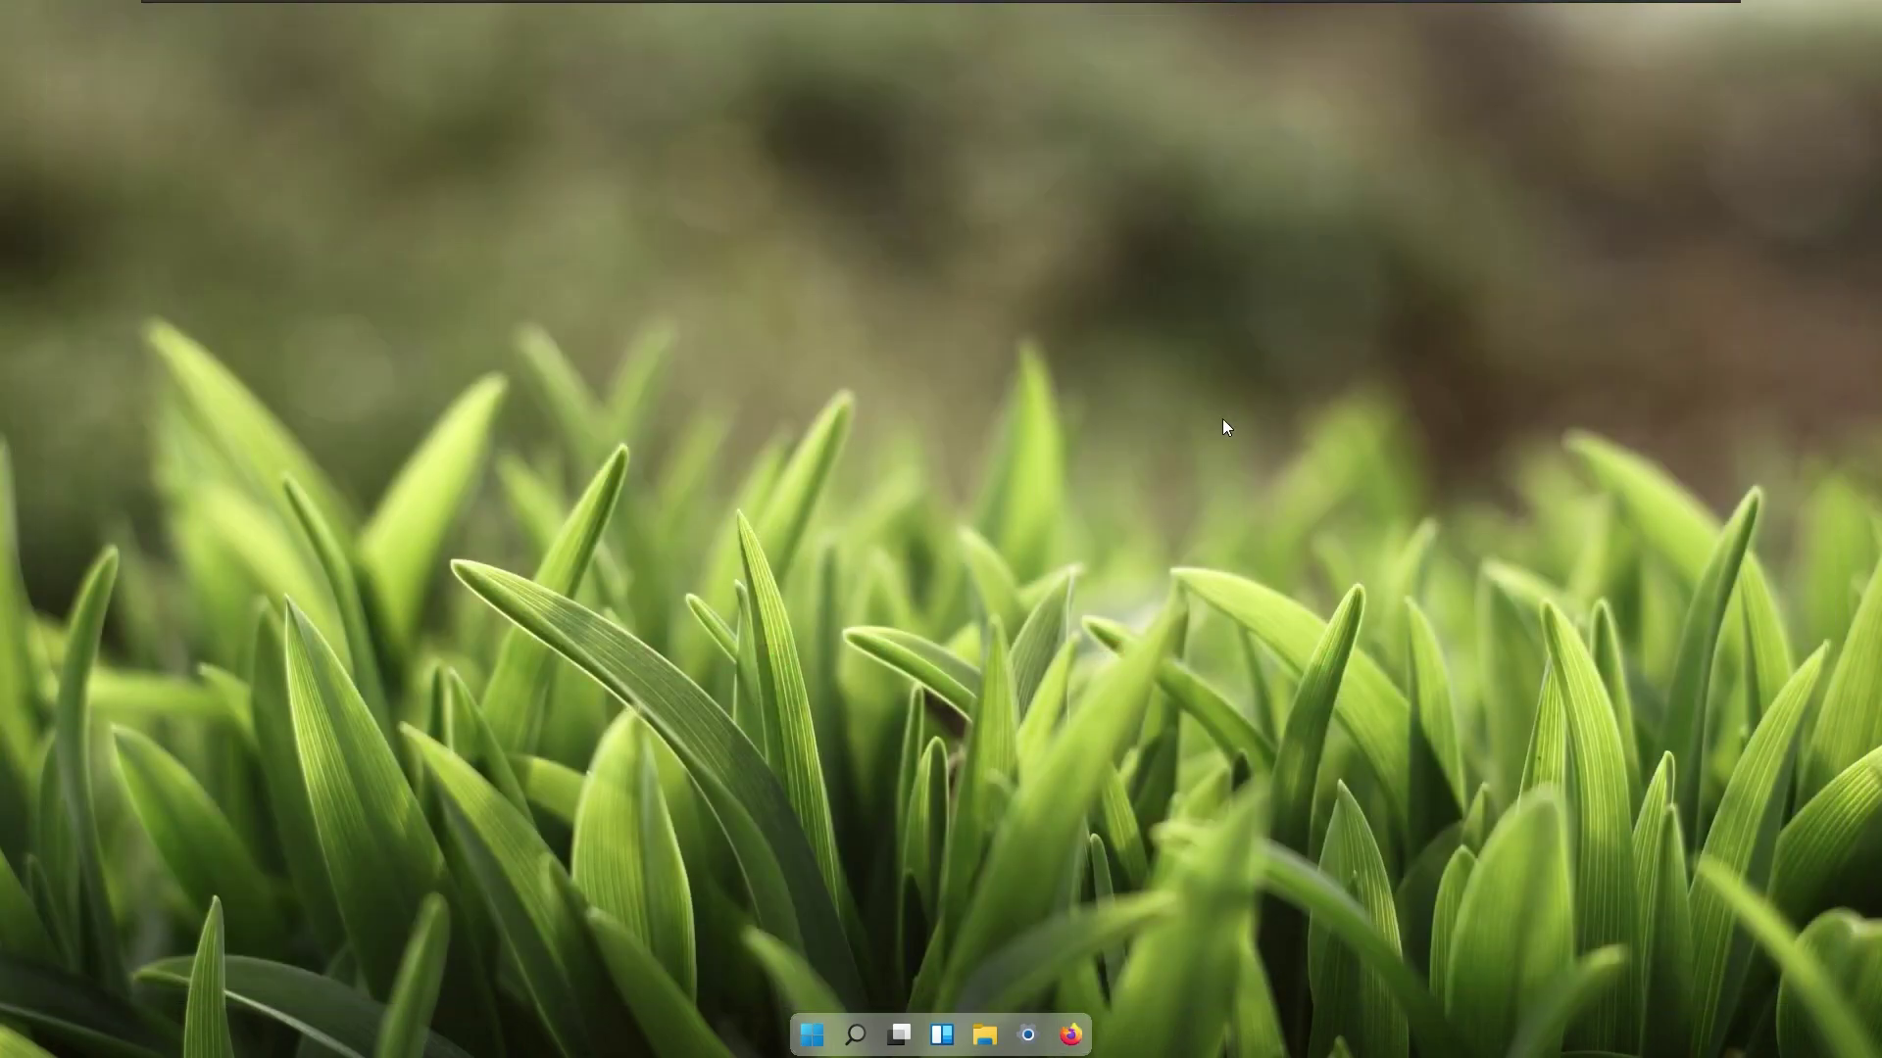